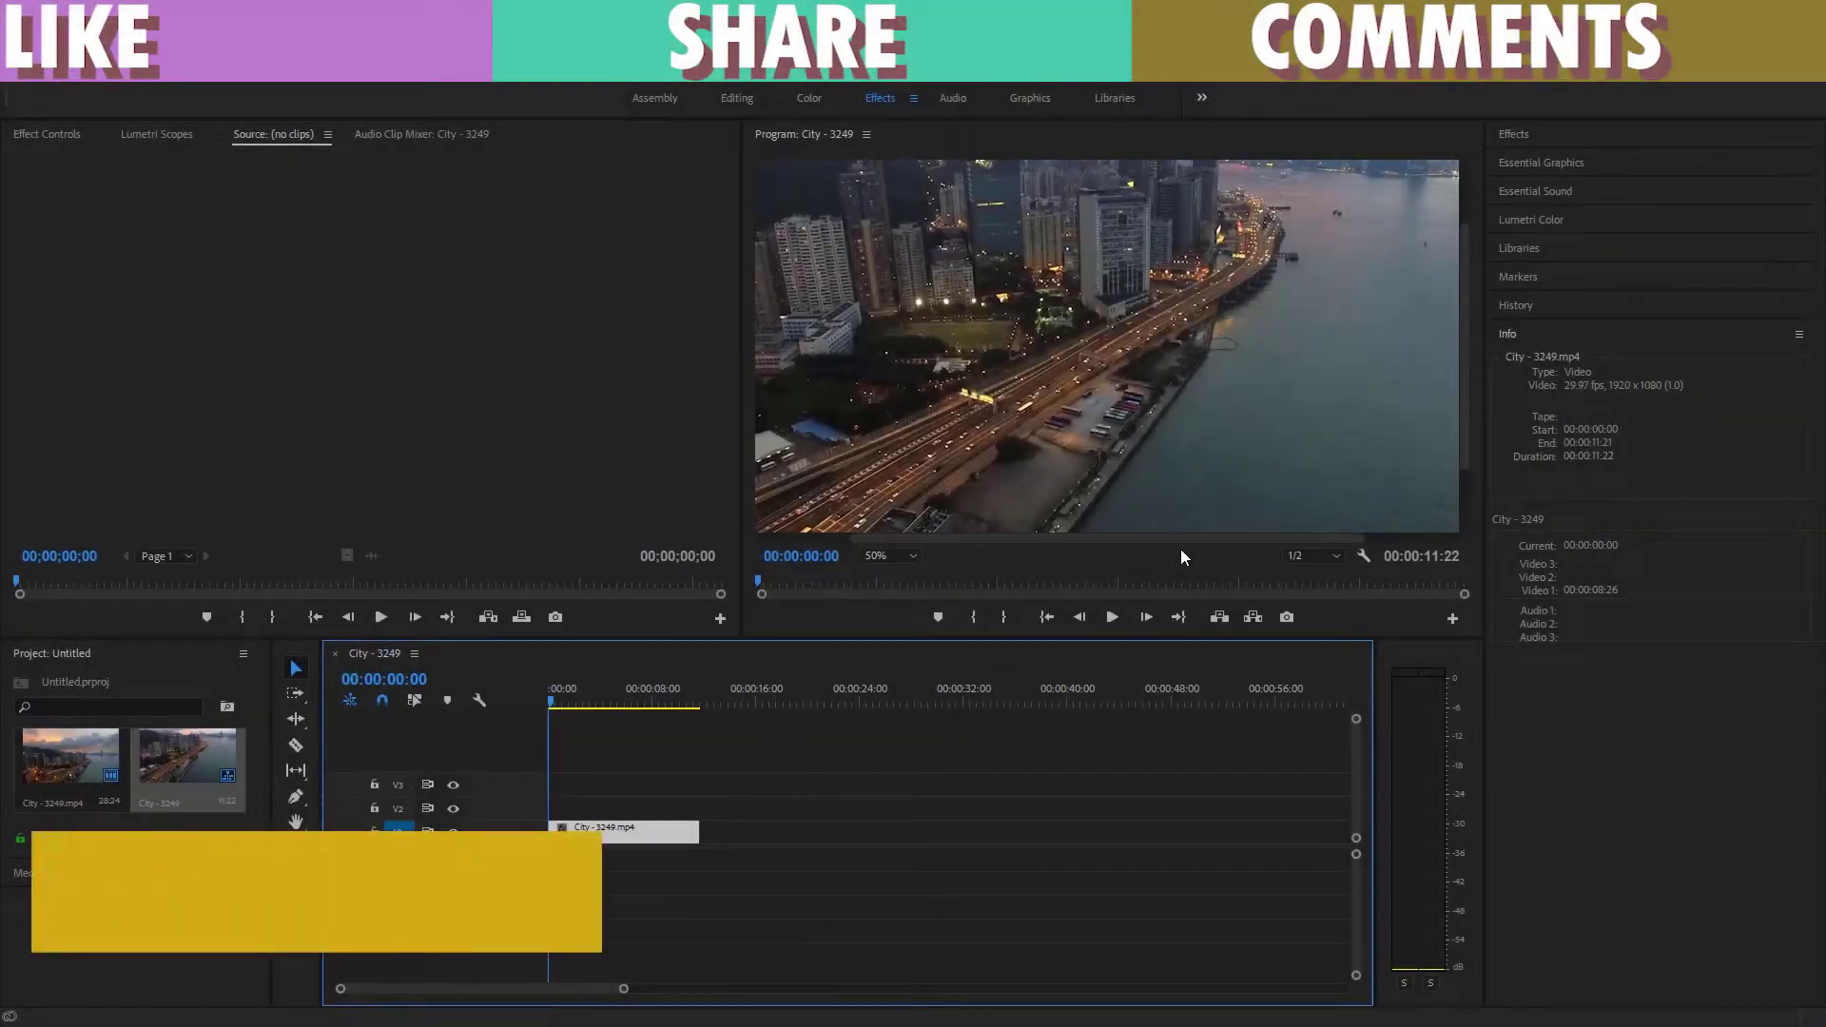
- Fit the Program monitor to the frame and add a 'TEXT' title box over the city buildings
left_click(912, 555)
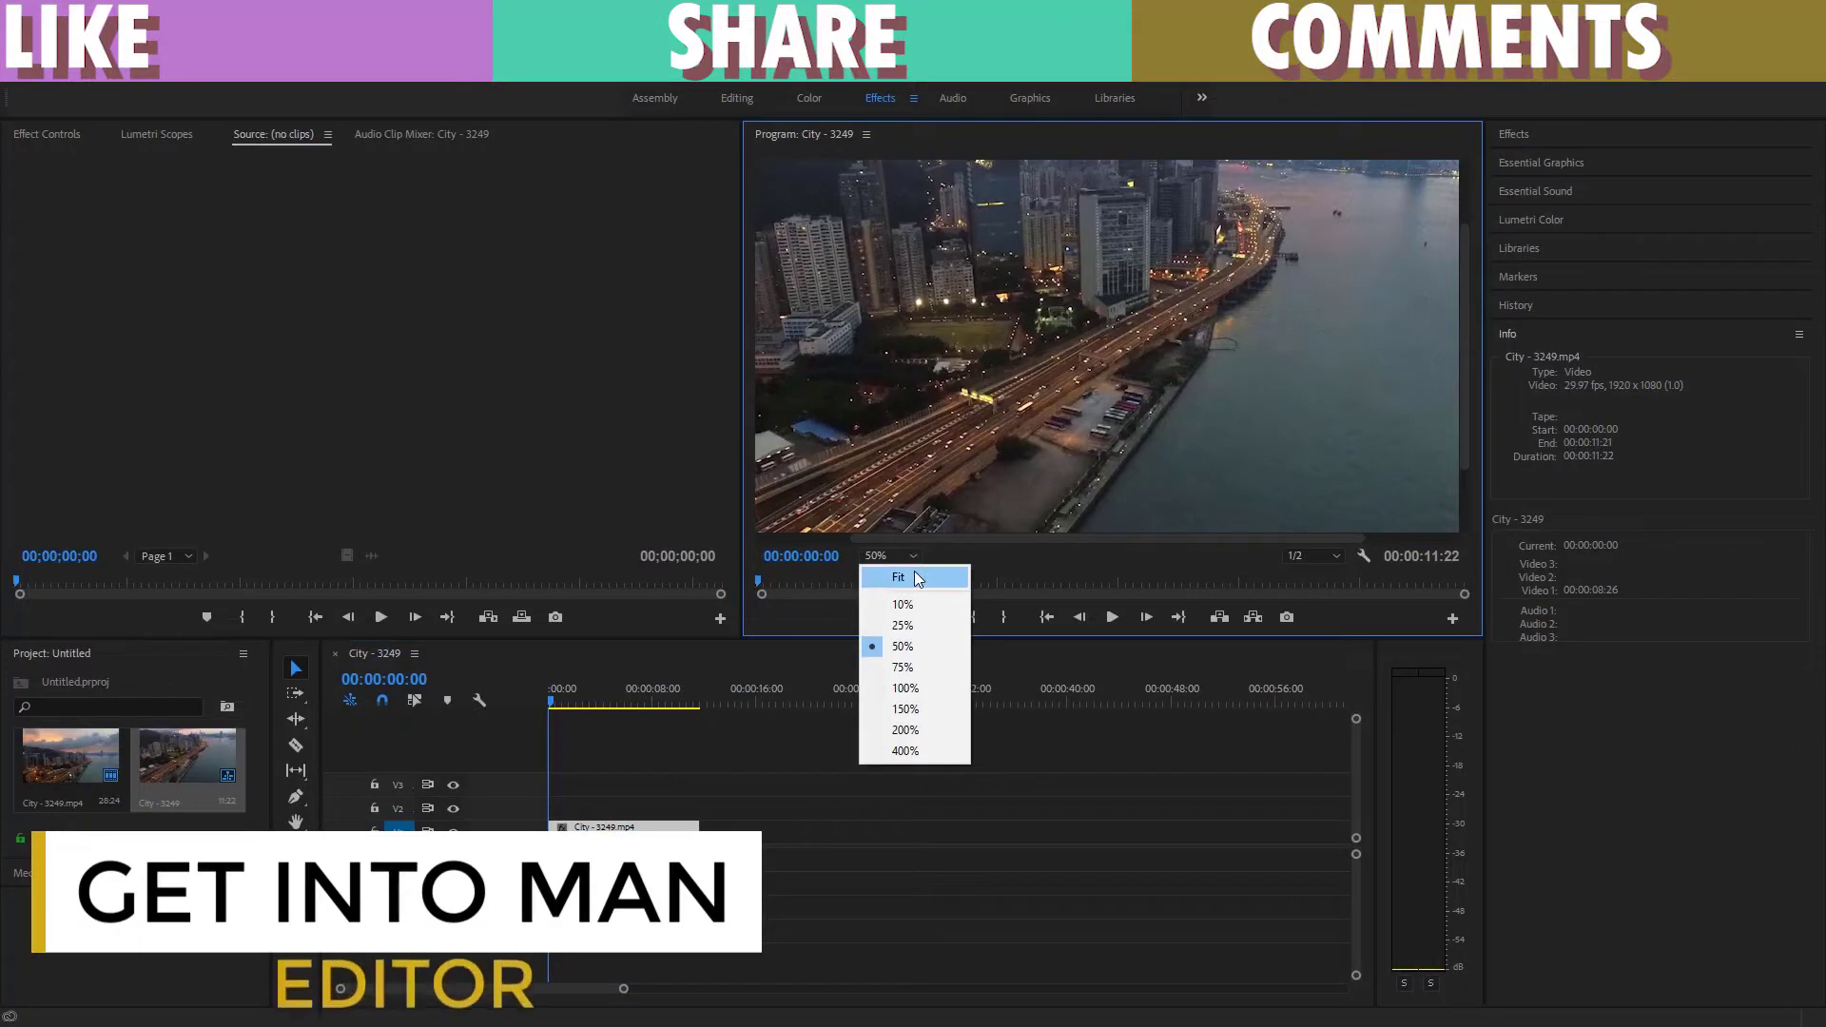
left_click(902, 577)
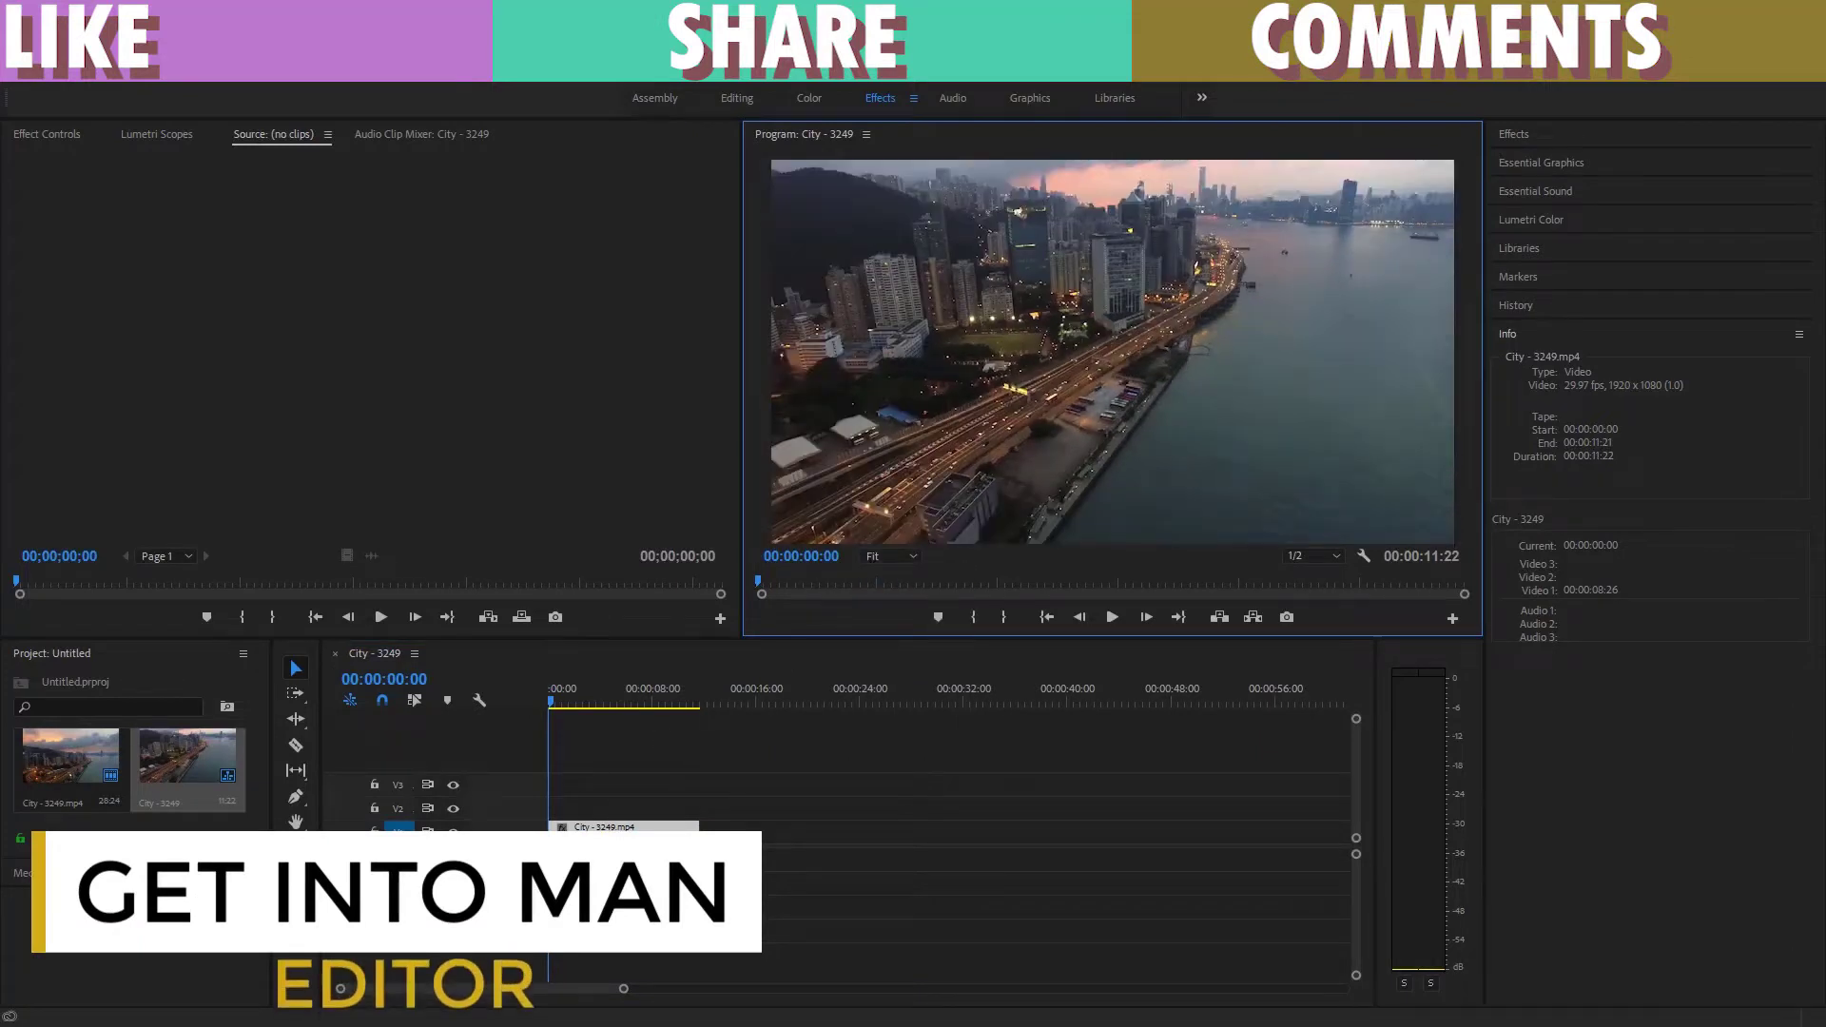
left_click(307, 849)
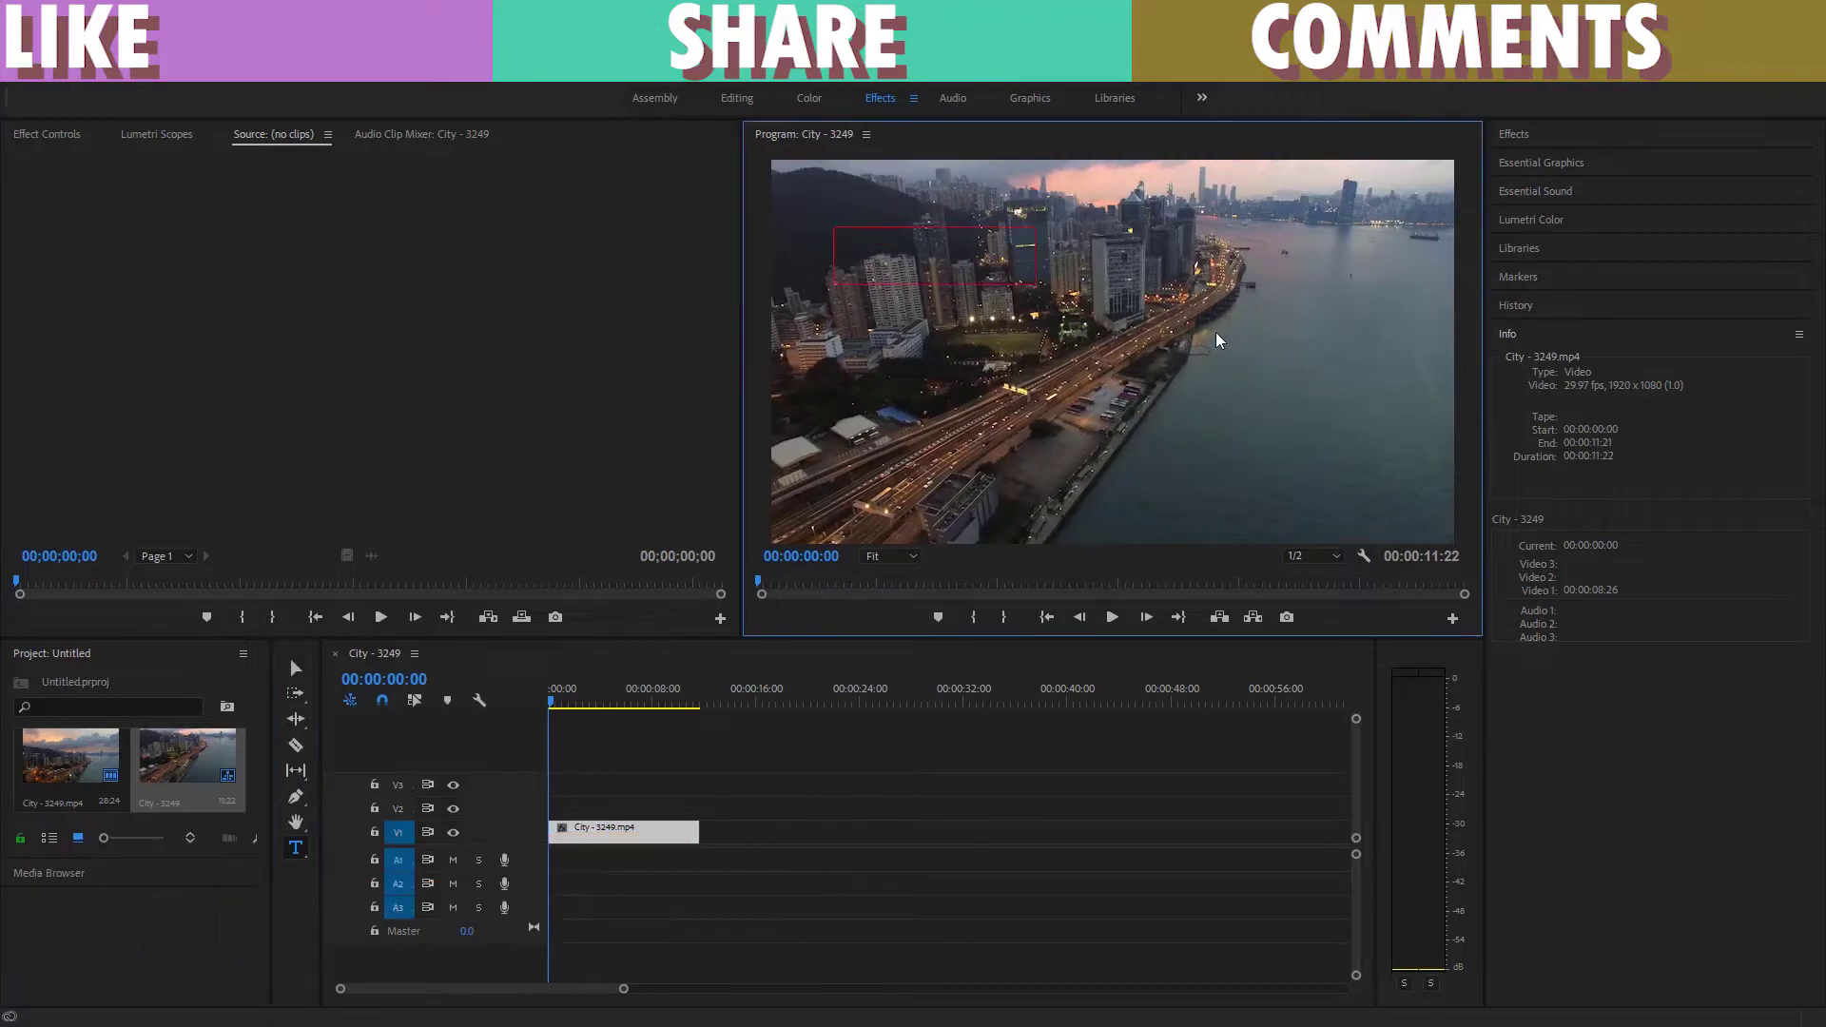
left_click_drag(833, 226, 1324, 363)
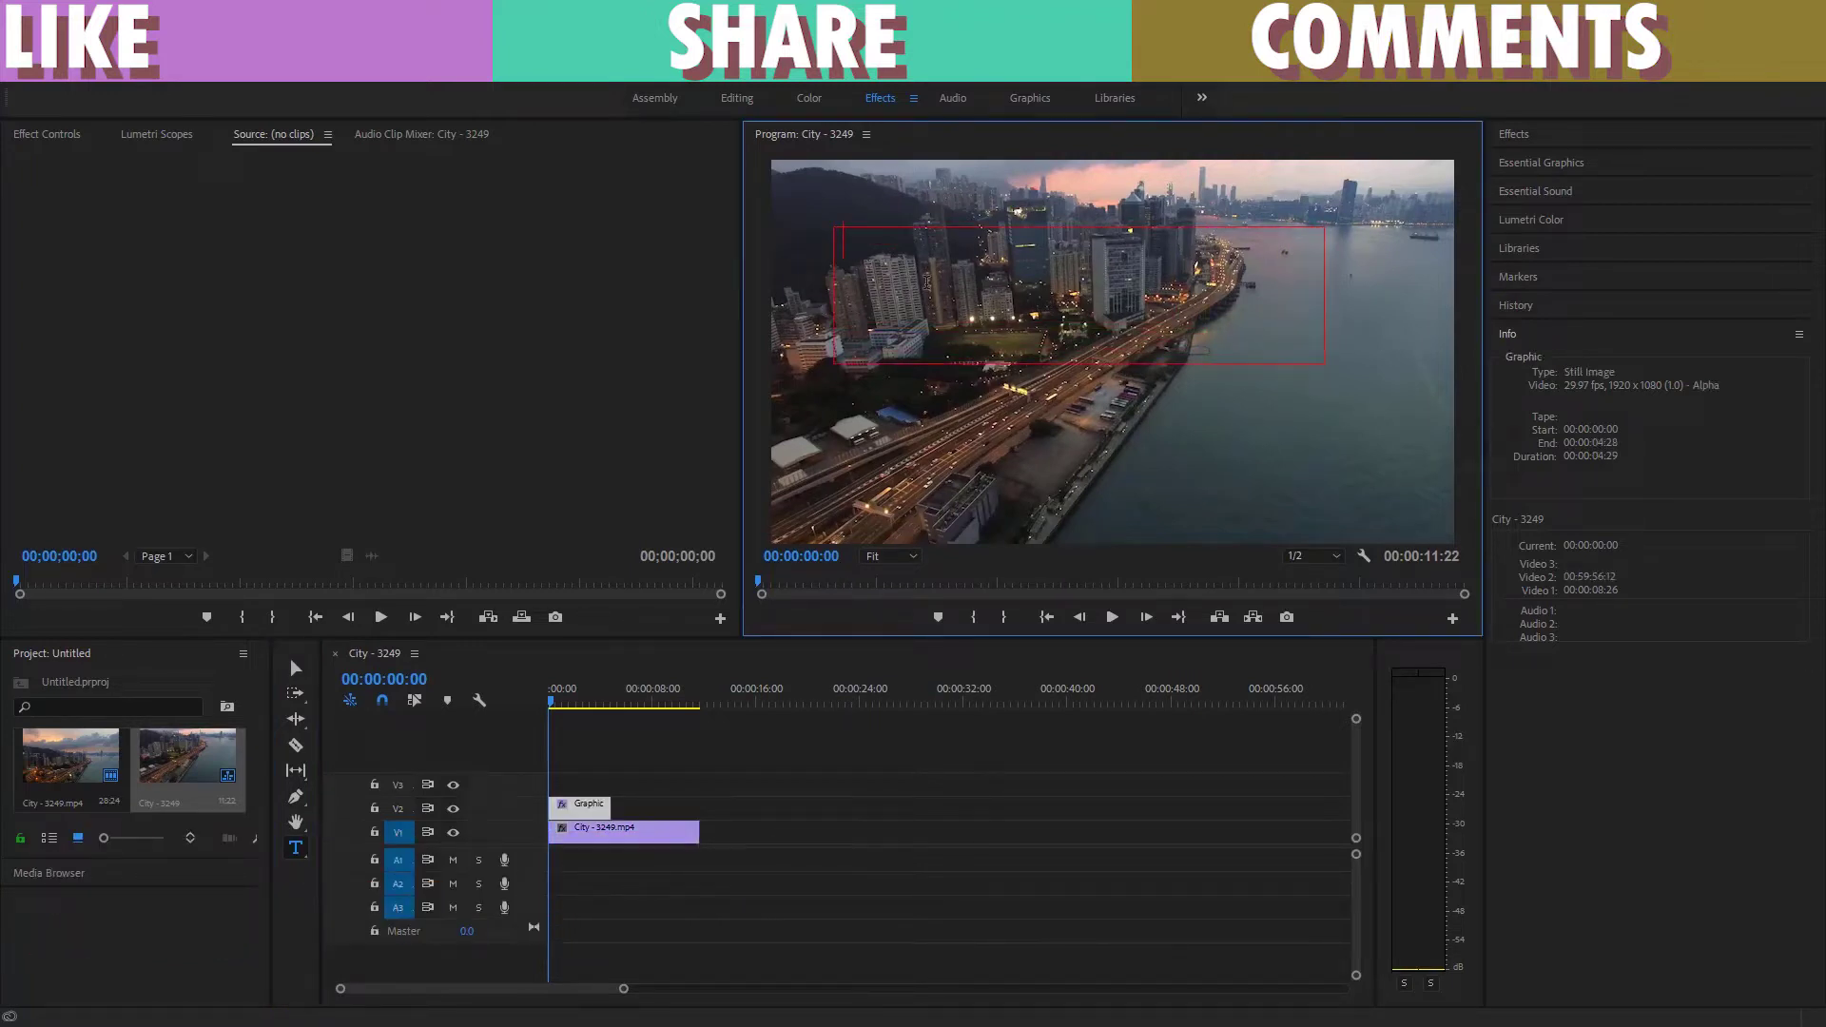
type("TEXT")
left_click(59, 143)
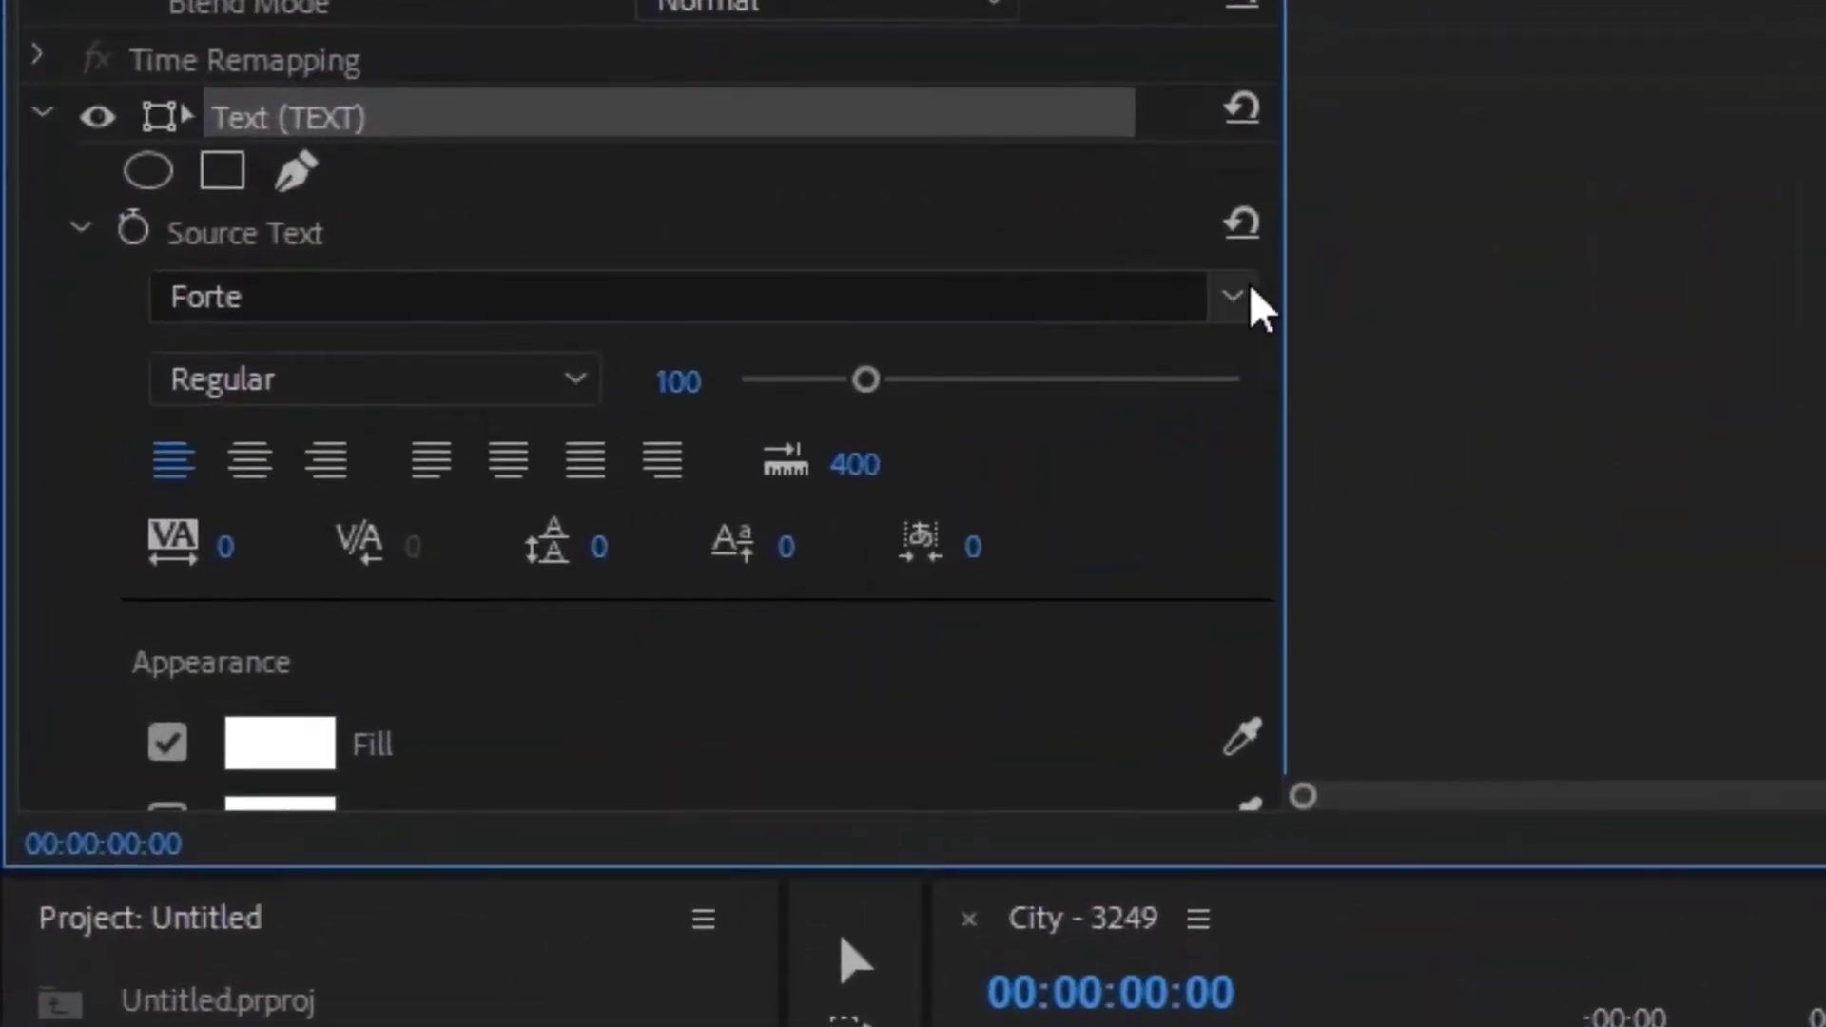
- Change the TEXT title's font to Impact
left_click(1250, 290)
scroll(951, 808, "down", 4)
scroll(904, 856, "down", 5)
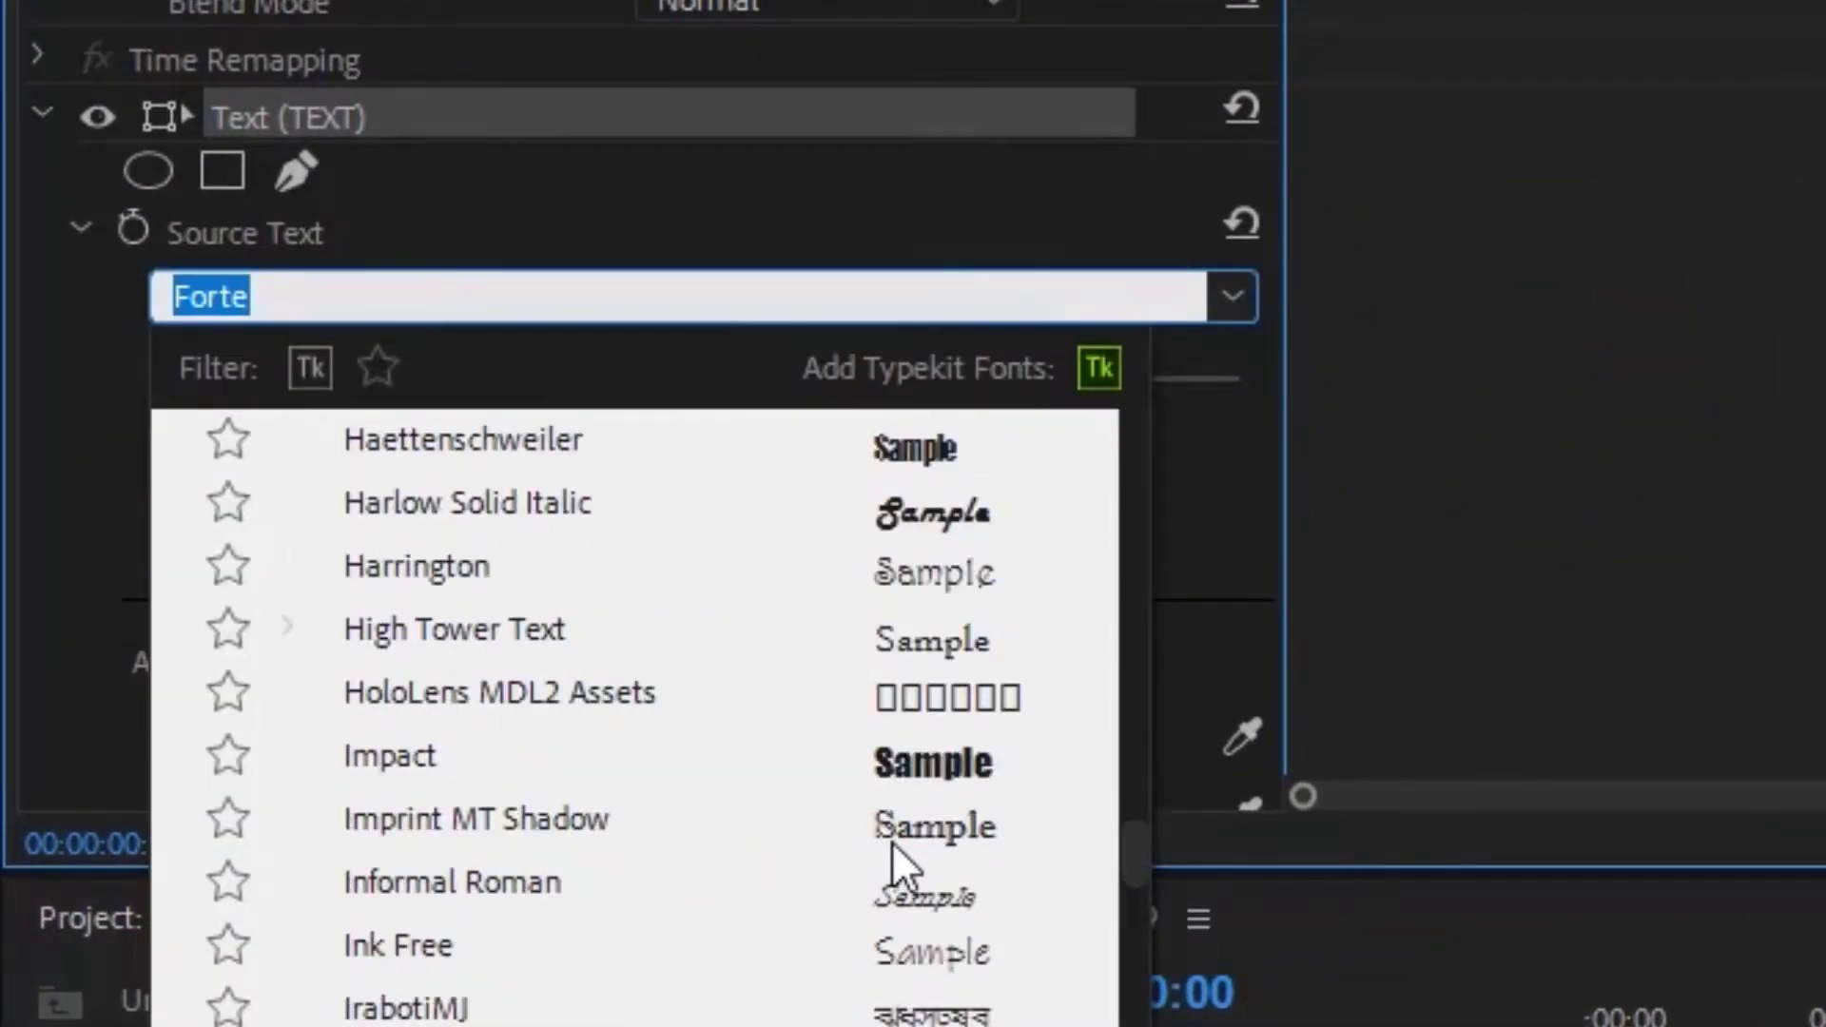
scroll(856, 846, "down", 3)
scroll(856, 837, "up", 1)
scroll(898, 809, "up", 1)
scroll(898, 789, "up", 1)
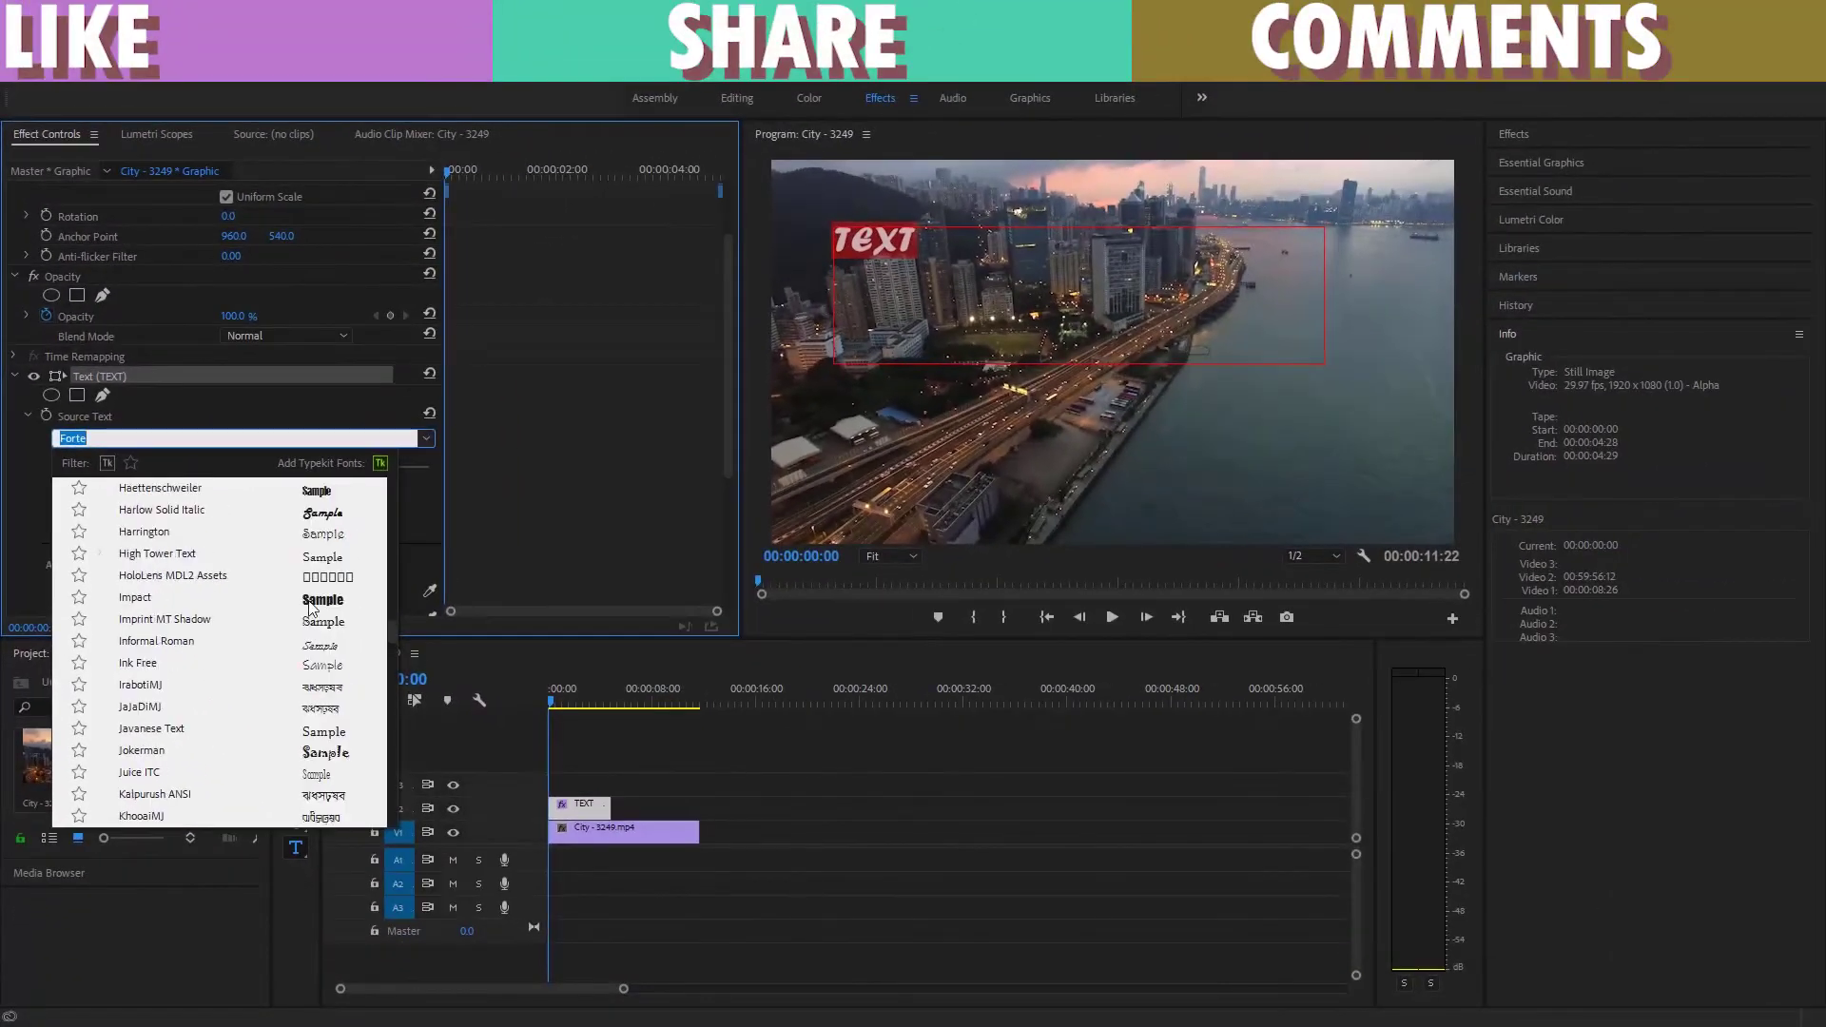
left_click(310, 599)
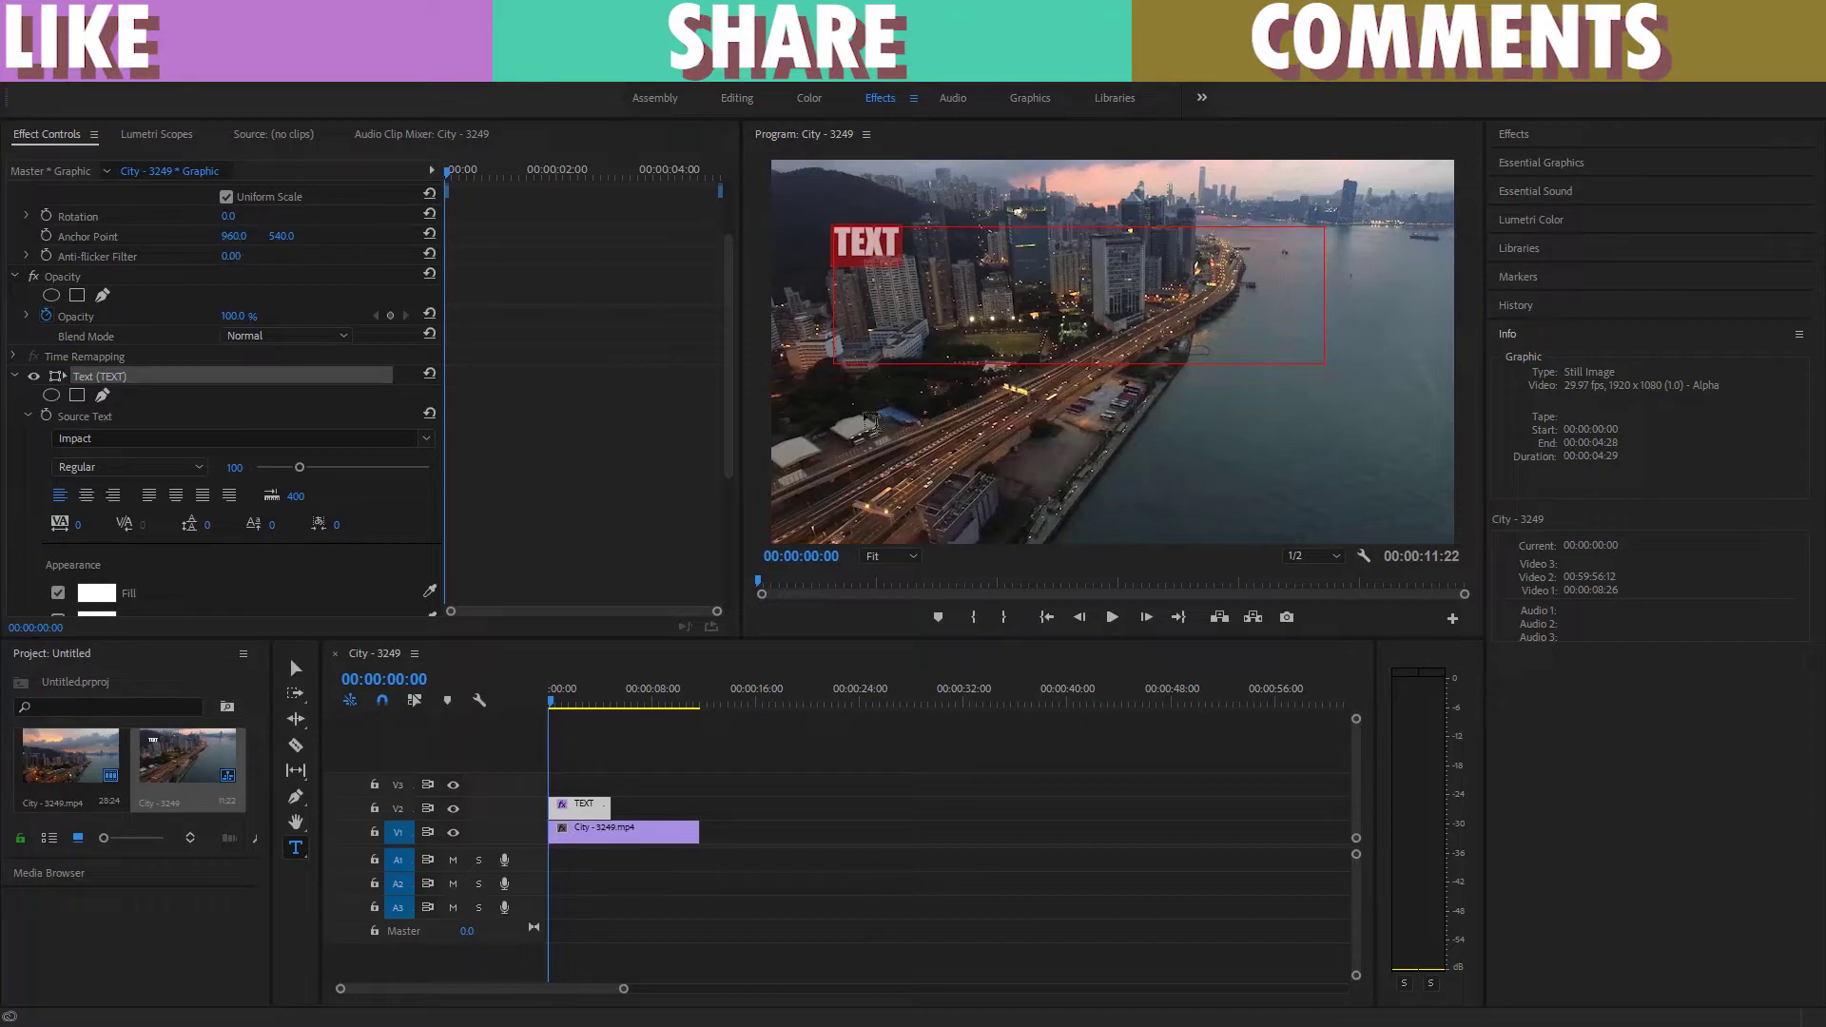
- Scale the title to 112 and move it right to position 1682, 707
left_click_drag(725, 375, 729, 223)
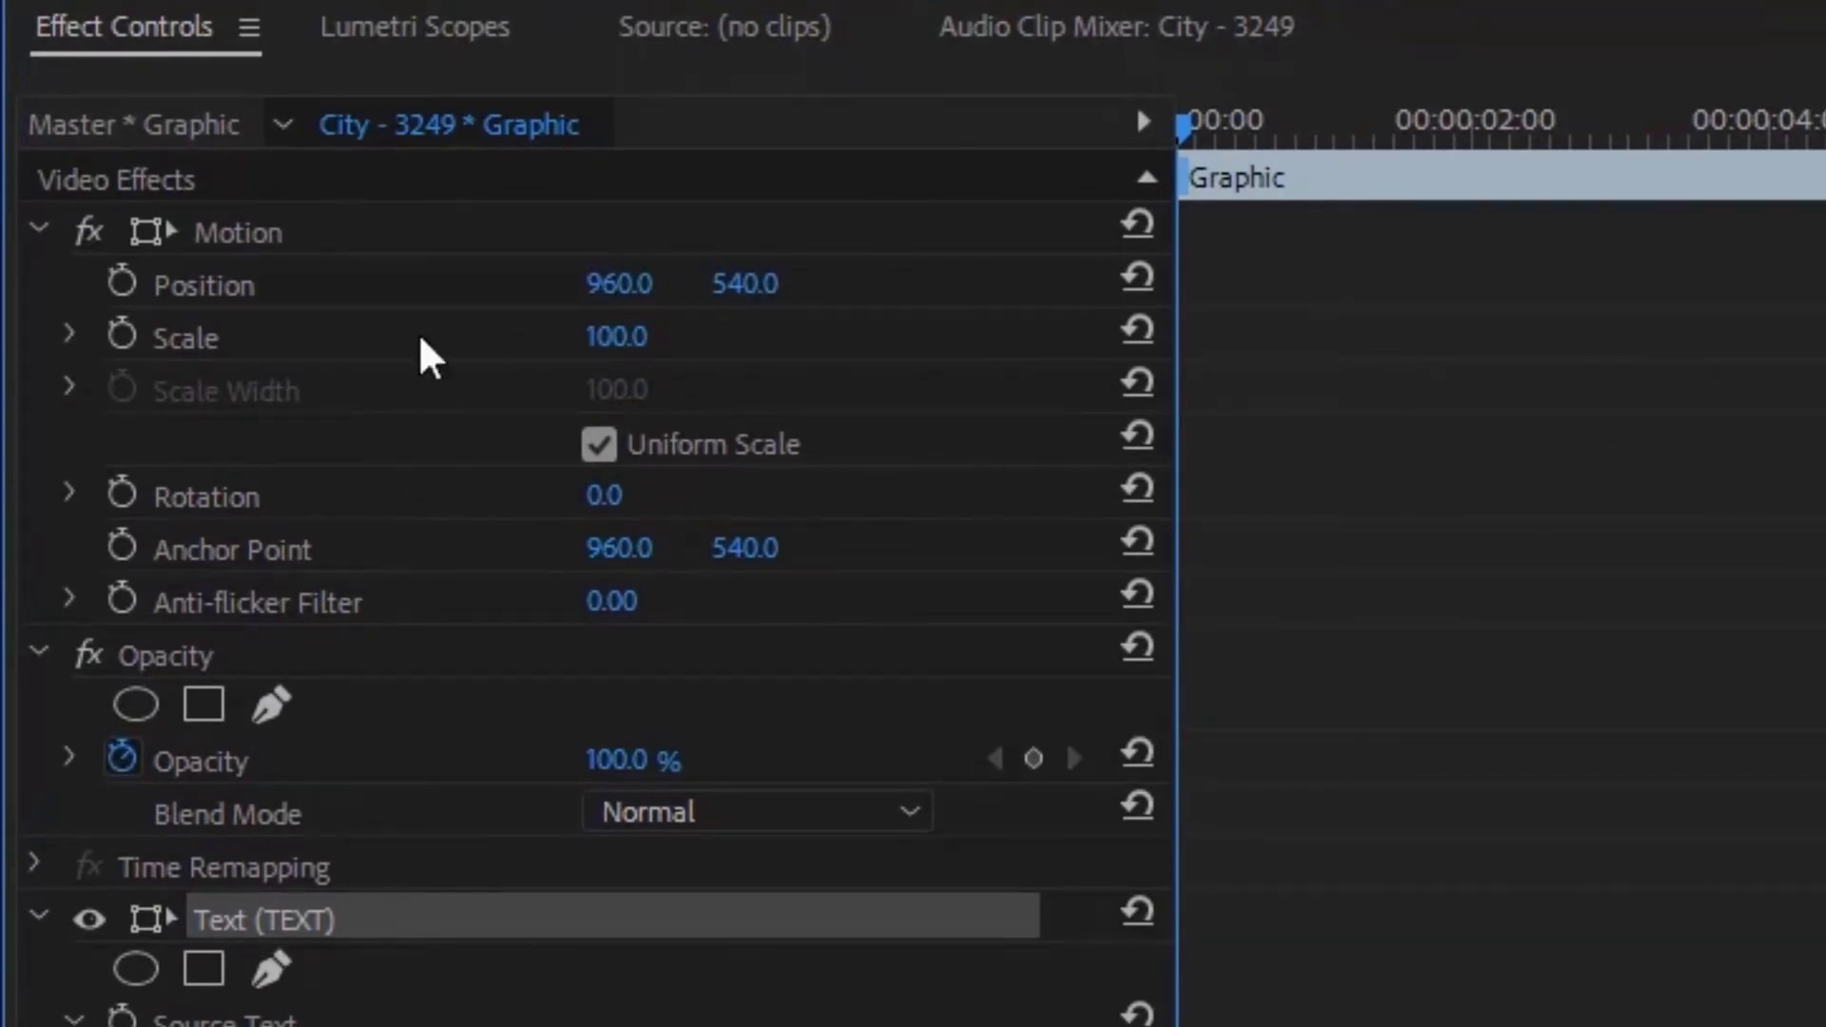
mouse_move(609, 285)
left_mouse_down()
mouse_move(856, 285)
mouse_move(1203, 518)
left_mouse_up()
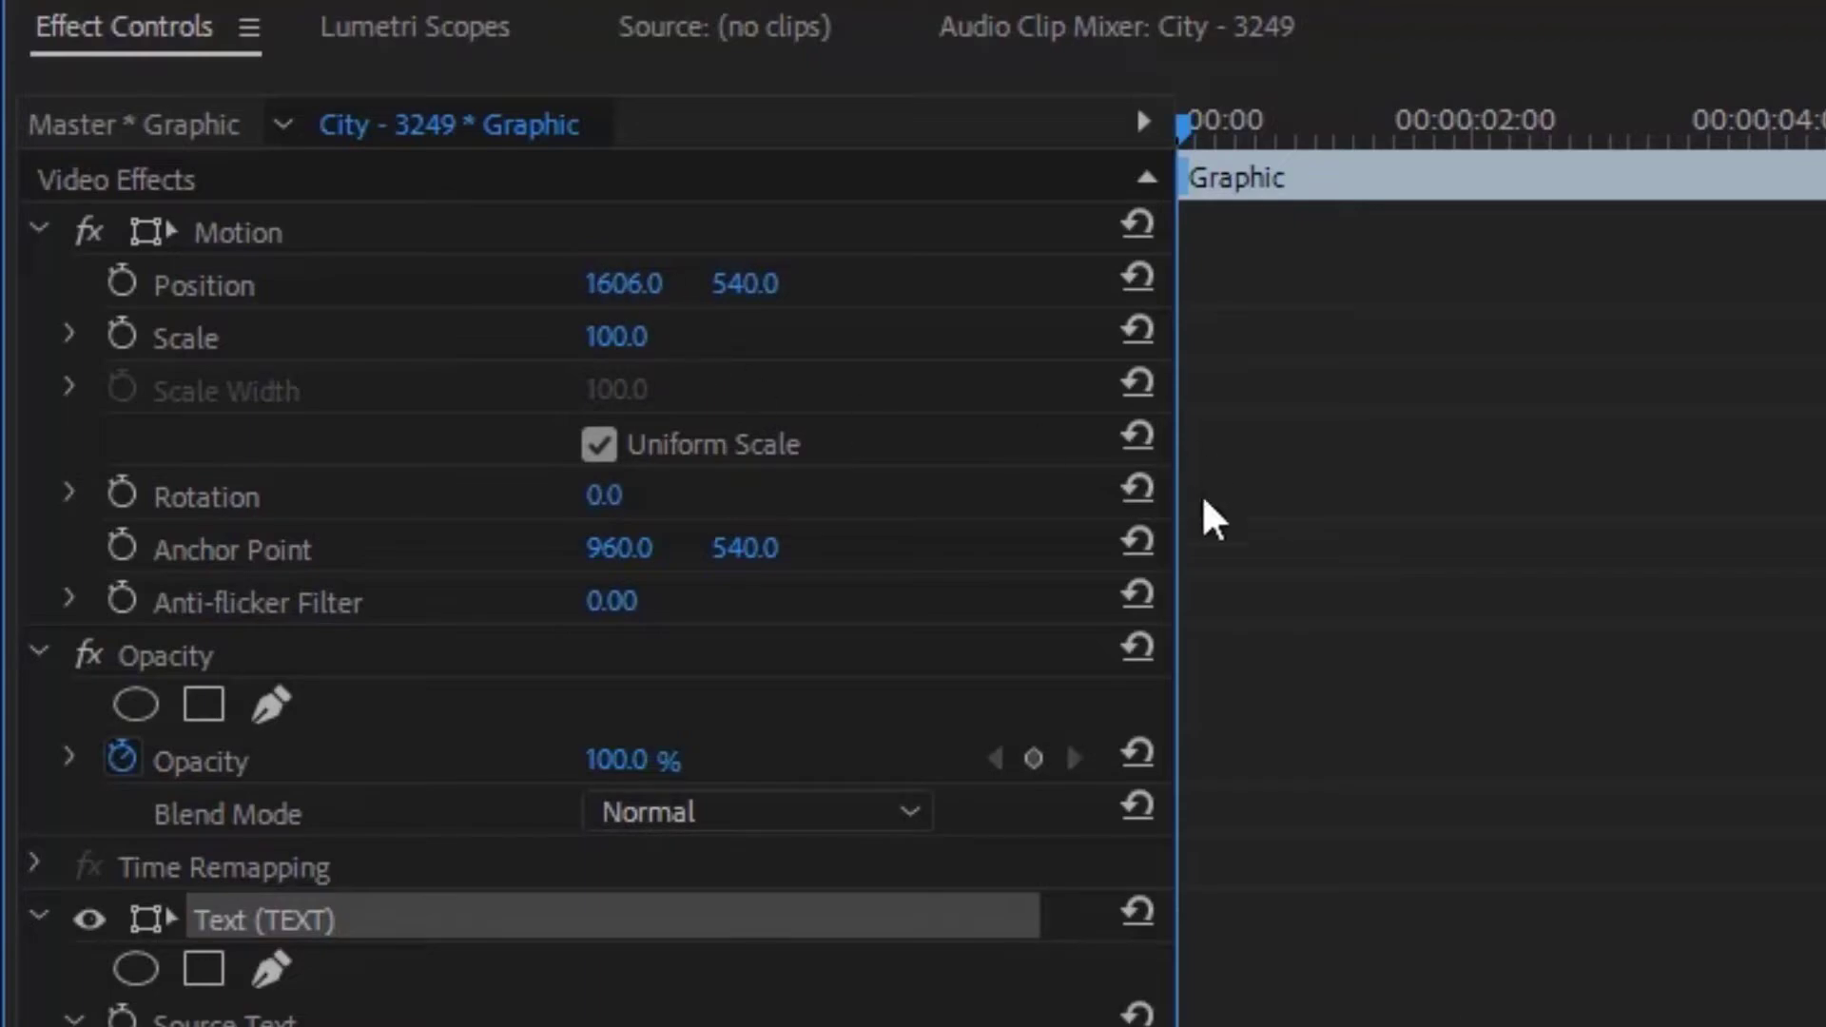
left_click_drag(236, 253, 249, 236)
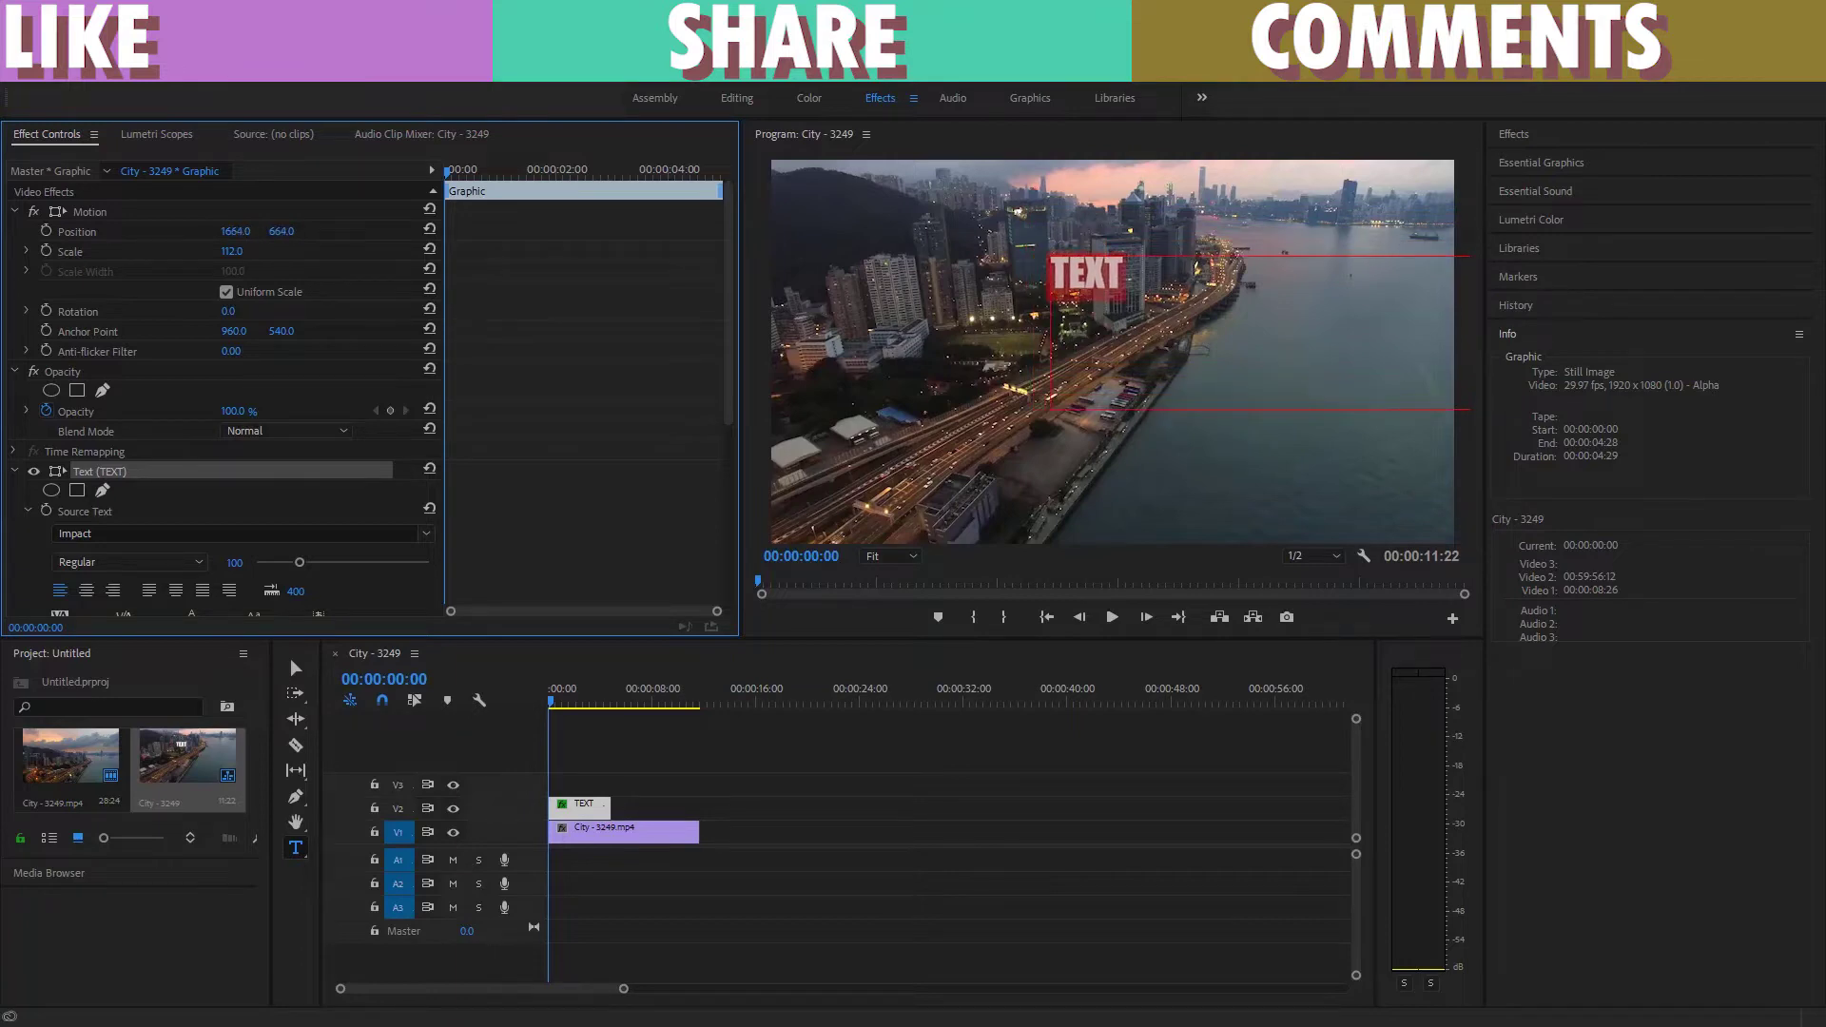
left_click_drag(249, 236, 348, 380)
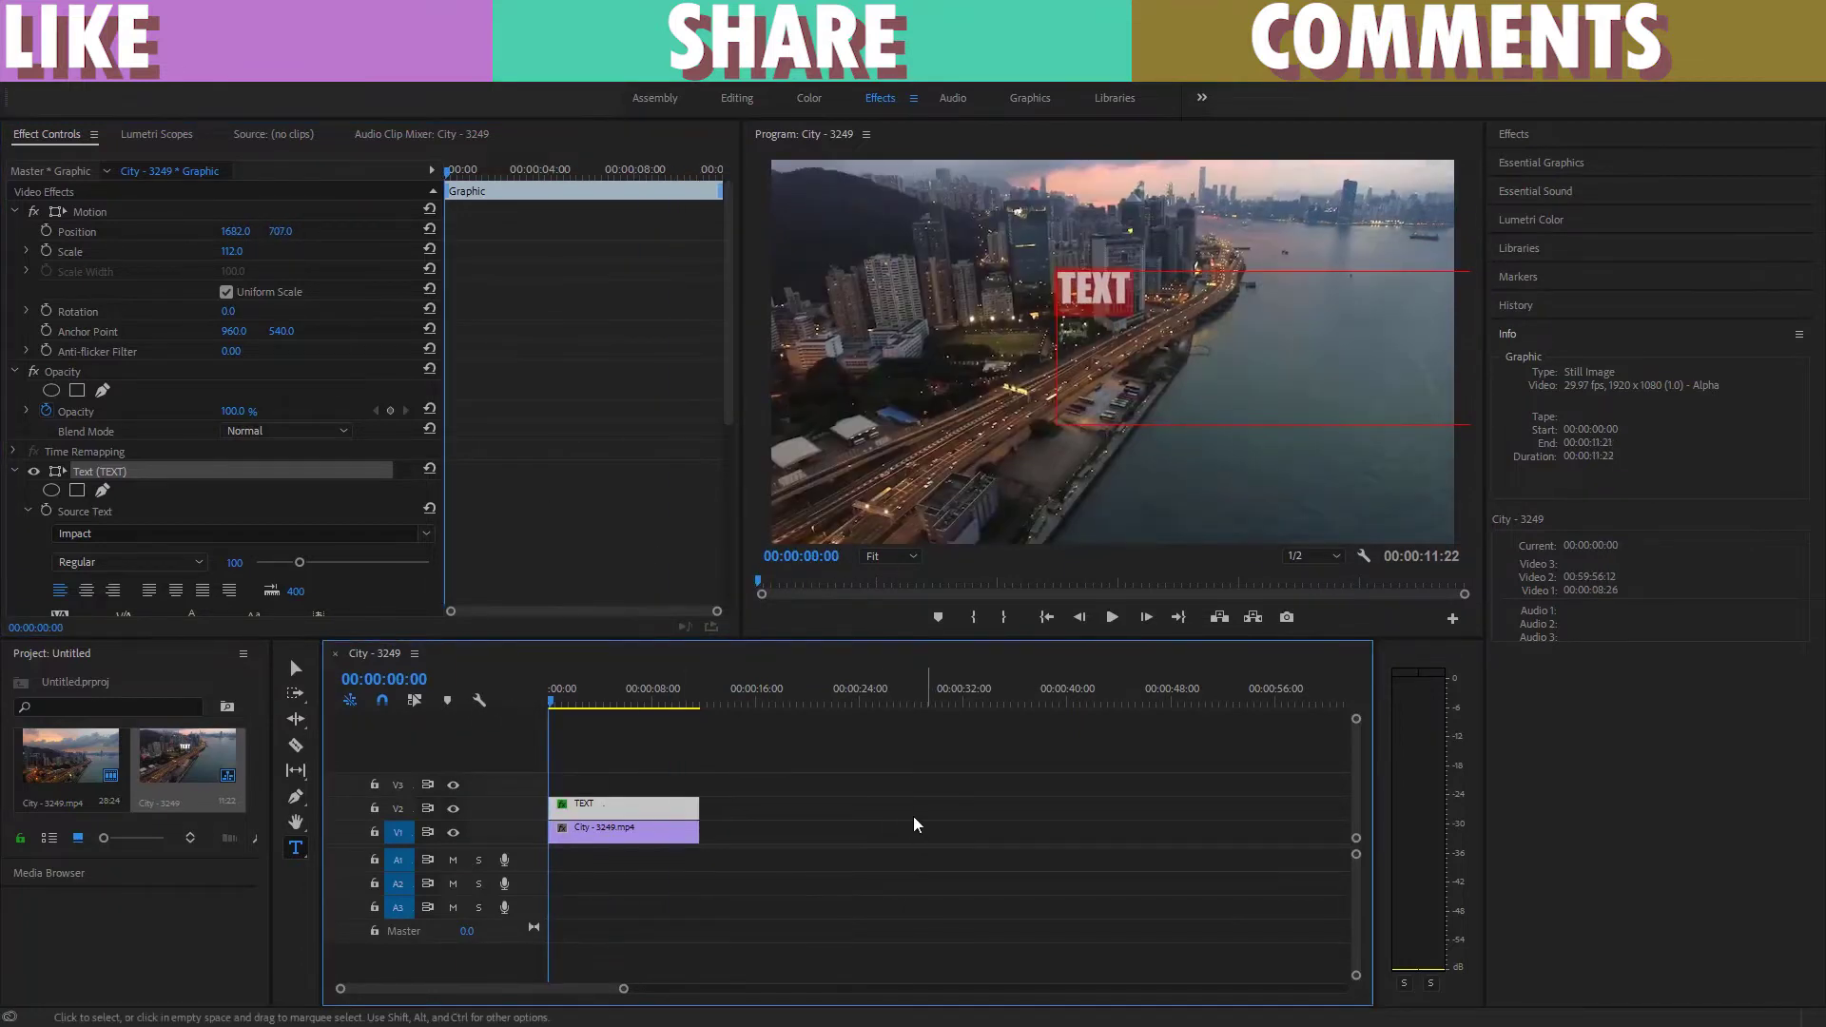
left_click(852, 824)
left_click(632, 809)
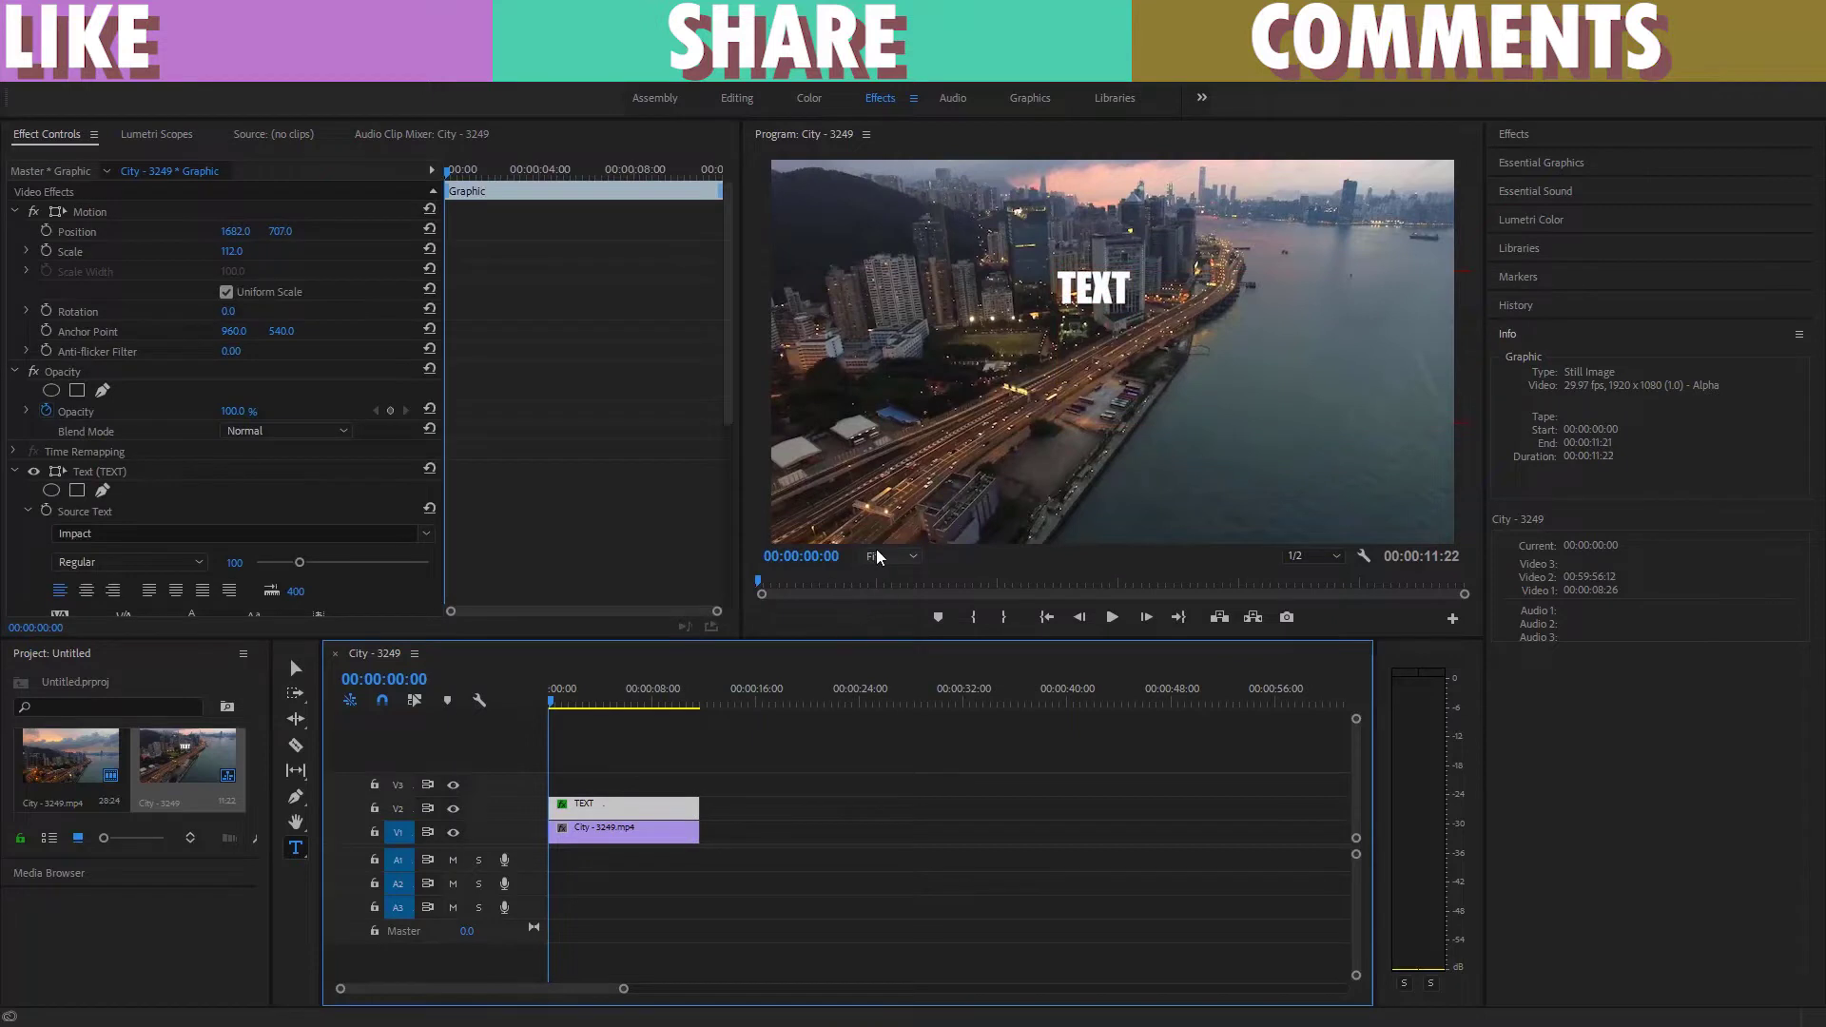
scroll(536, 507, "down", 3)
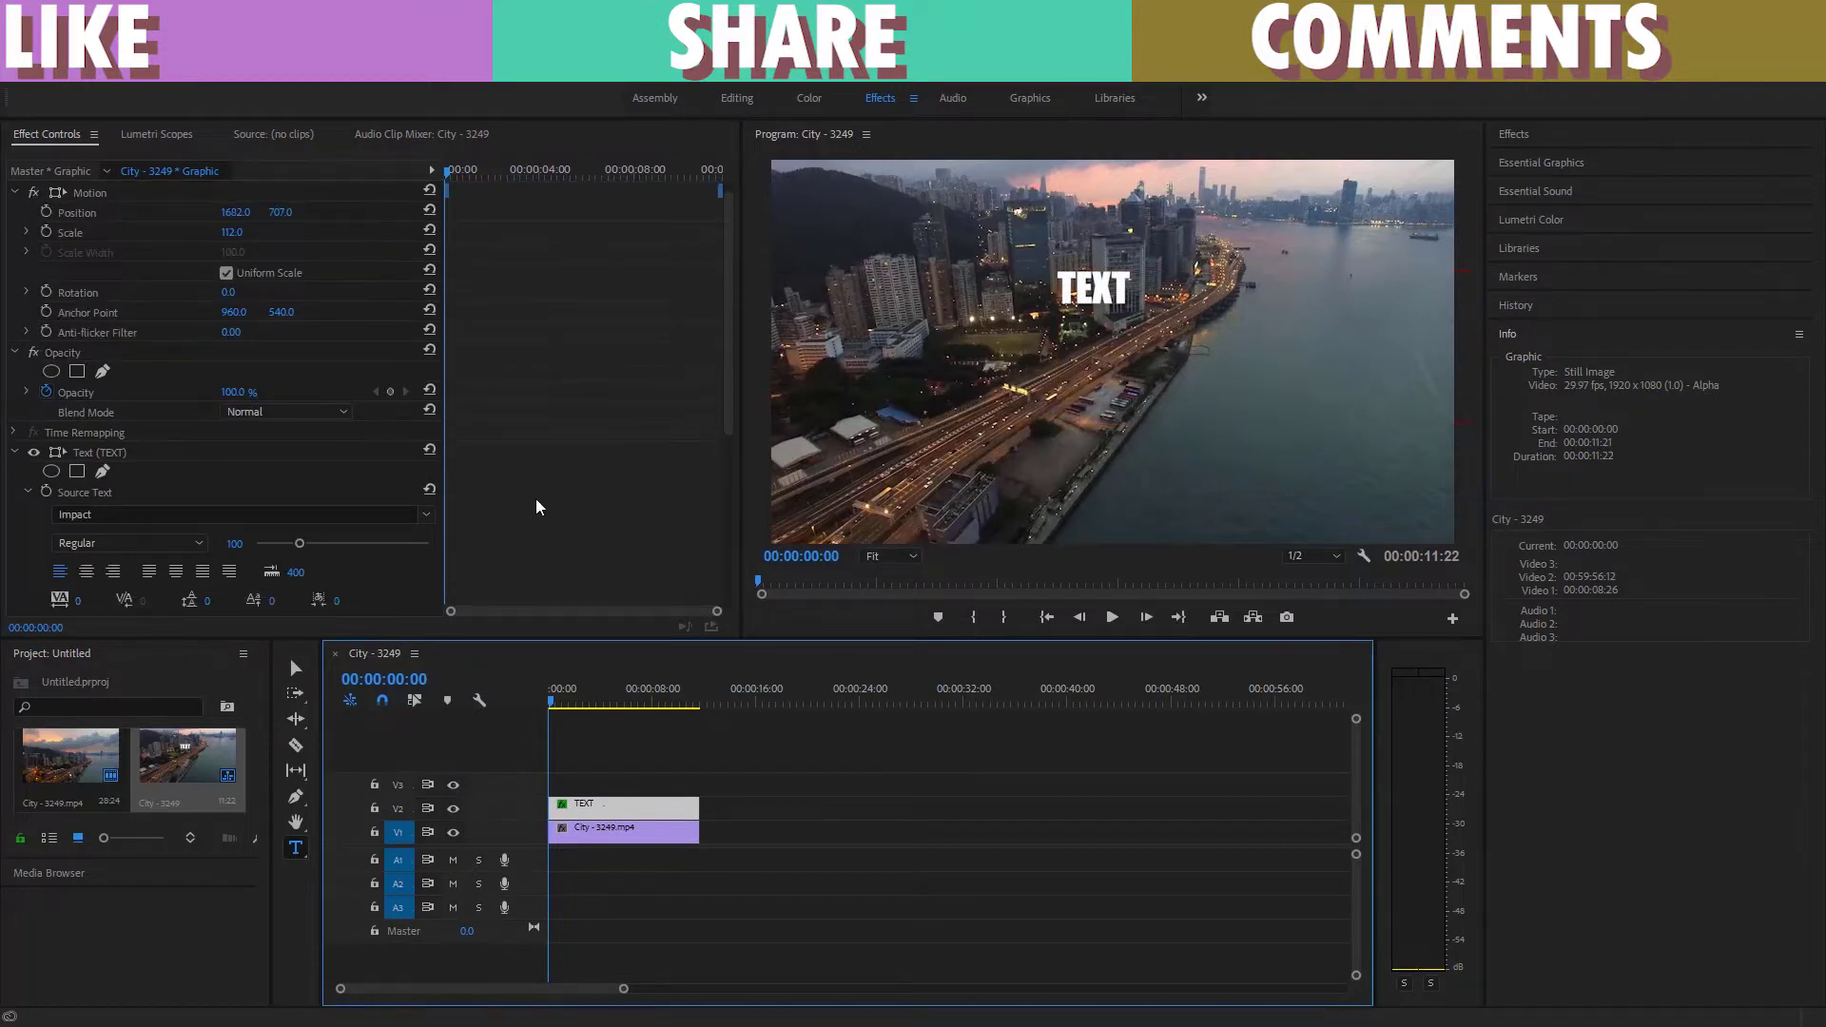
- Trace an inverted, 0-feather opacity mask around the tall building so only 'TE' shows
scroll(535, 507, "up", 3)
left_click(535, 507)
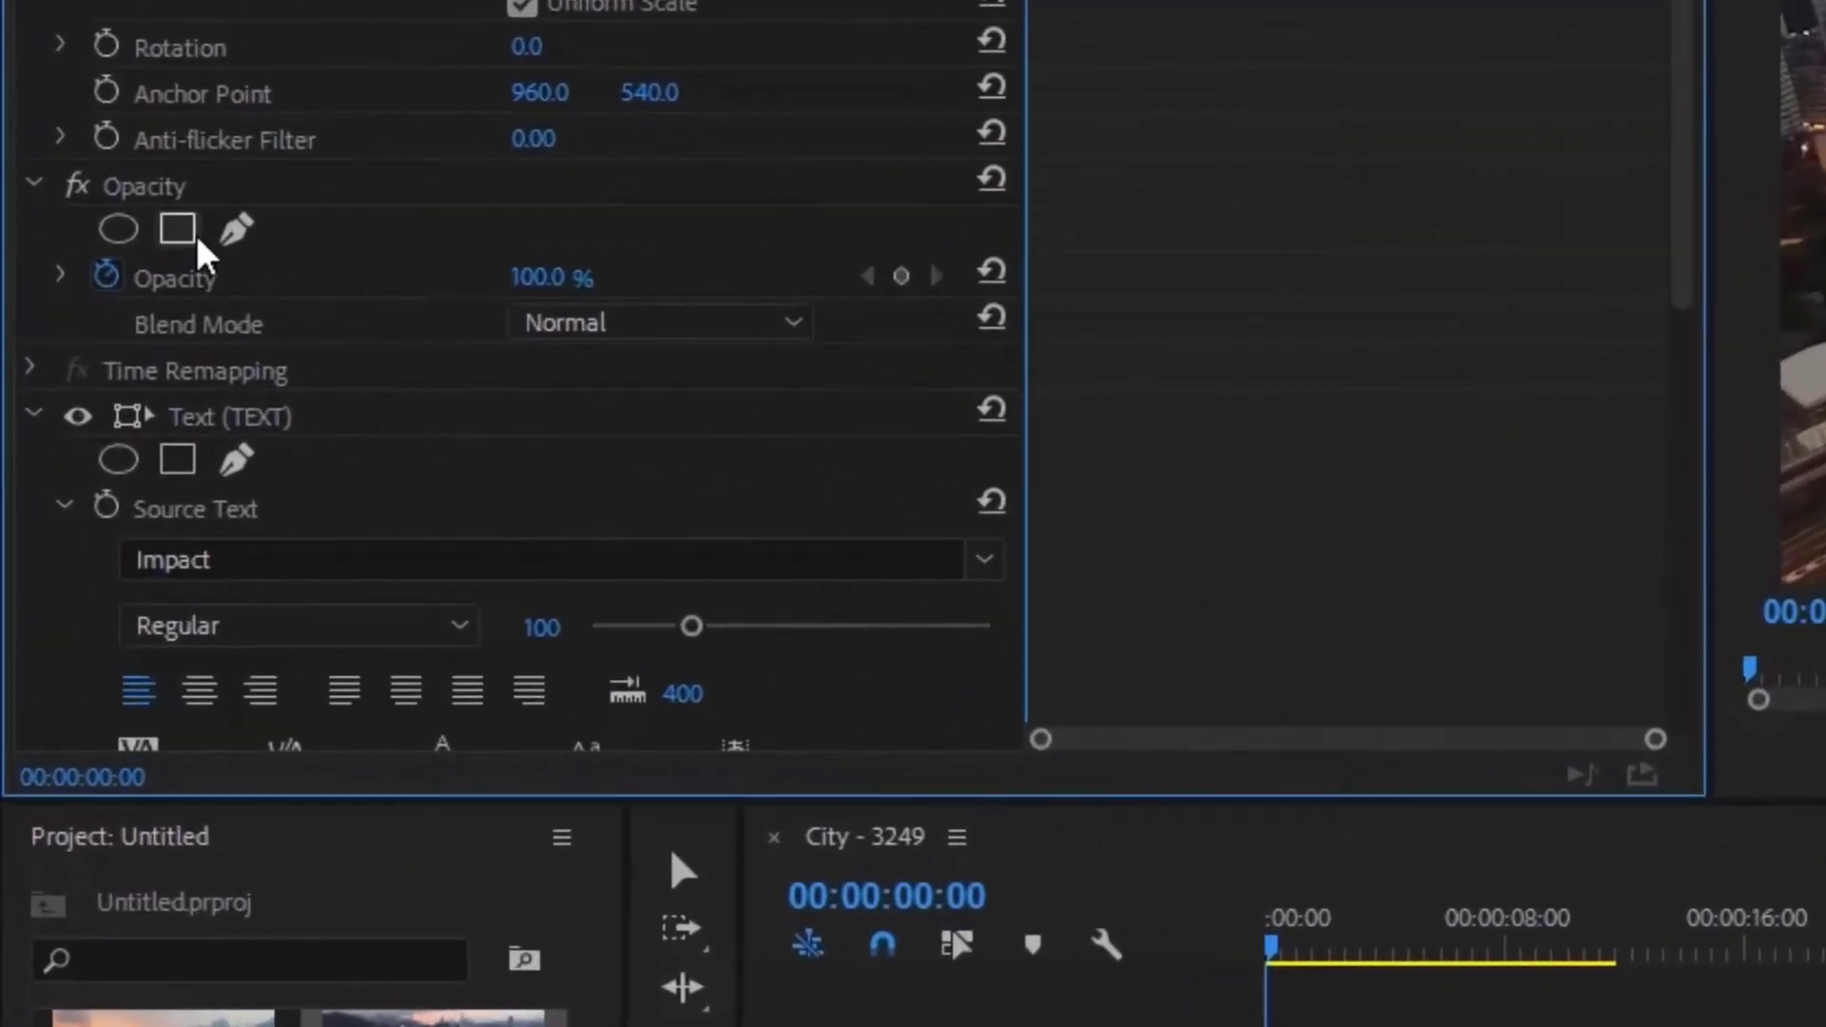
left_click(233, 243)
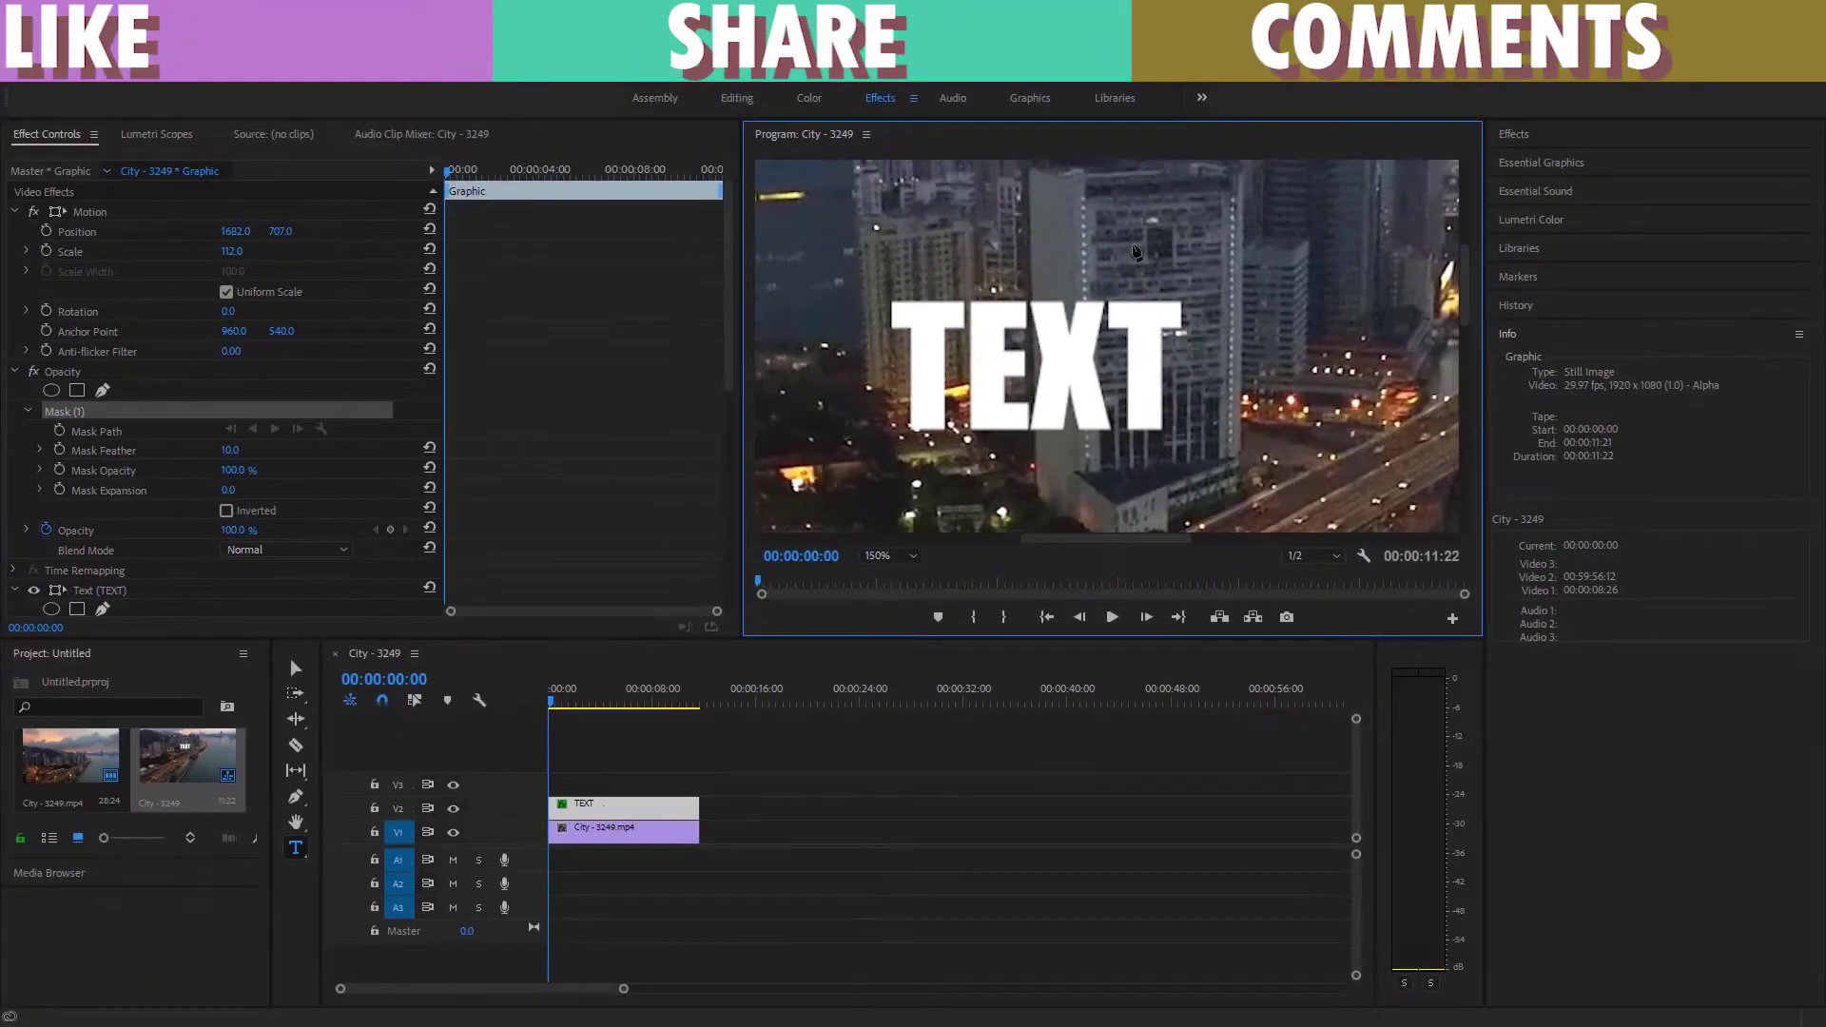
scroll(1171, 270, "up", 3)
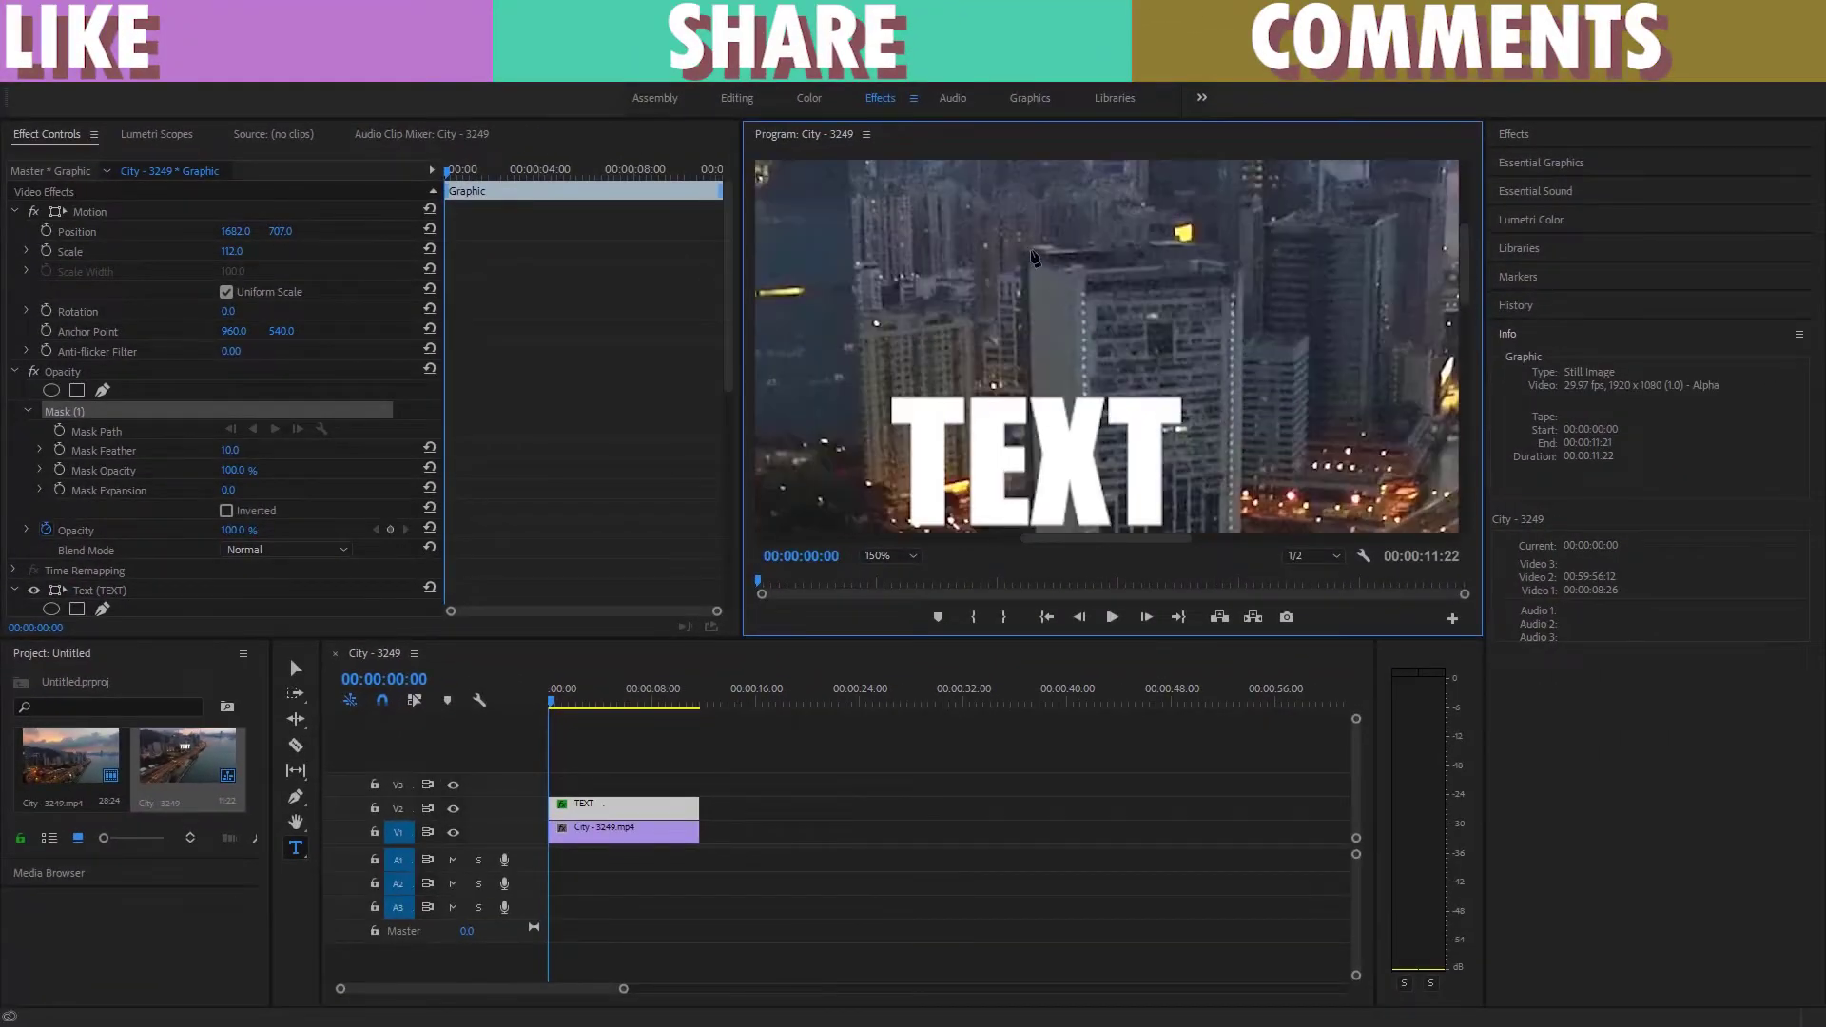
left_click(1034, 529)
left_click(1236, 526)
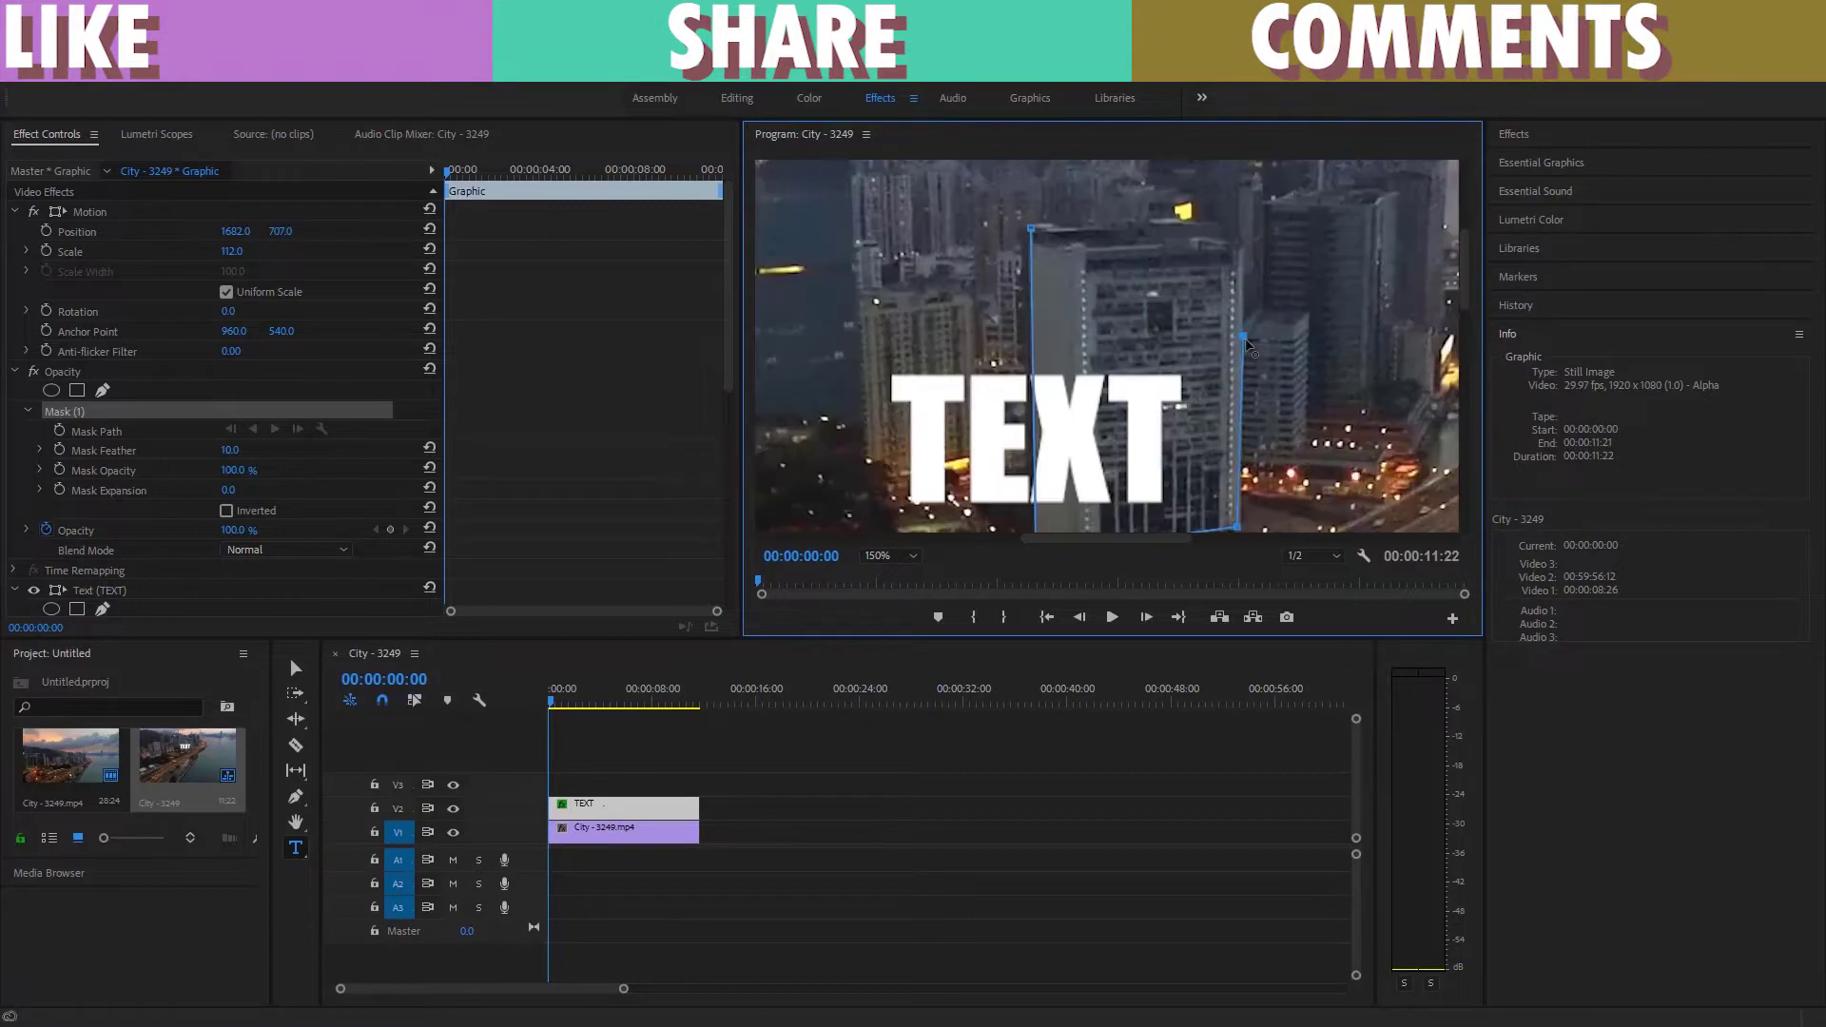
left_click(1241, 333)
left_click(1235, 240)
left_click(1214, 223)
left_click(1032, 230)
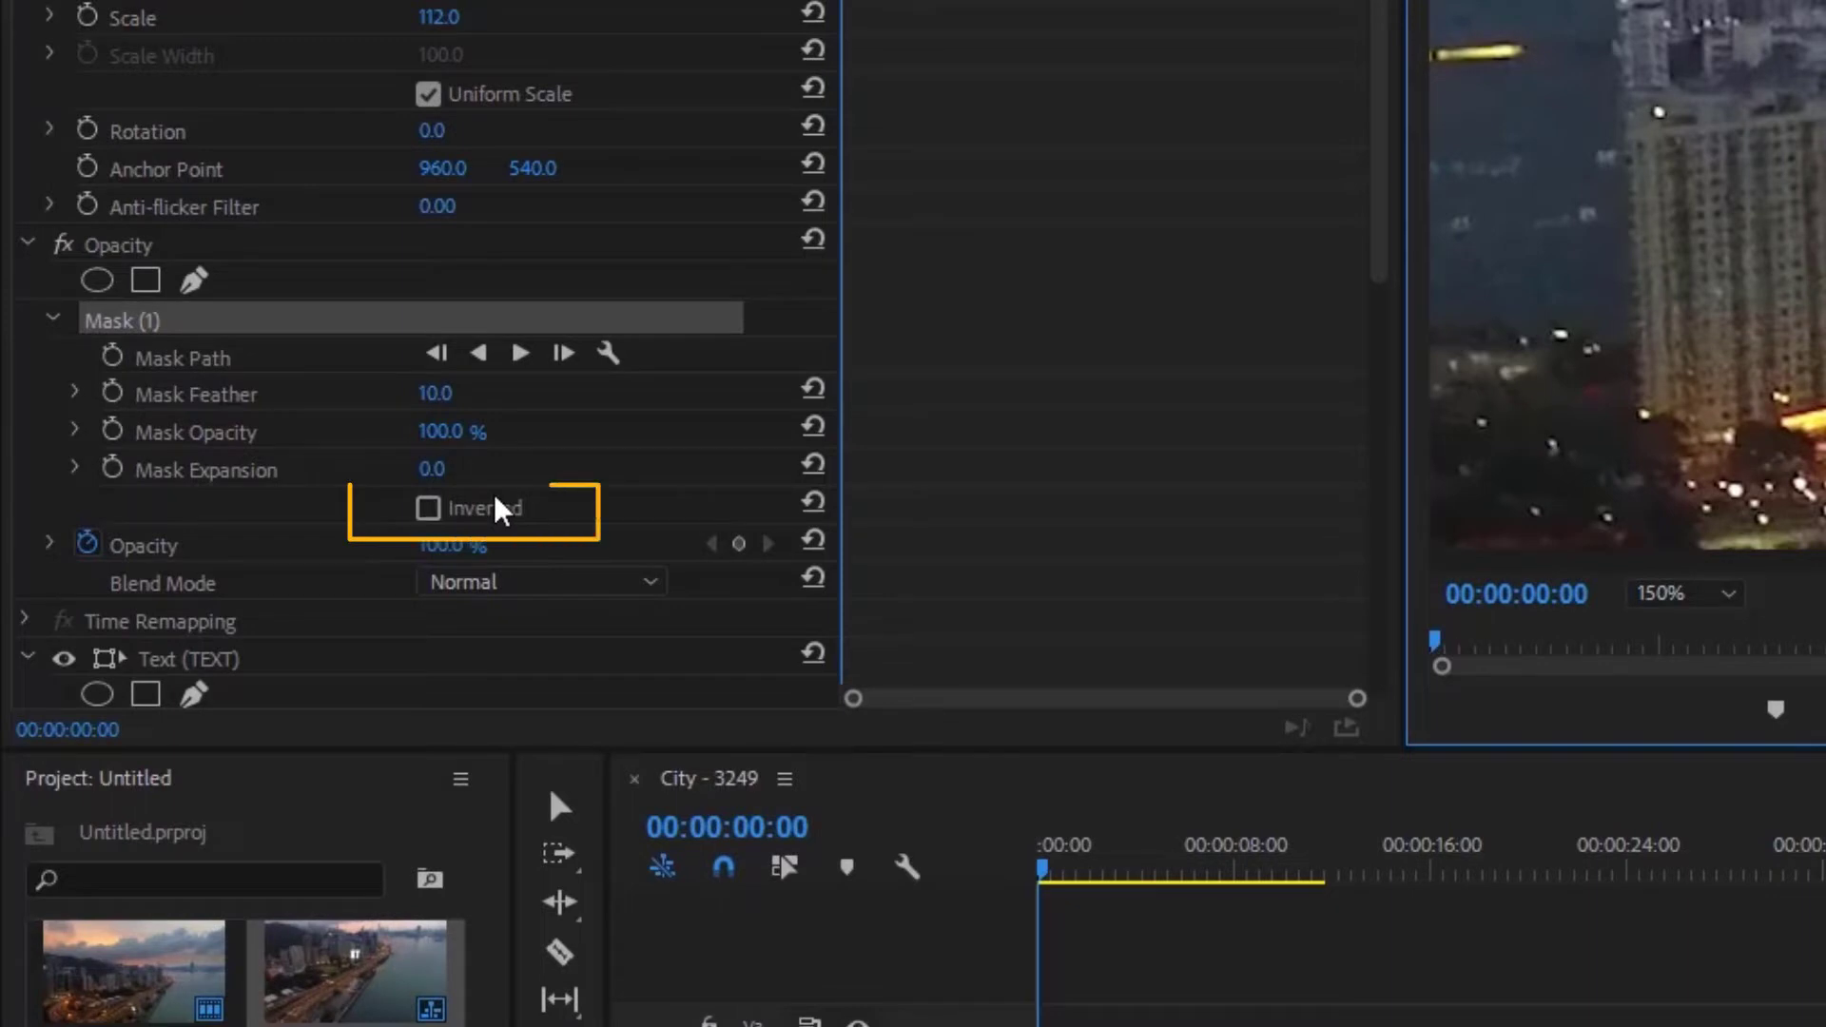
left_click(428, 509)
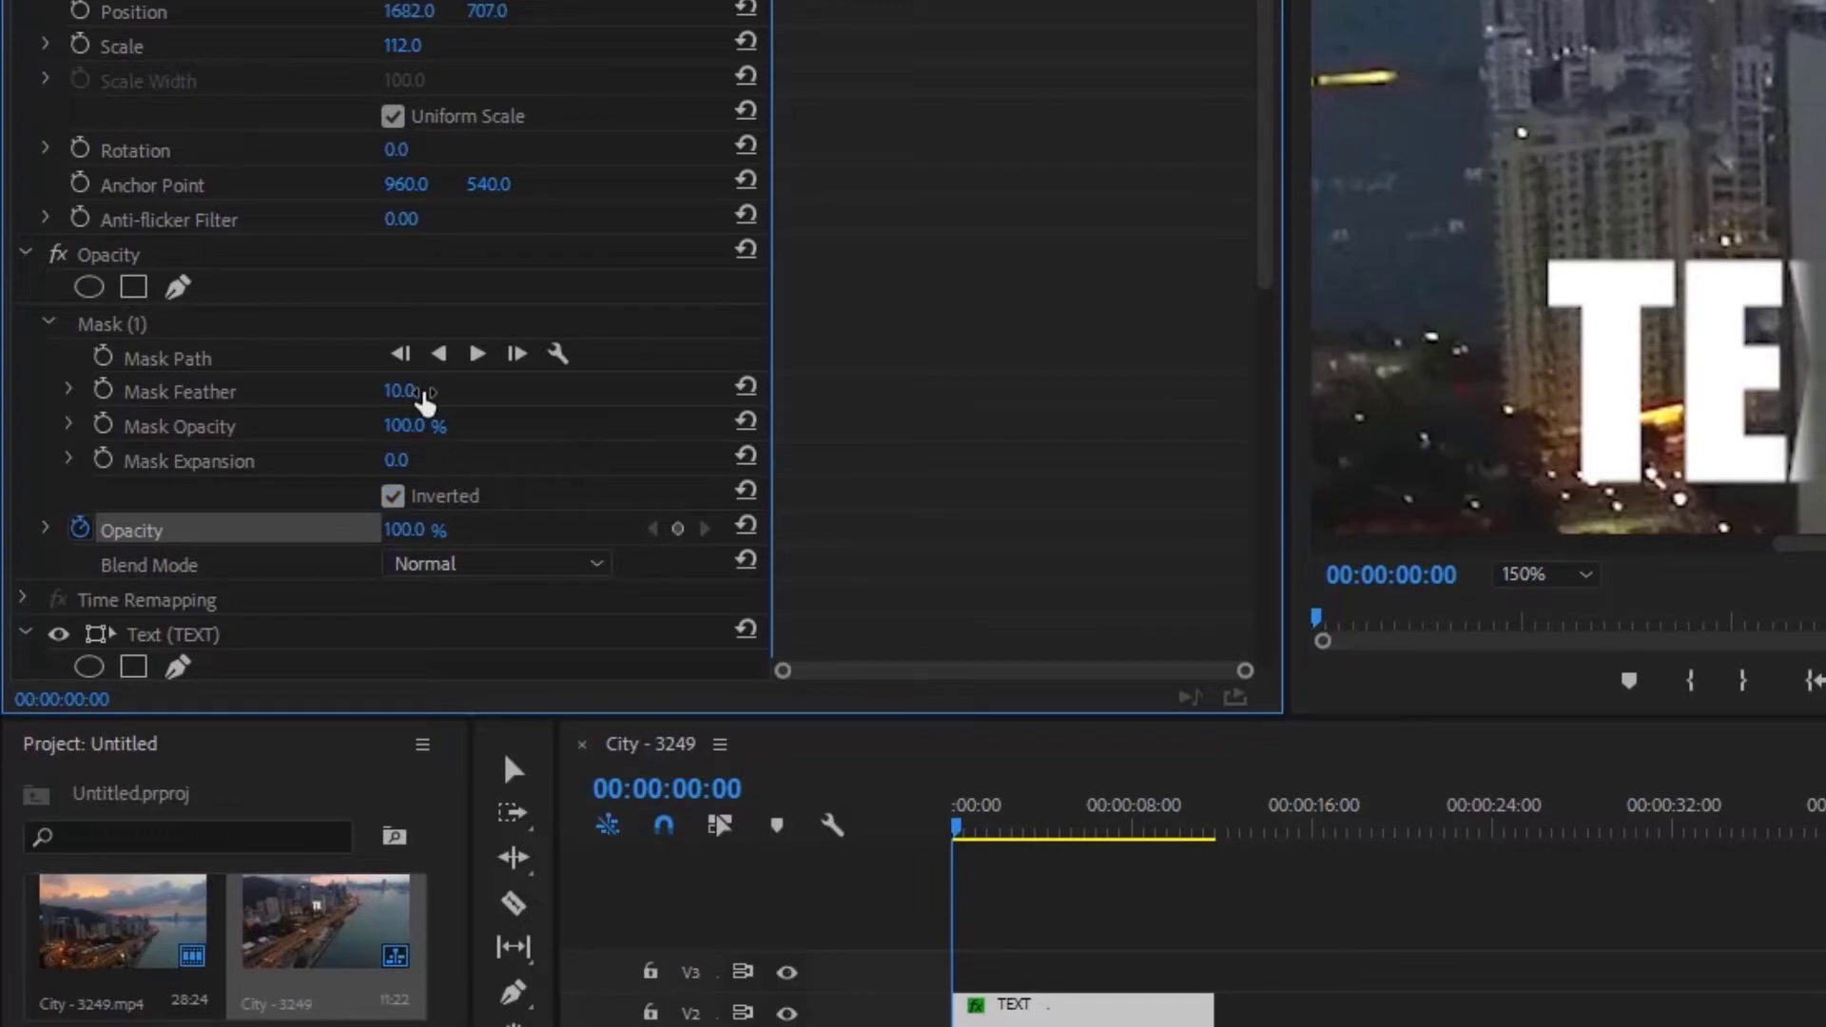
left_click_drag(424, 400, 361, 400)
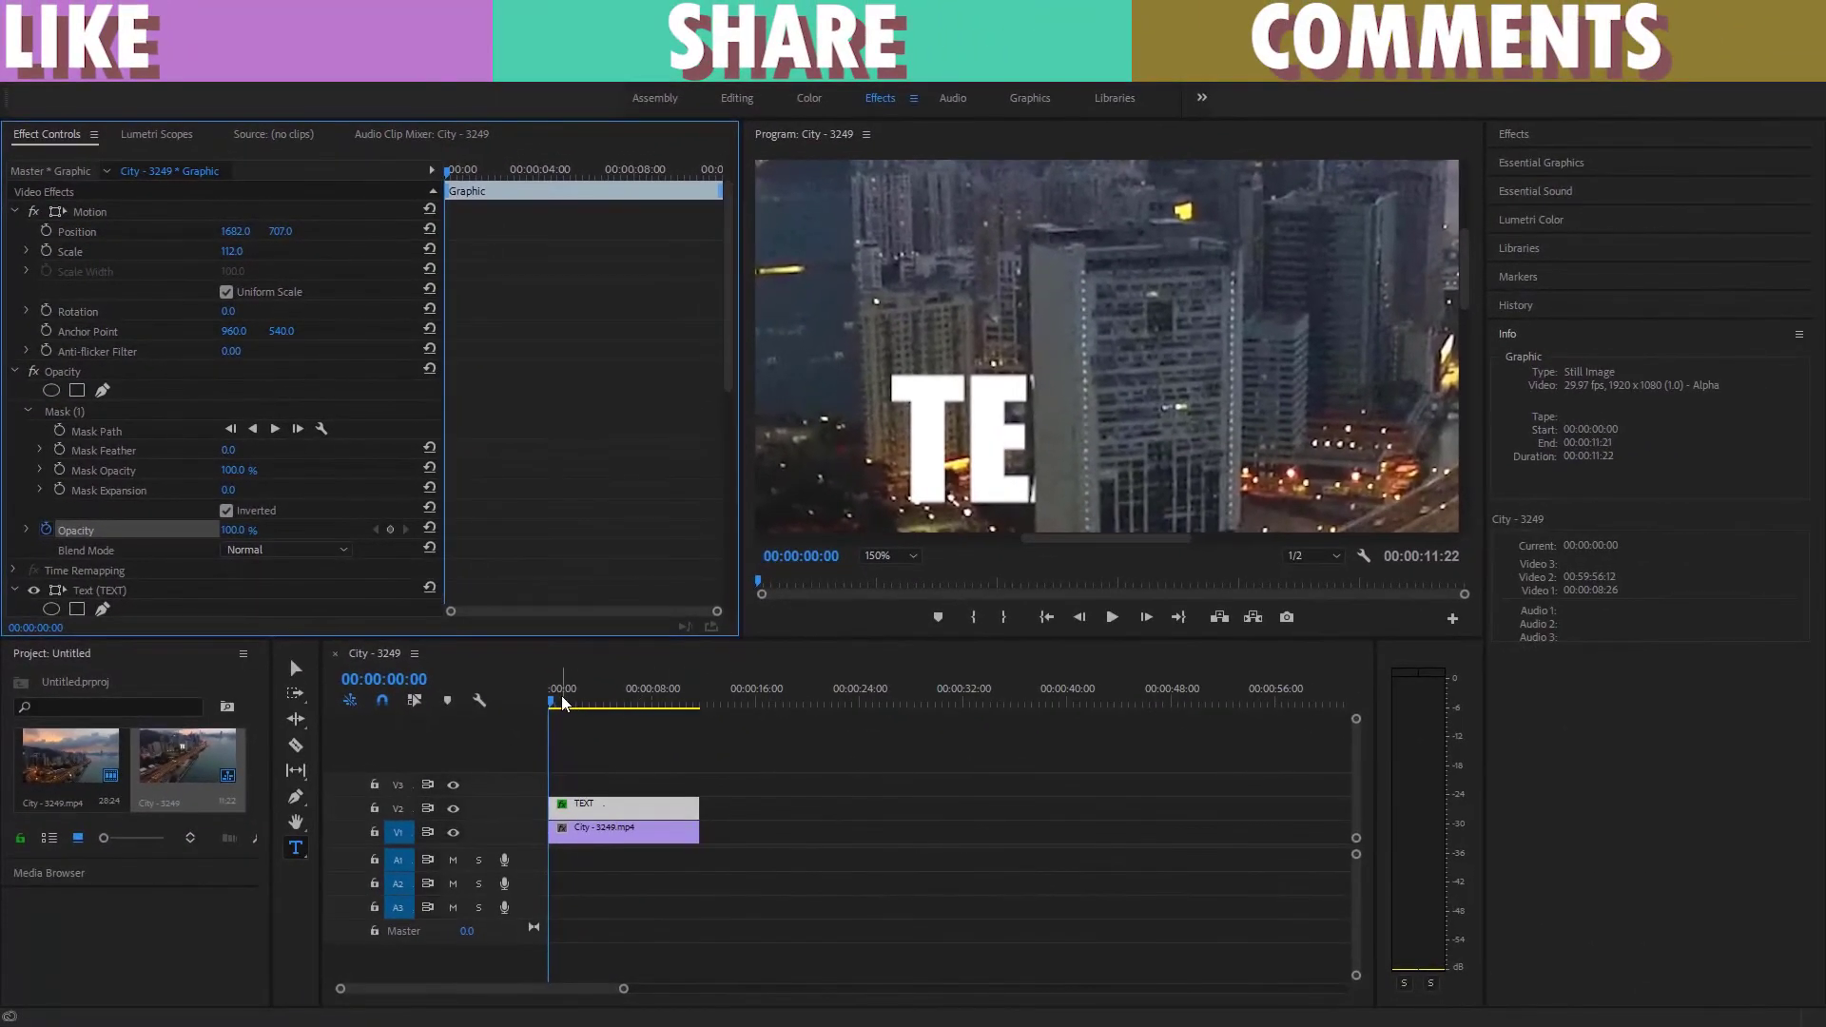
- Preview the masked title, then enable Mask Path keyframes at the sequence start
left_click(562, 702)
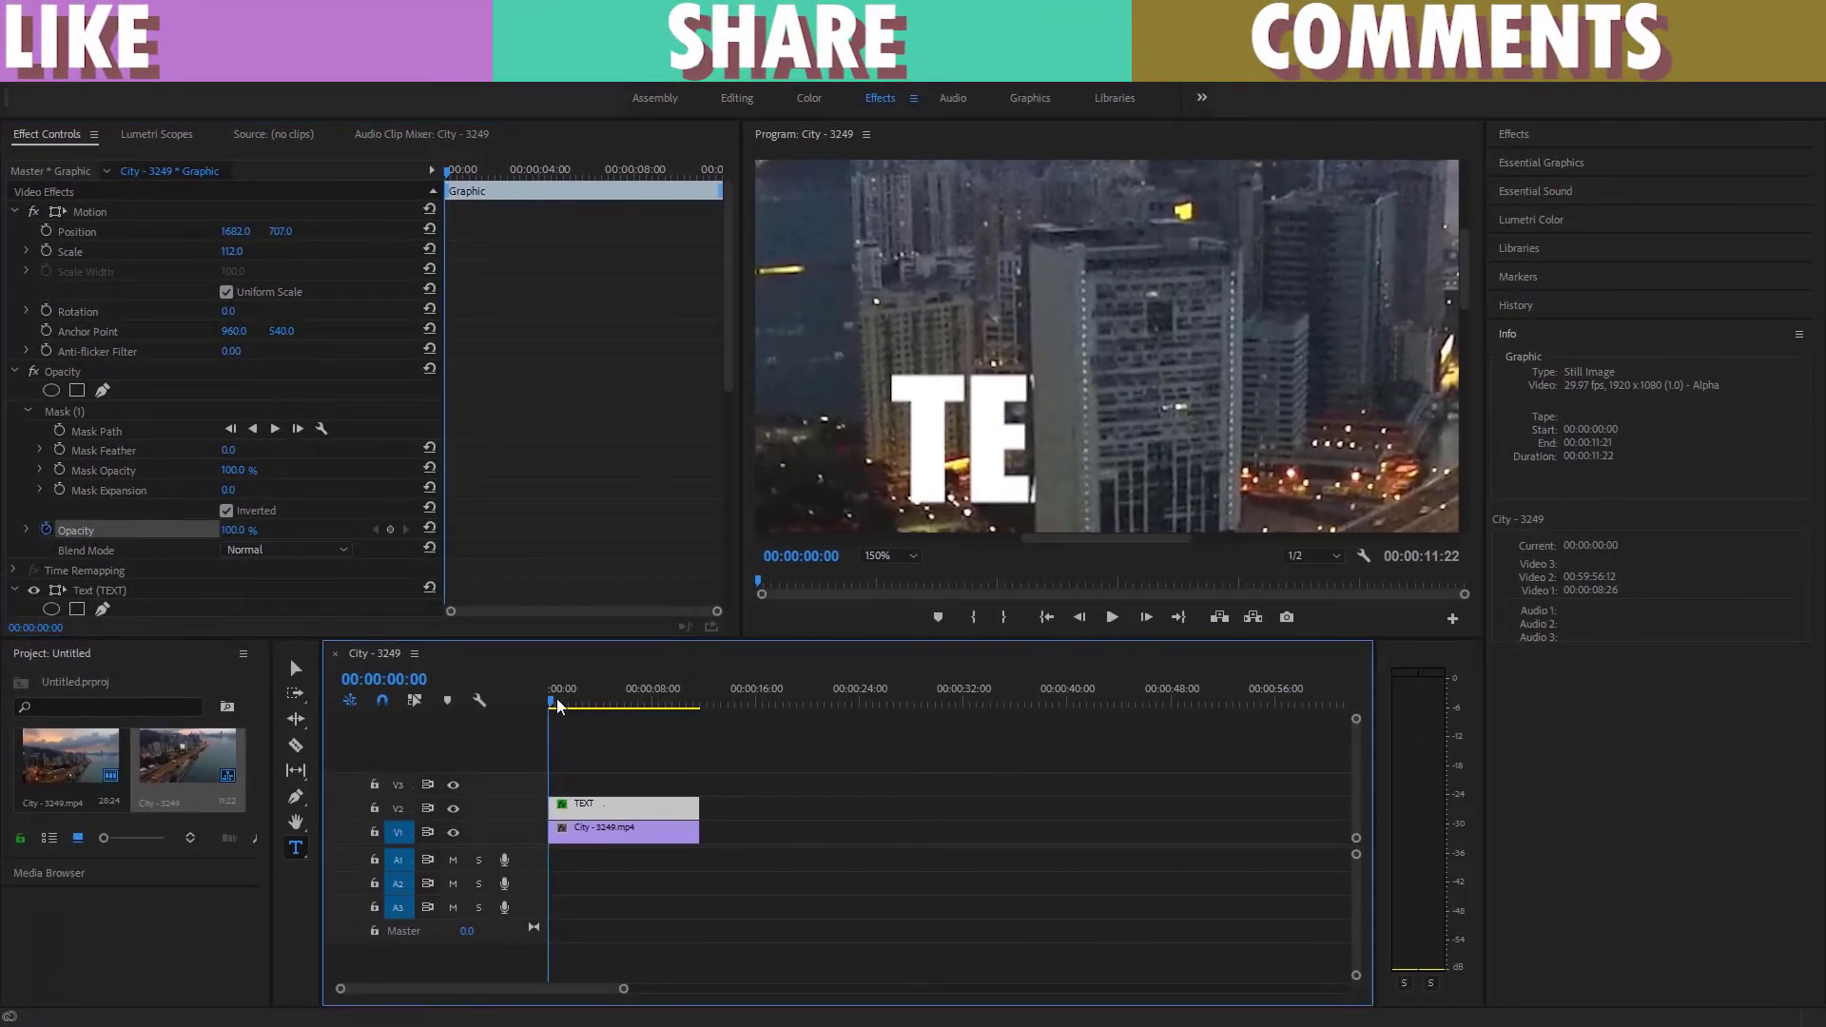
key("space")
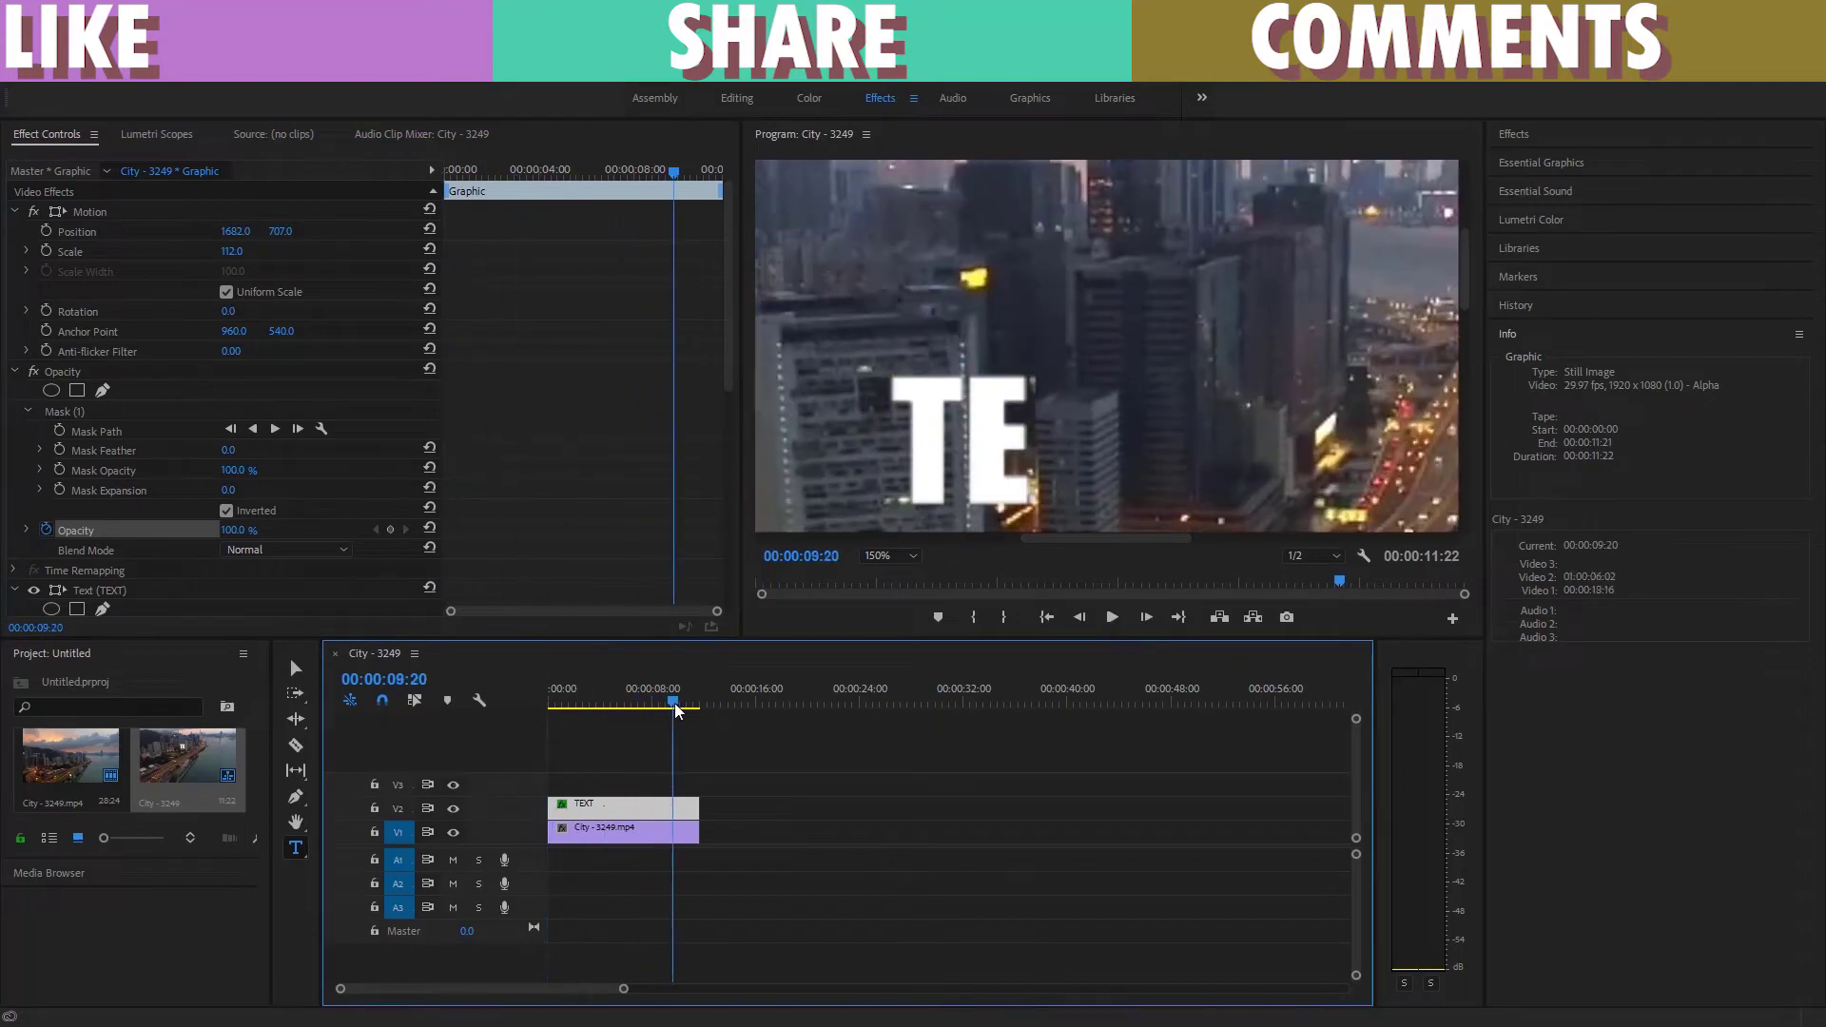
left_click(550, 704)
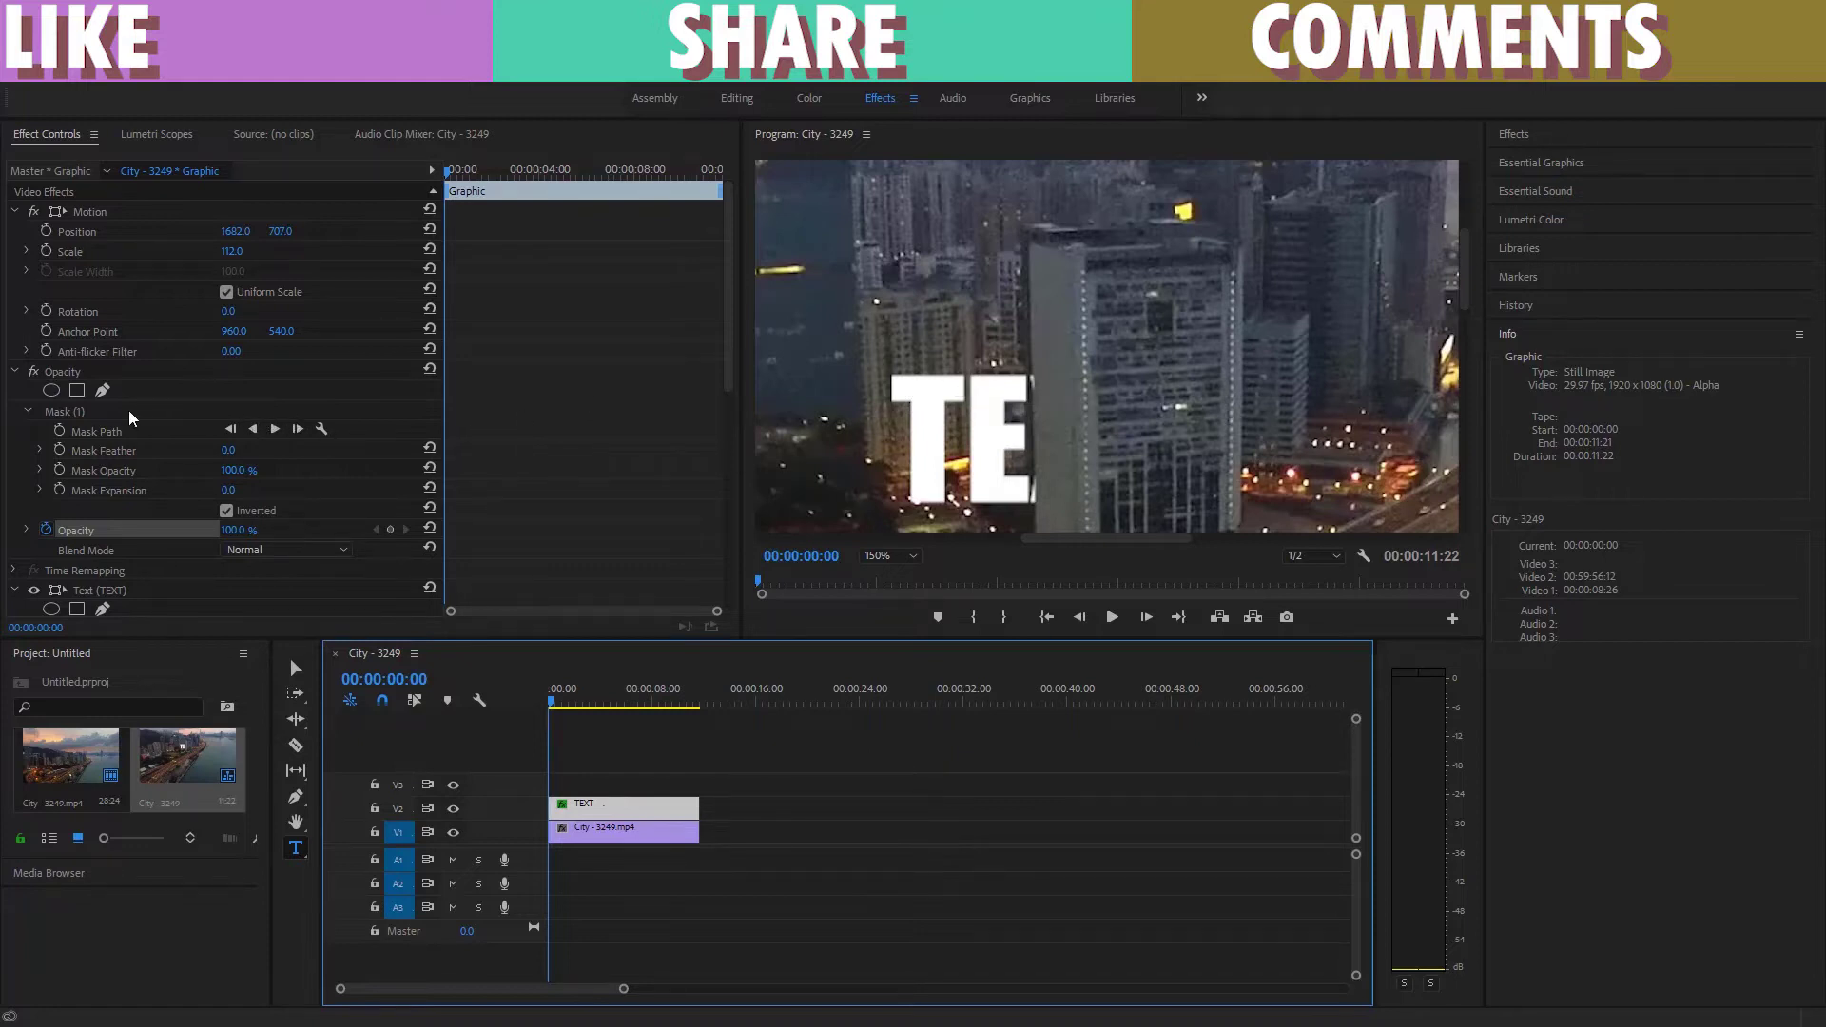
left_click(62, 431)
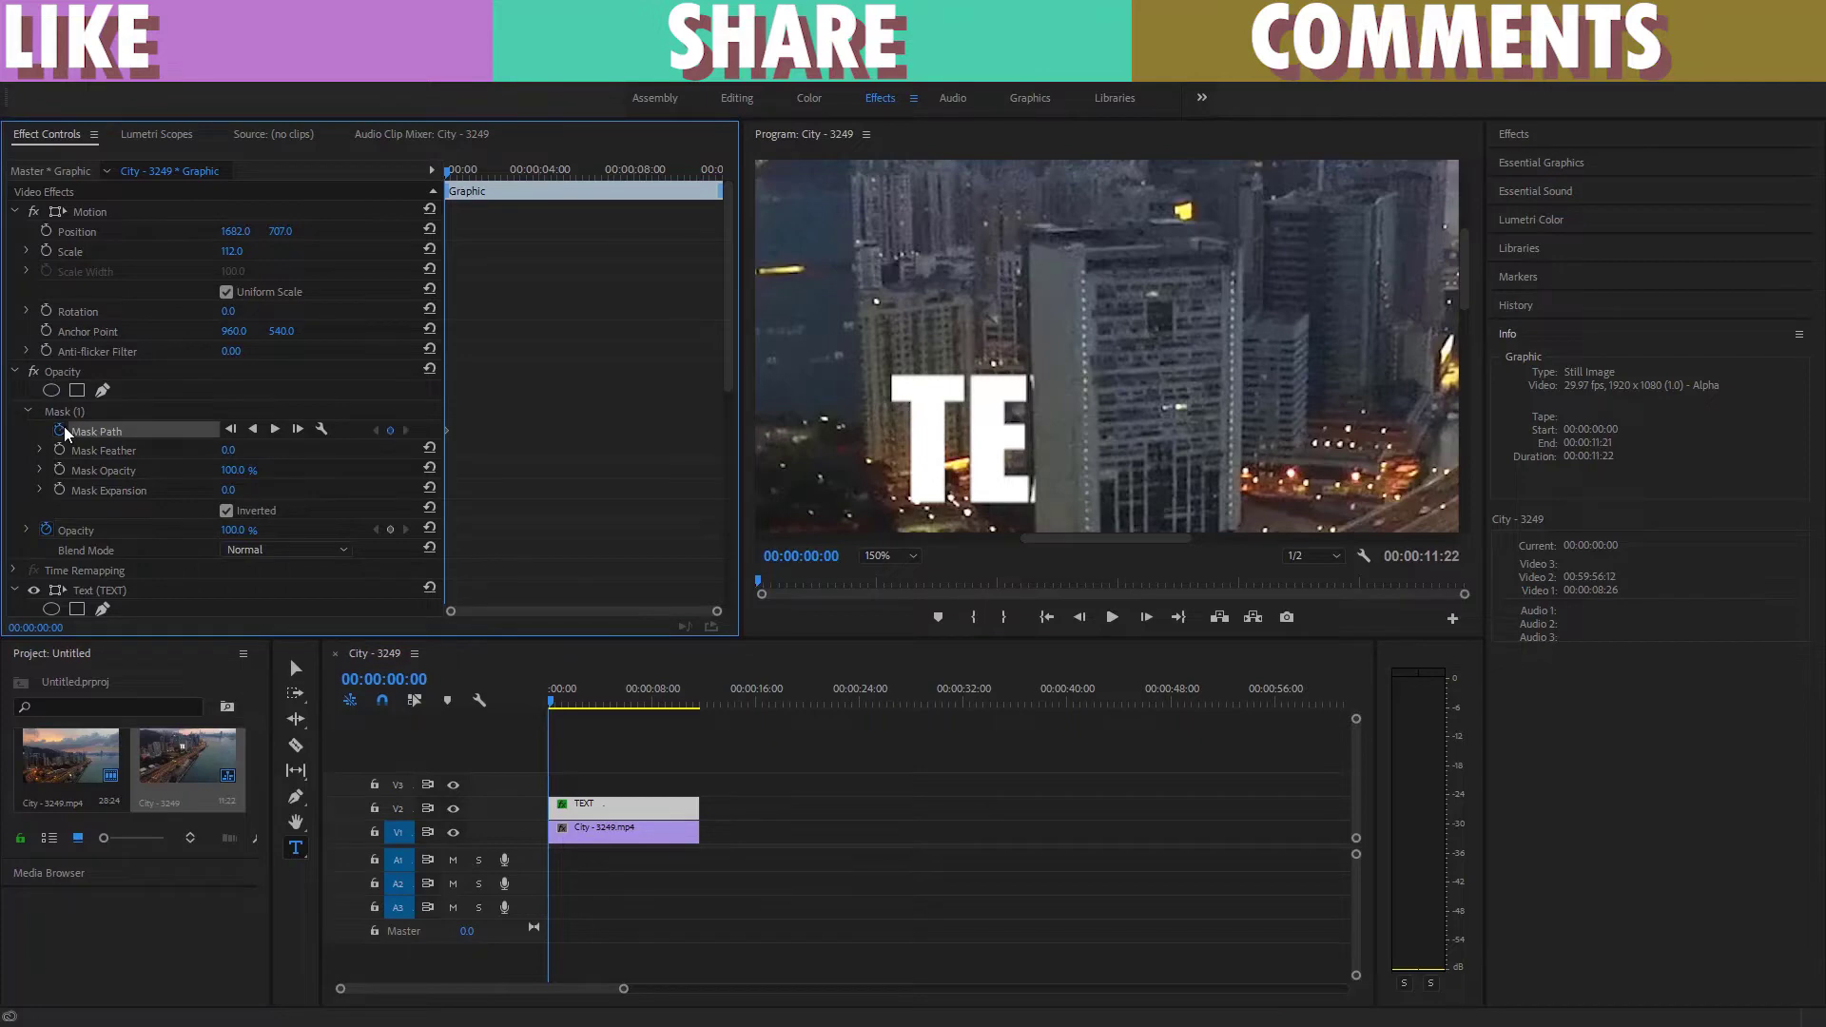
left_click(102, 410)
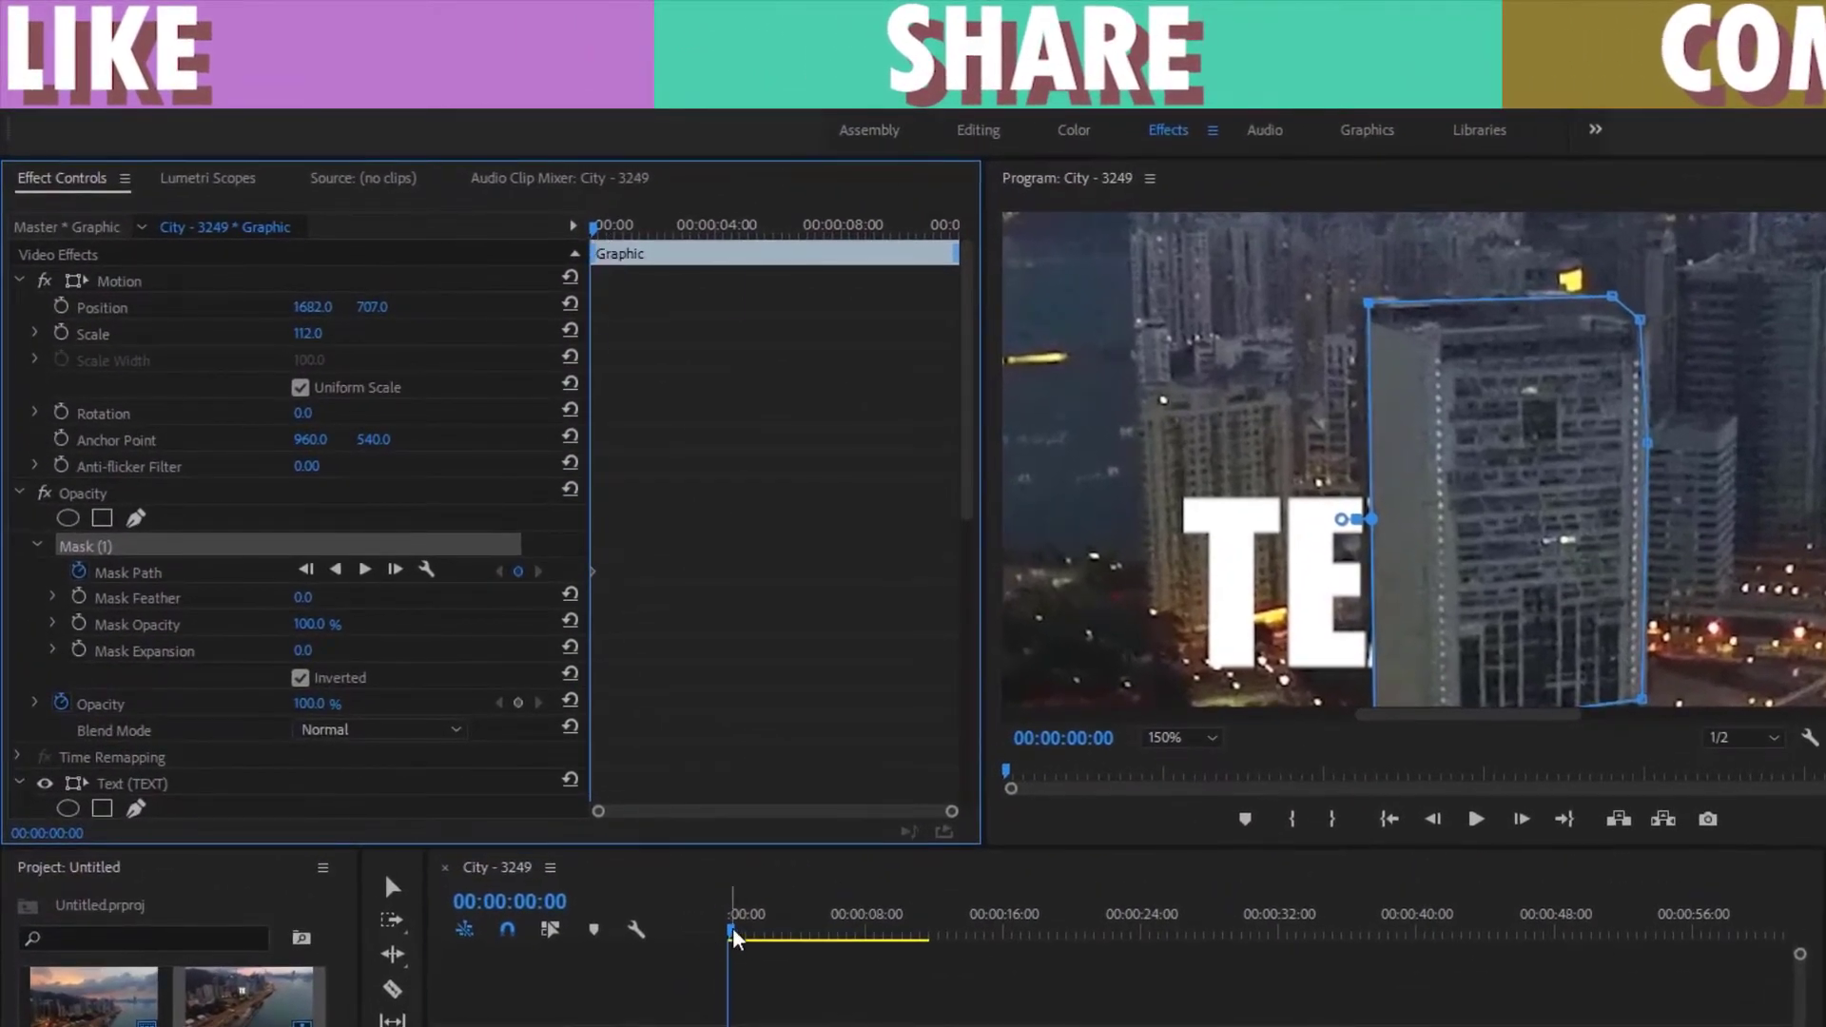
- Reposition the mask at about 5:28, 8:11 and the clip end to track the building
left_click_drag(734, 927, 829, 929)
left_click(1376, 537)
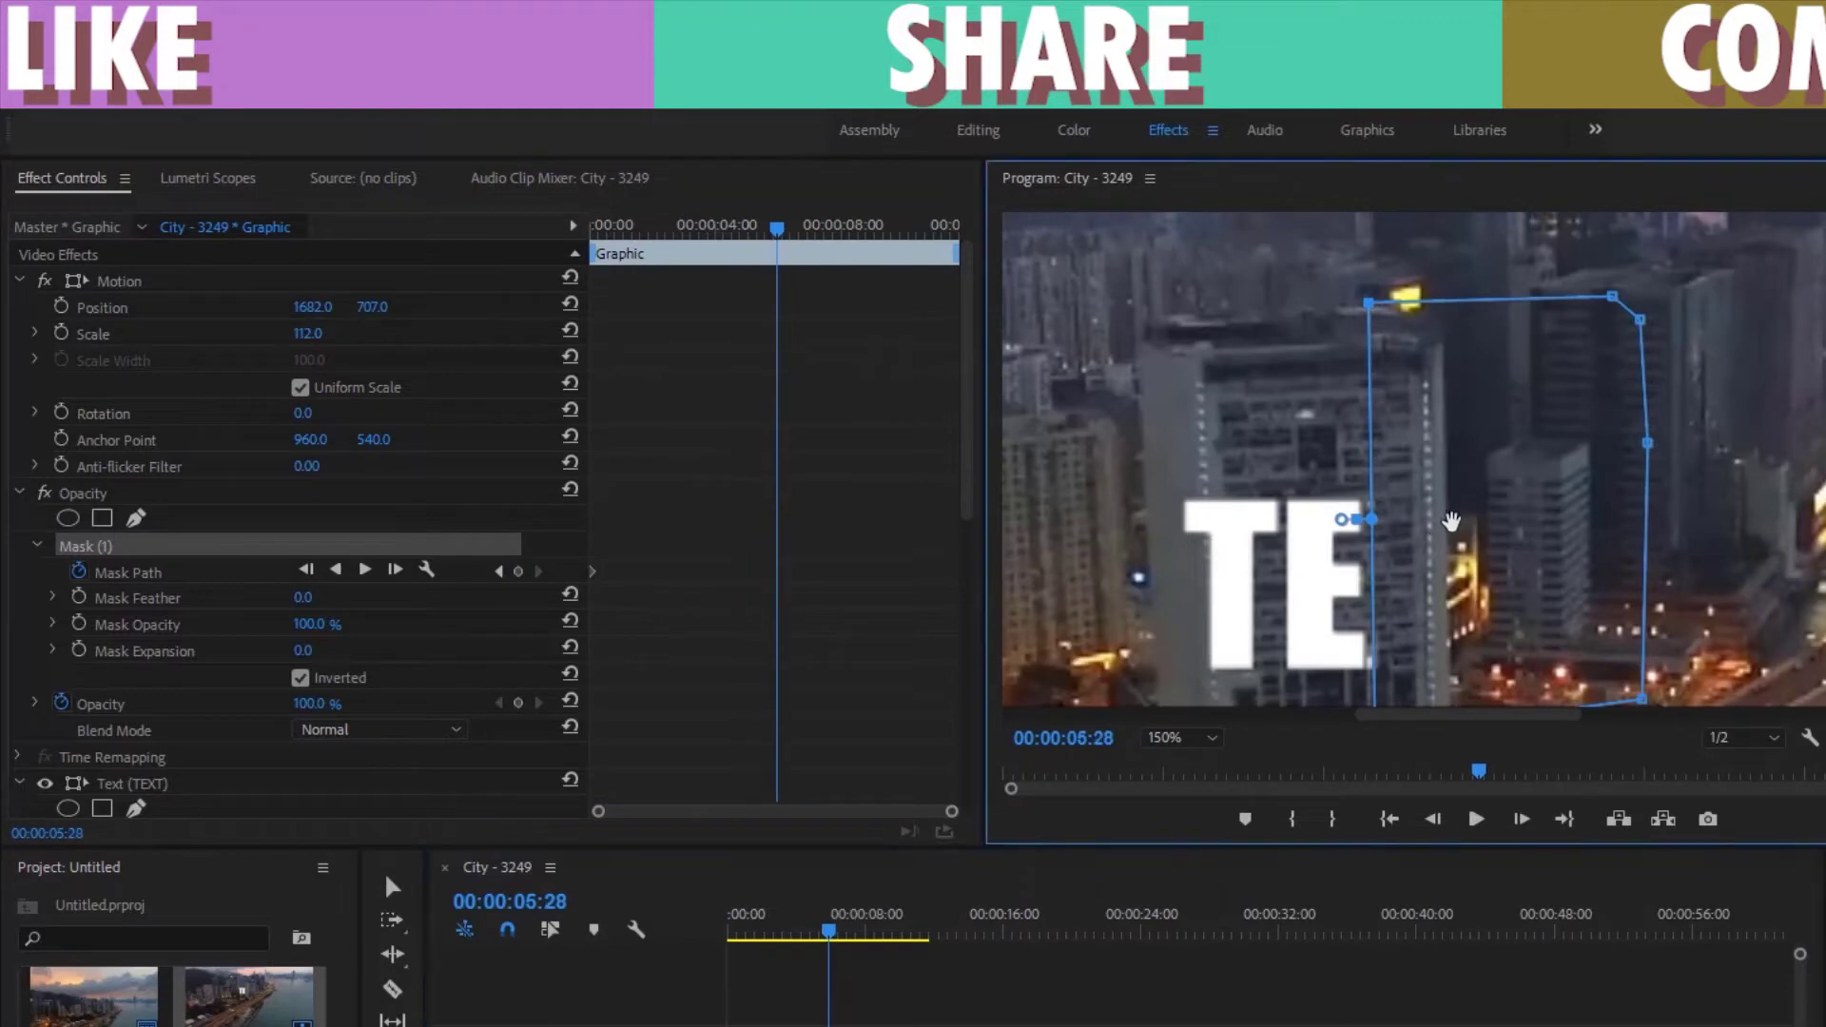
left_click_drag(1376, 537, 1324, 543)
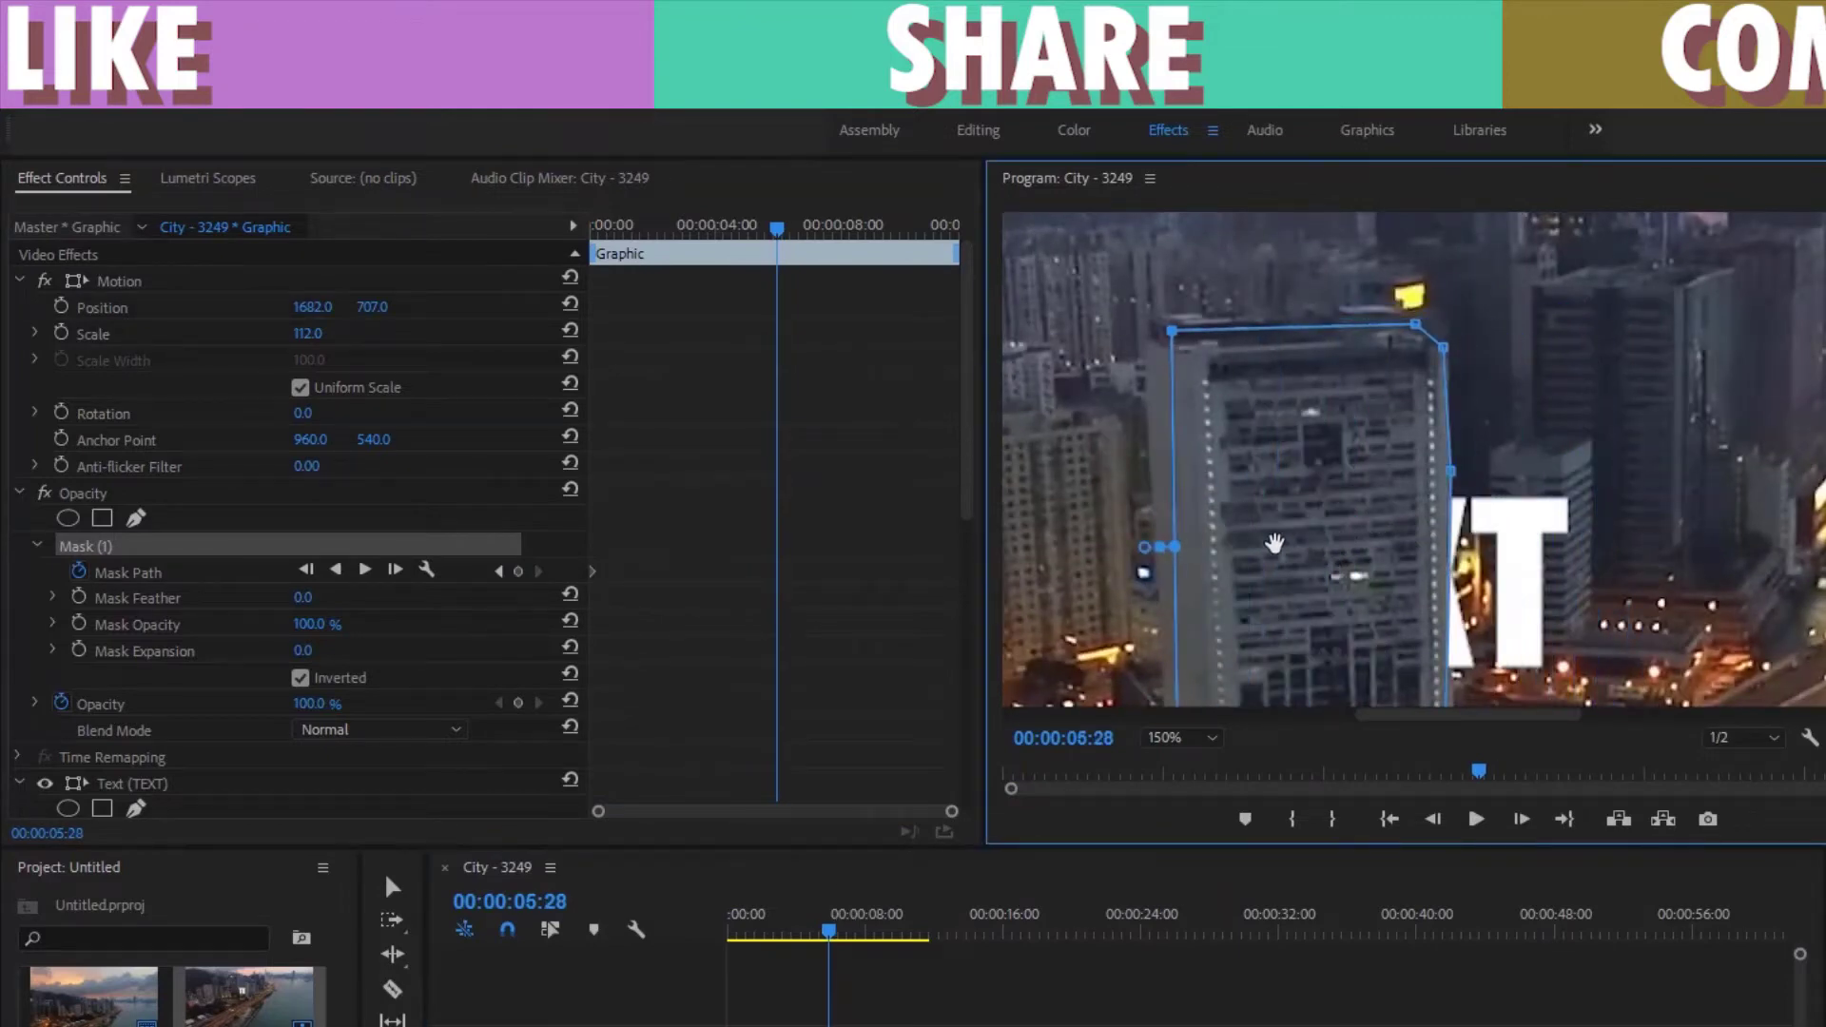
left_click(951, 863)
key("space")
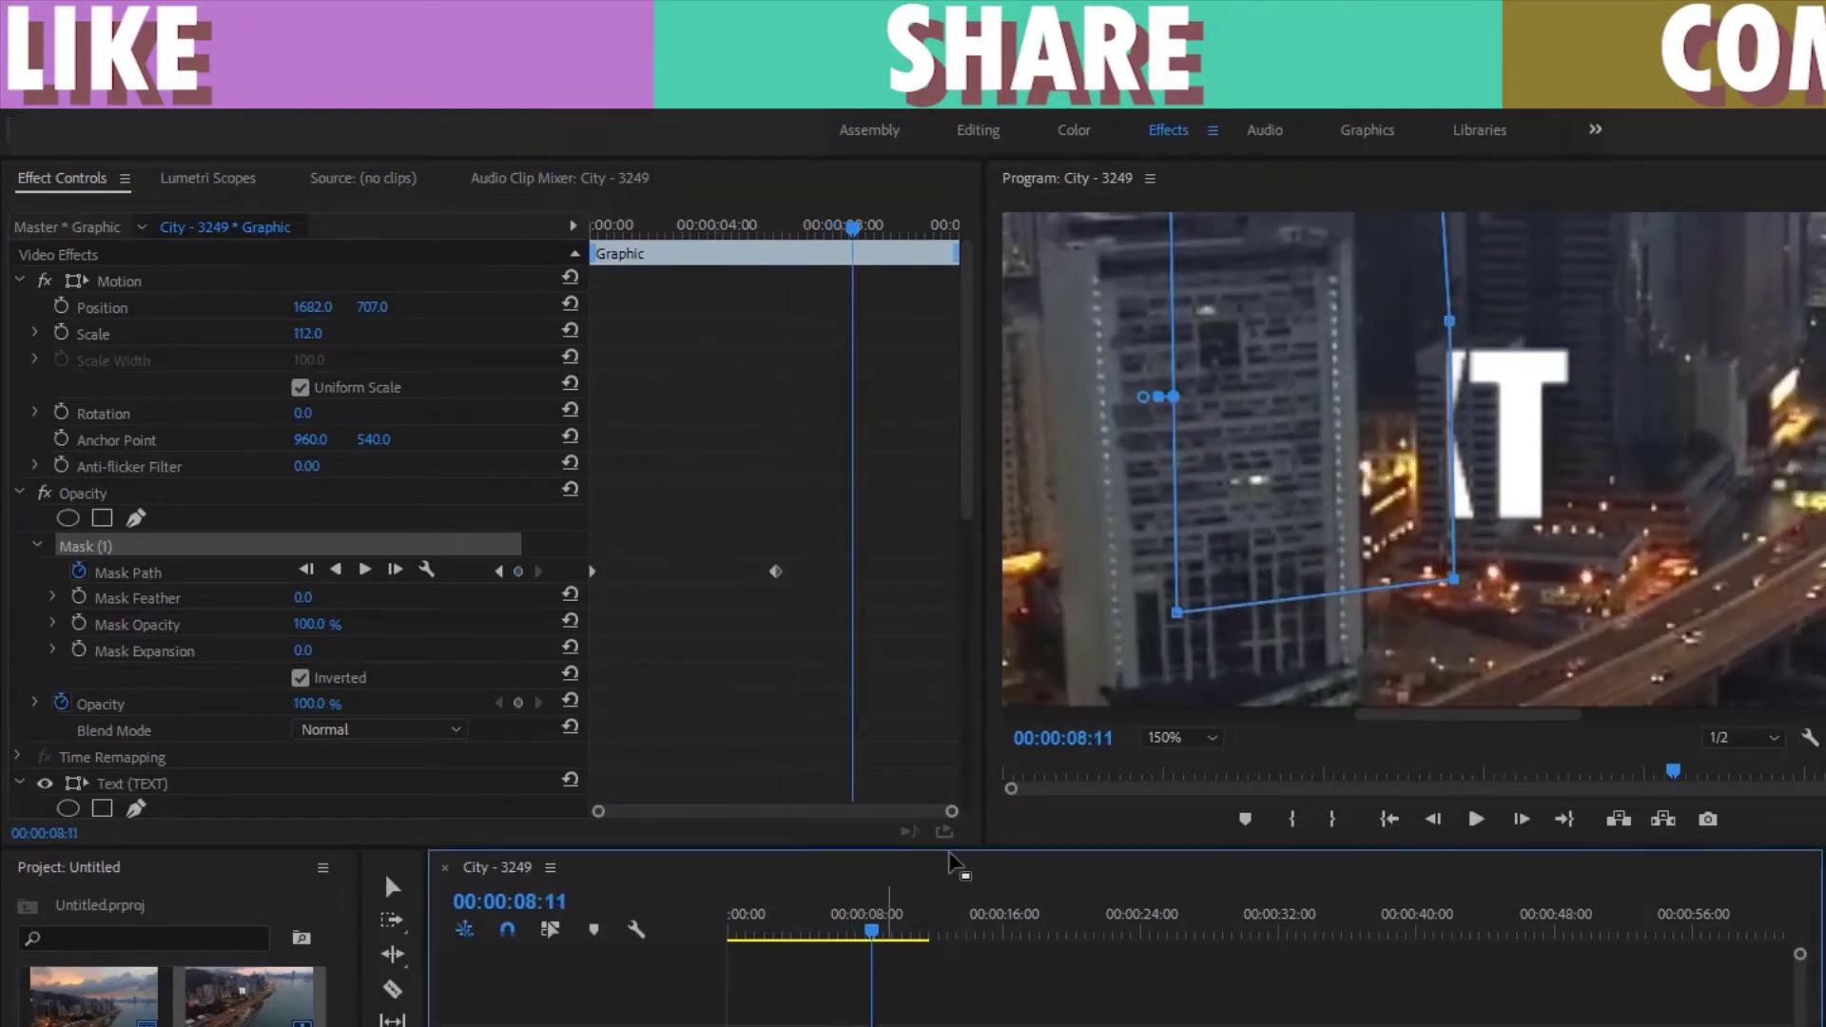
left_click_drag(1322, 515, 1227, 539)
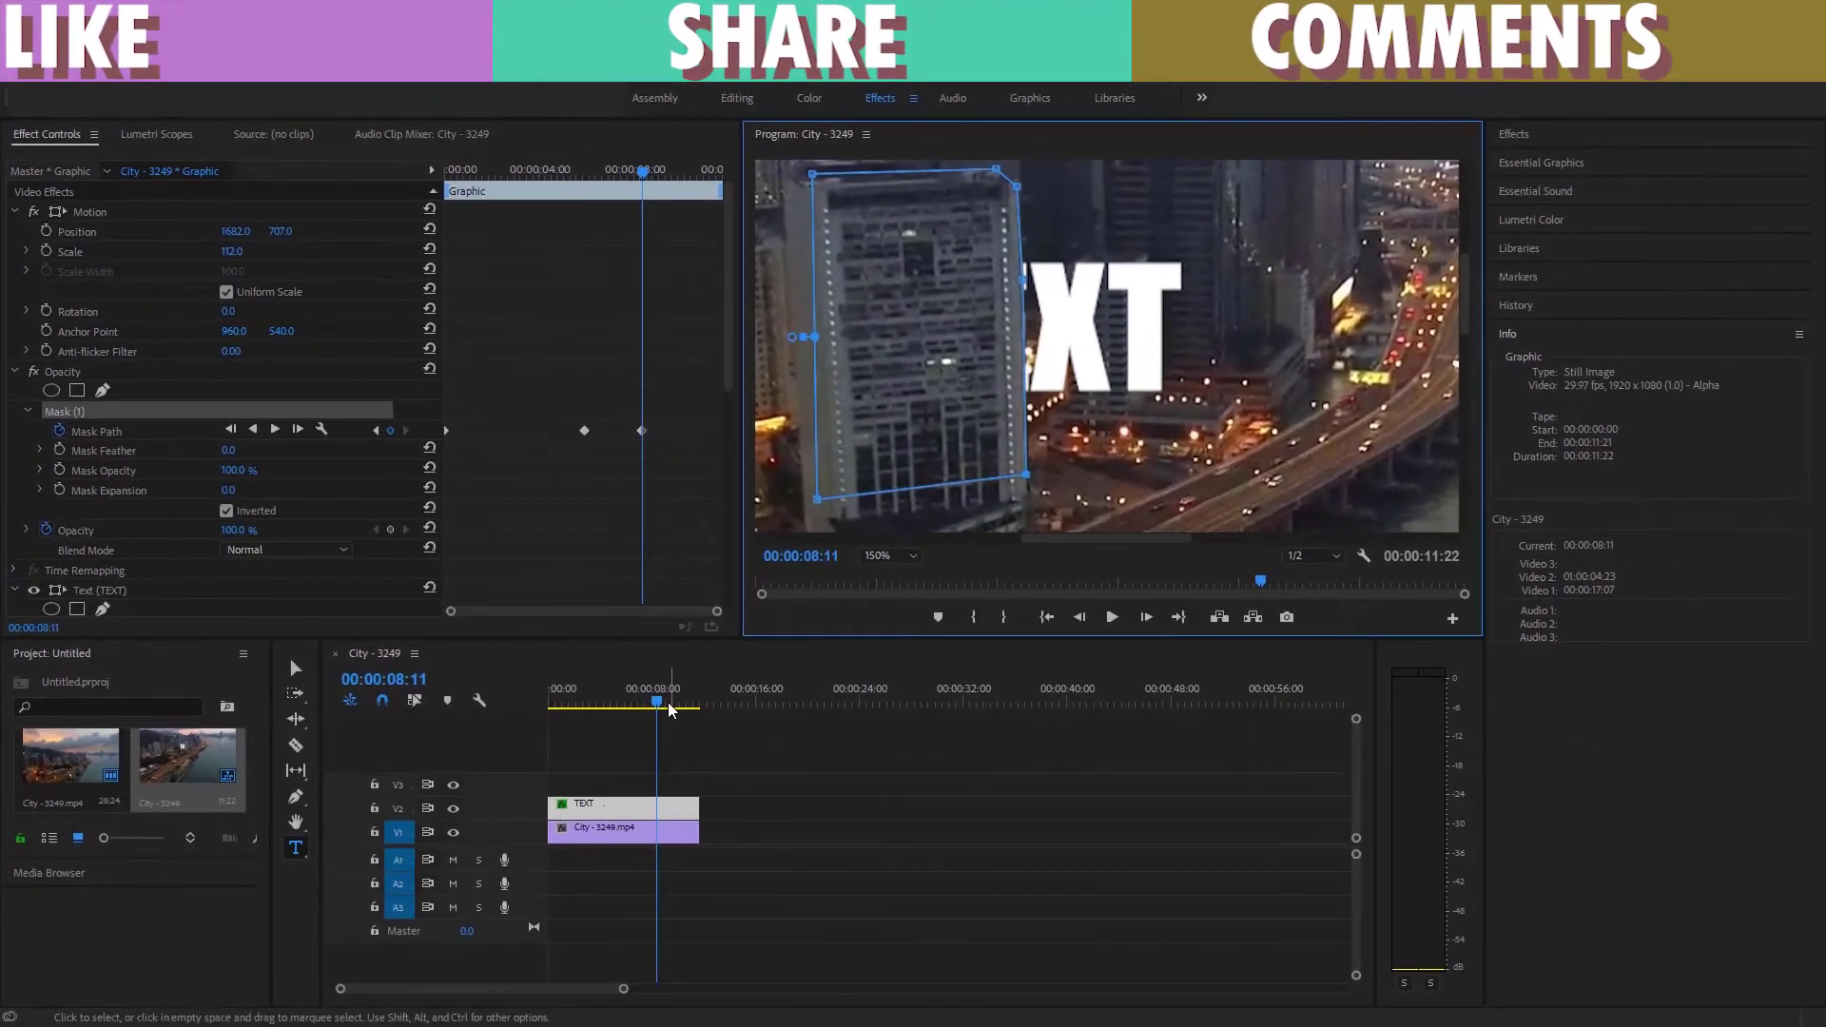
left_click_drag(670, 709, 702, 699)
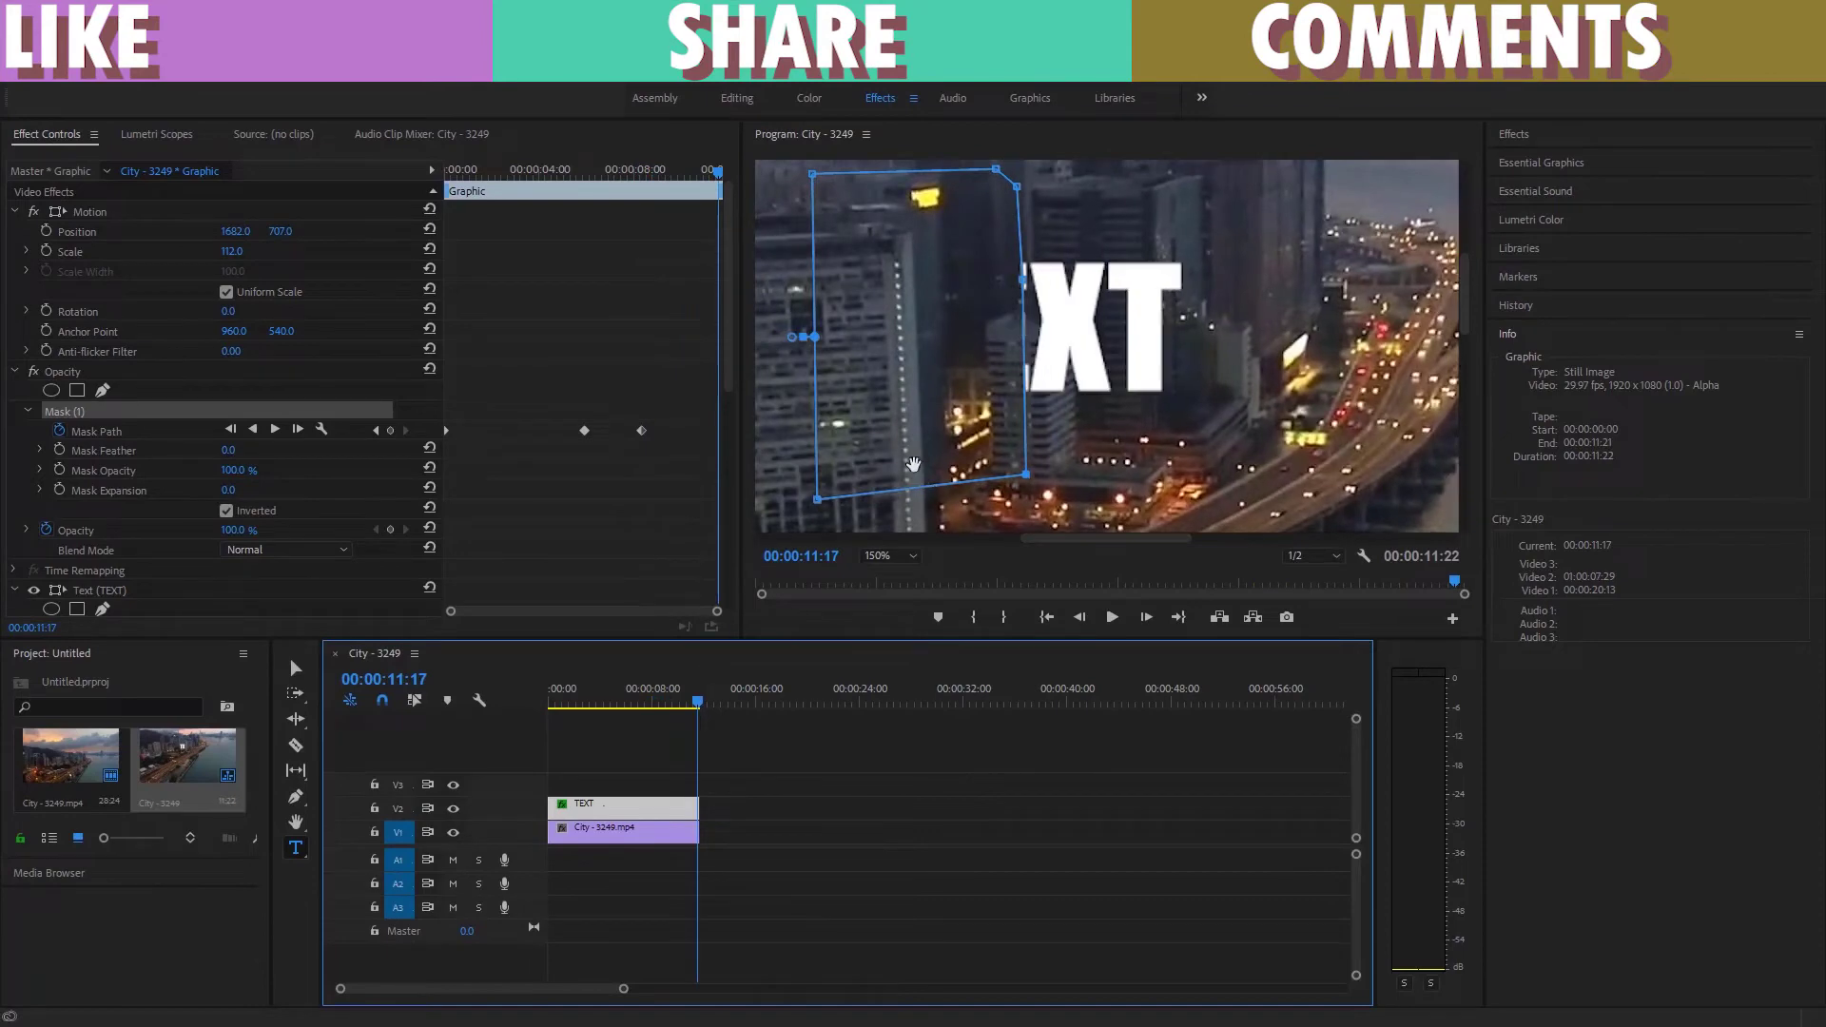
left_click_drag(918, 453, 843, 493)
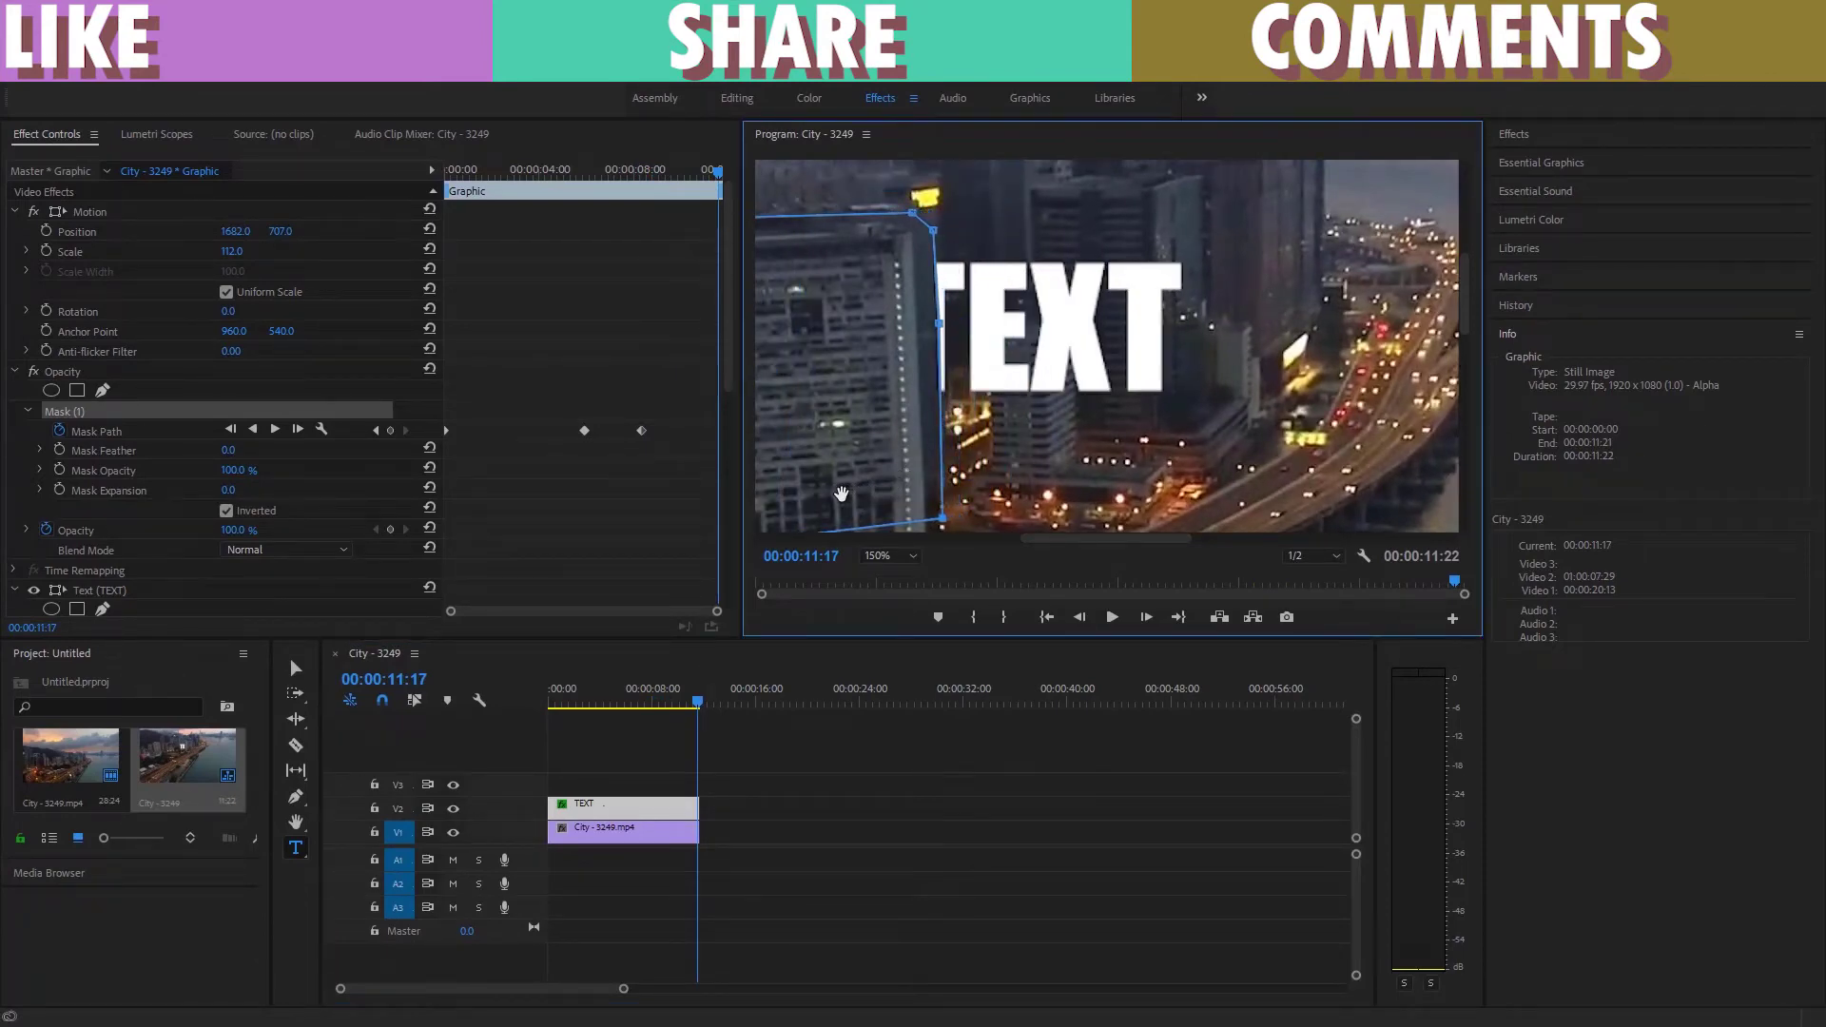
left_click(1002, 842)
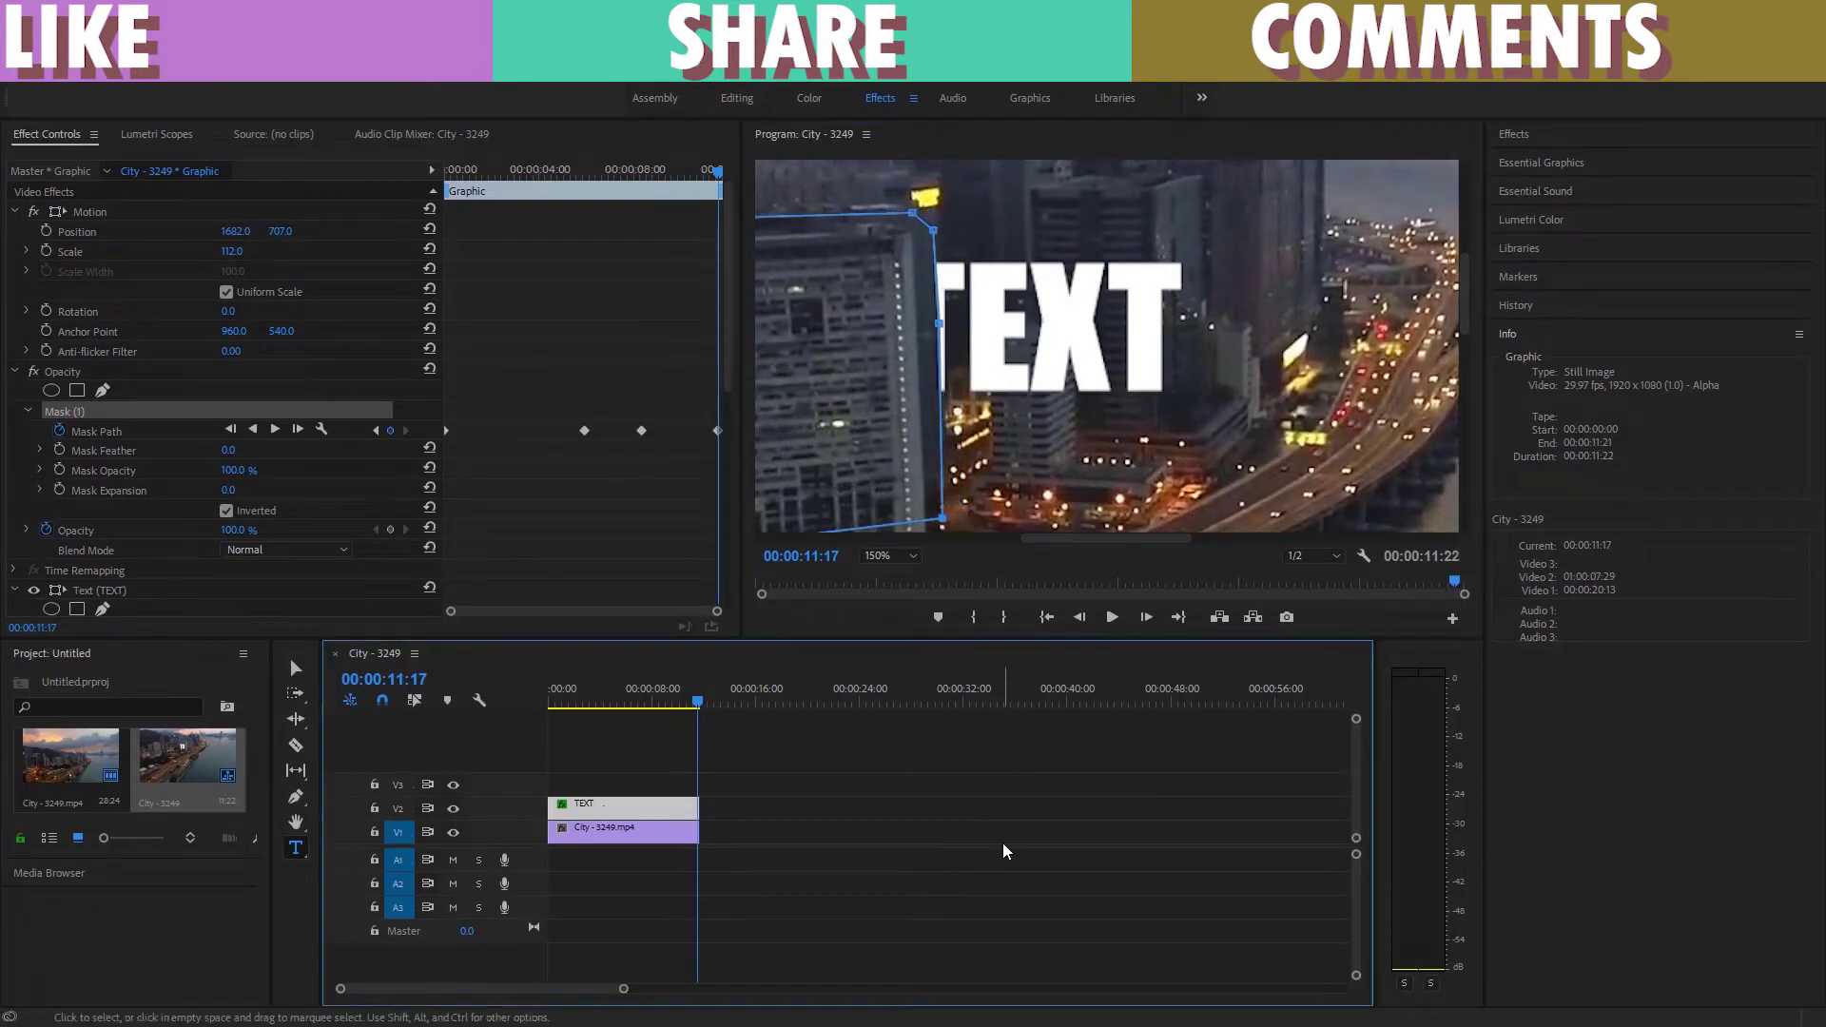
- Delete the title's Mask (1) and slide the title left to position 1358, 607
left_click(889, 555)
left_click(880, 575)
mouse_move(550, 709)
left_mouse_down()
mouse_move(713, 665)
mouse_move(586, 678)
left_mouse_up()
left_click(623, 808)
left_click(97, 413)
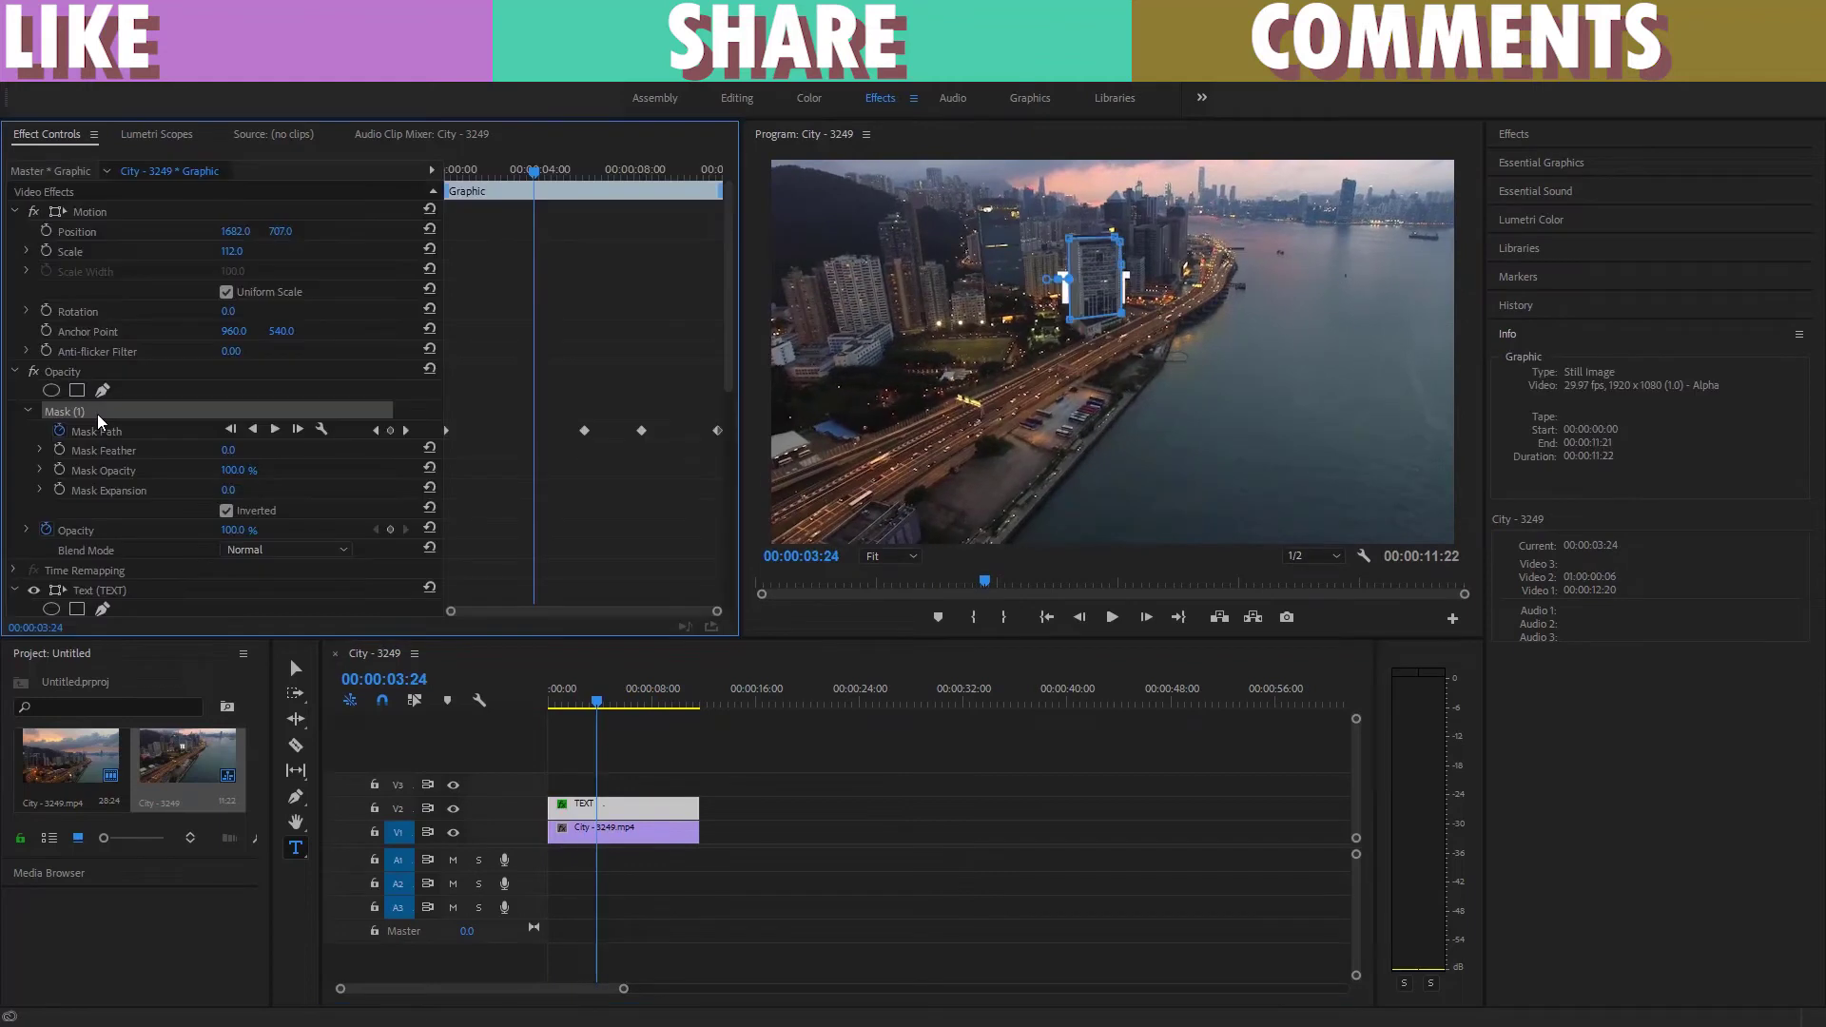
key("Delete")
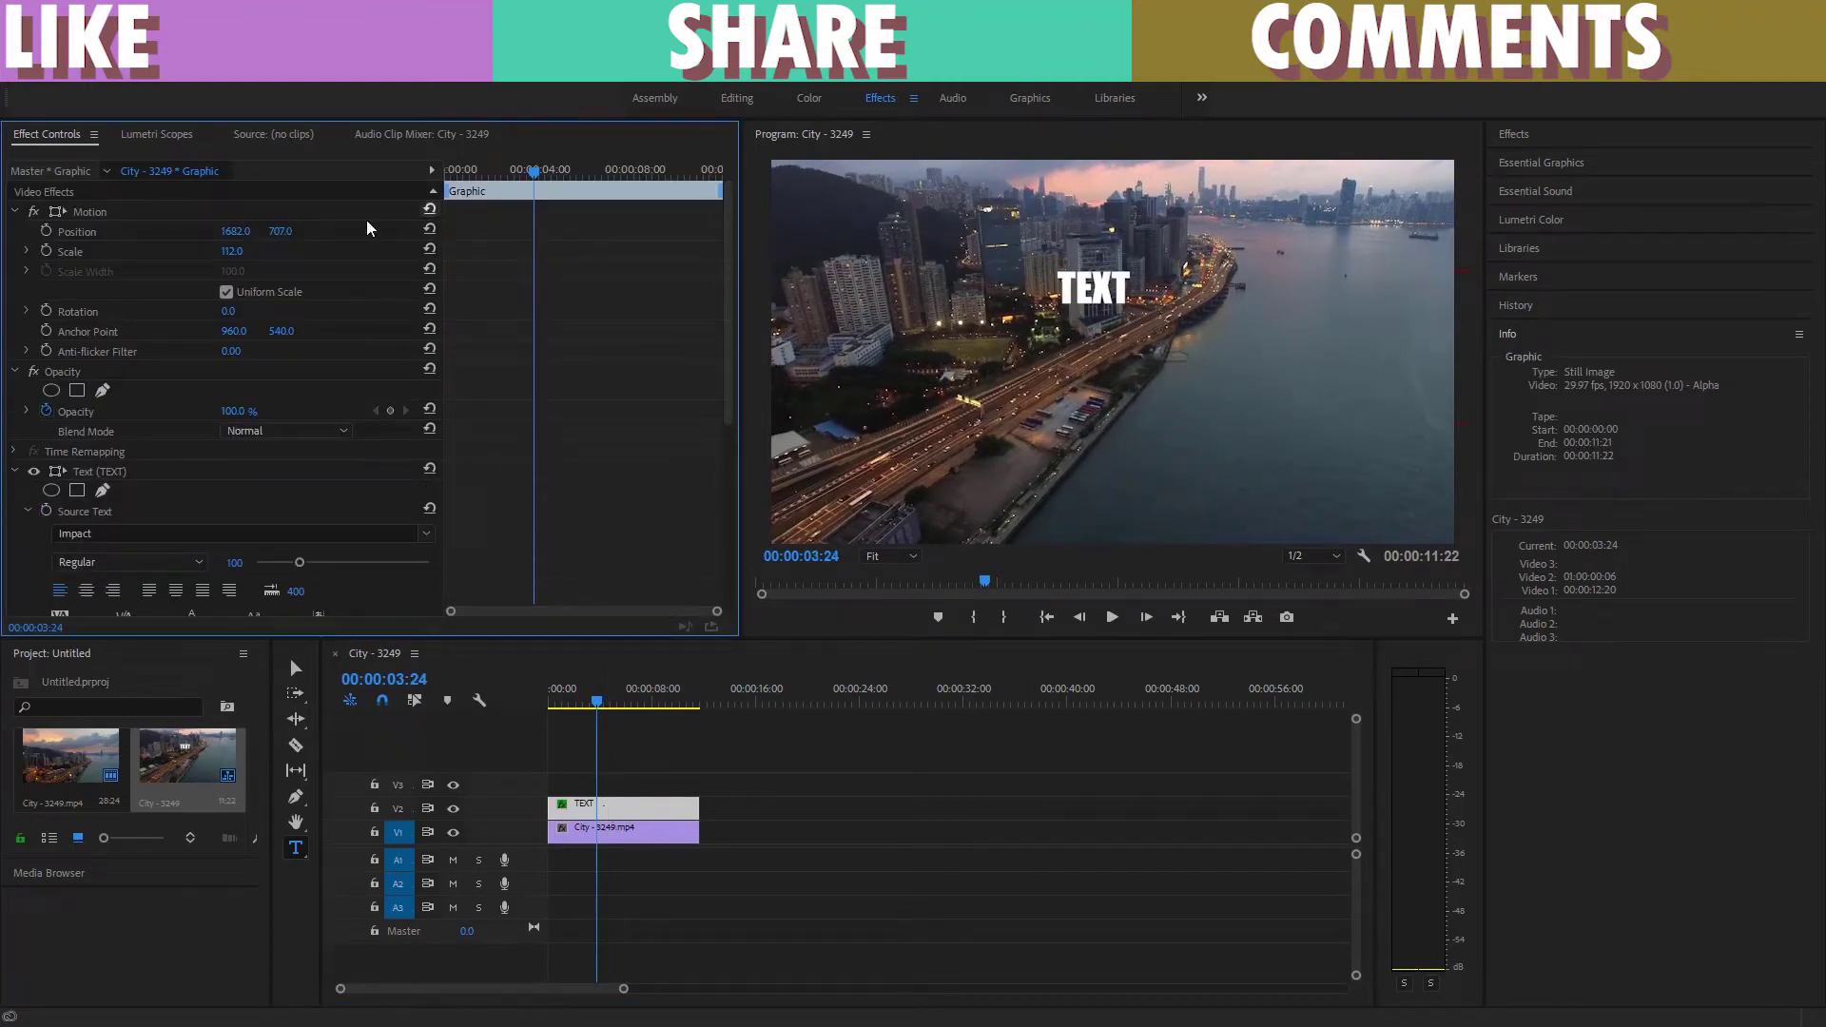
left_click_drag(235, 231, 173, 231)
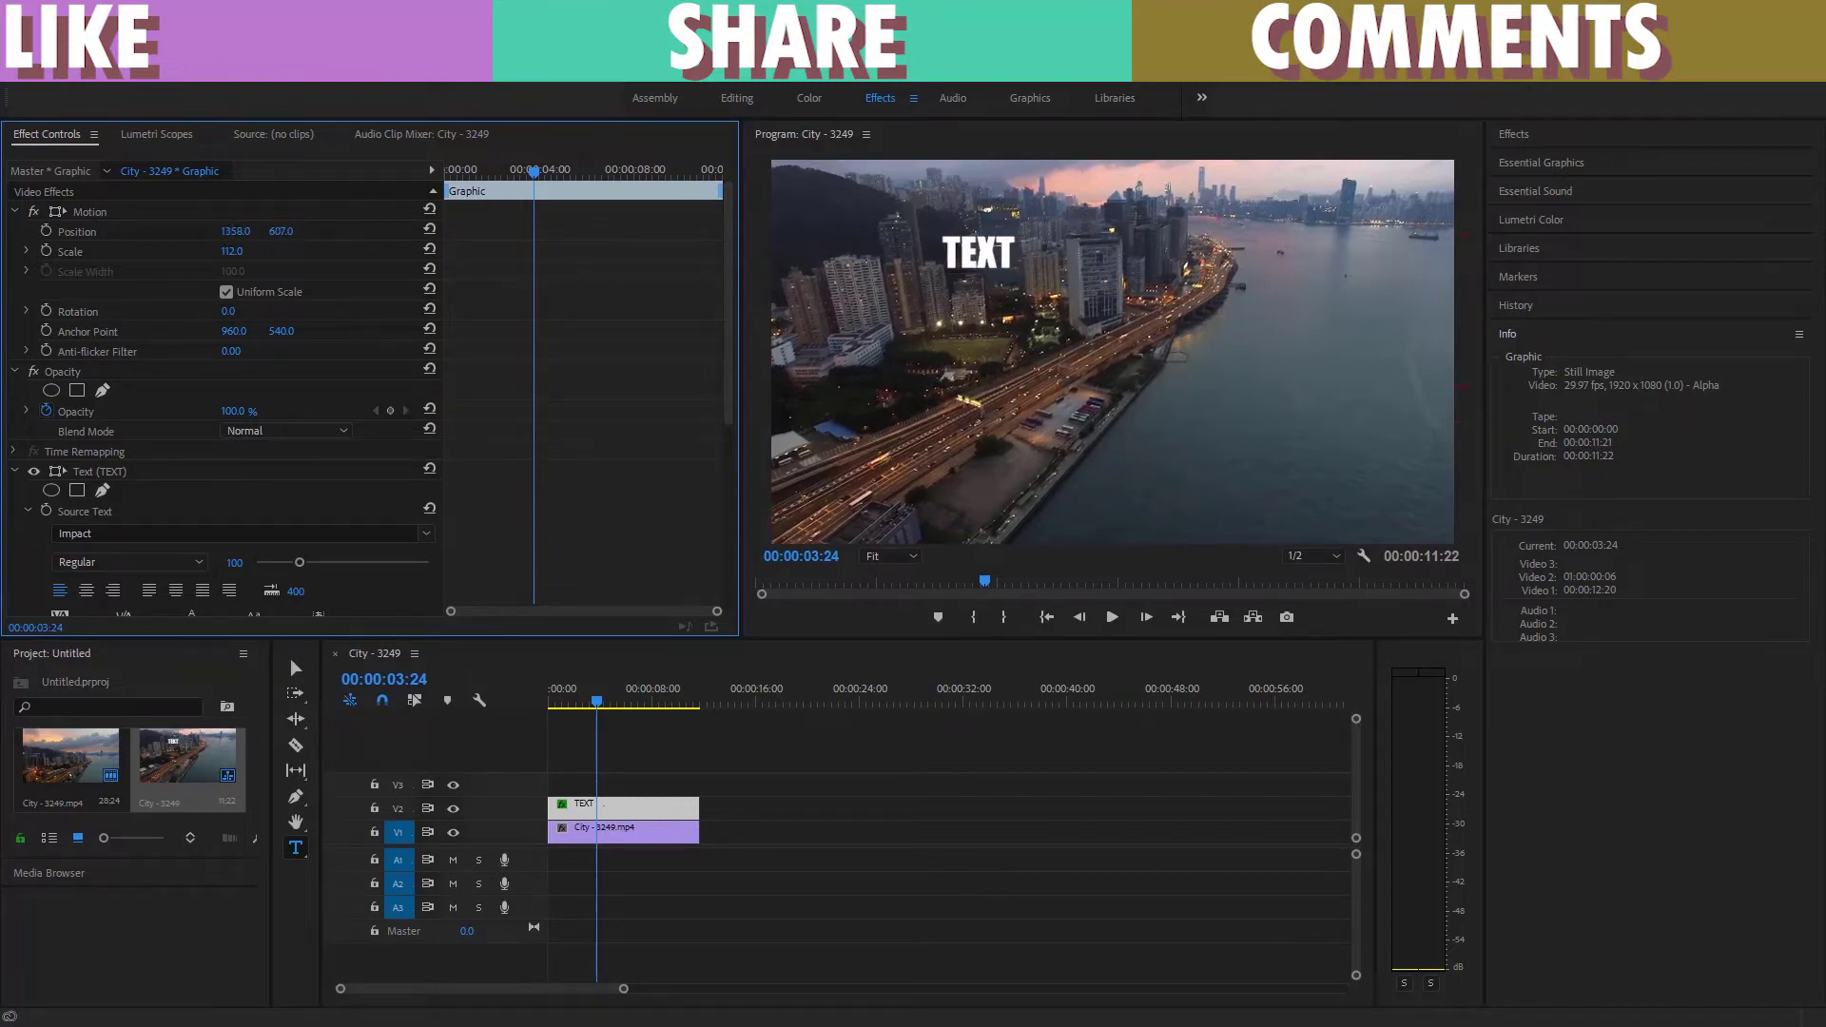
- Draw a new four-corner pen mask around the building at 150% preview magnification
left_click(105, 396)
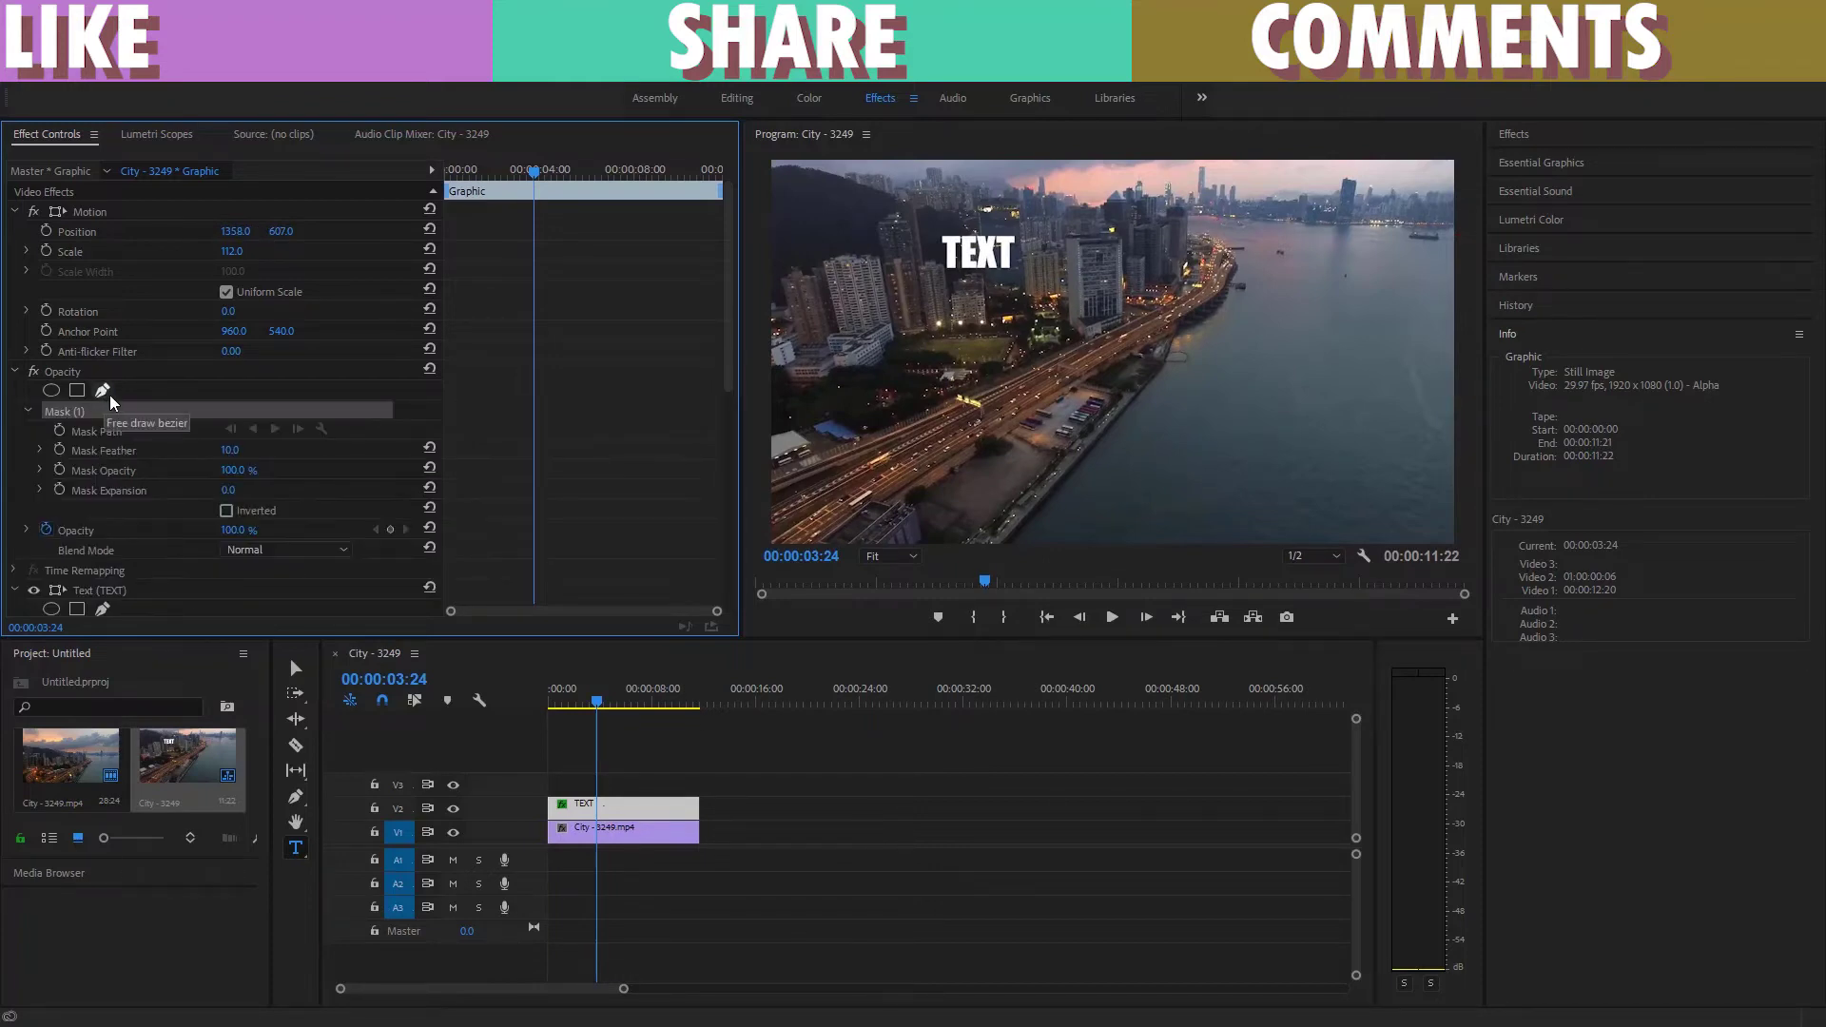
left_click(903, 558)
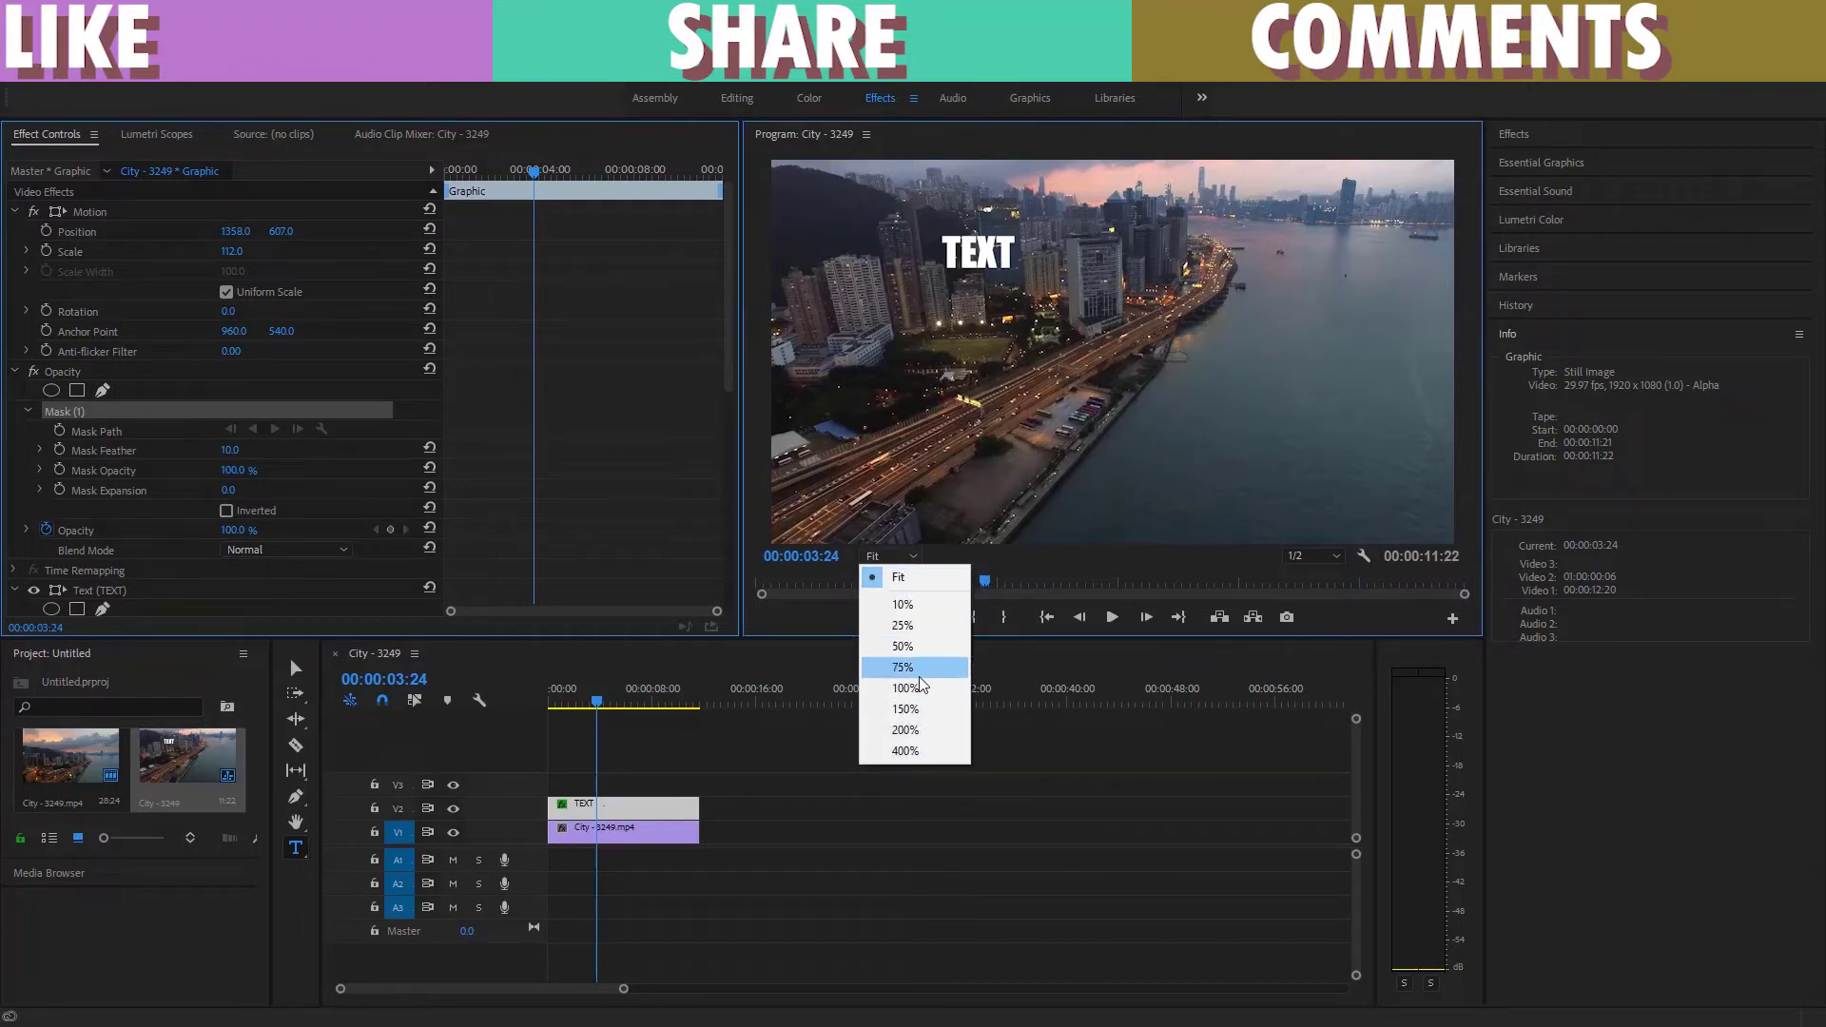
left_click(921, 708)
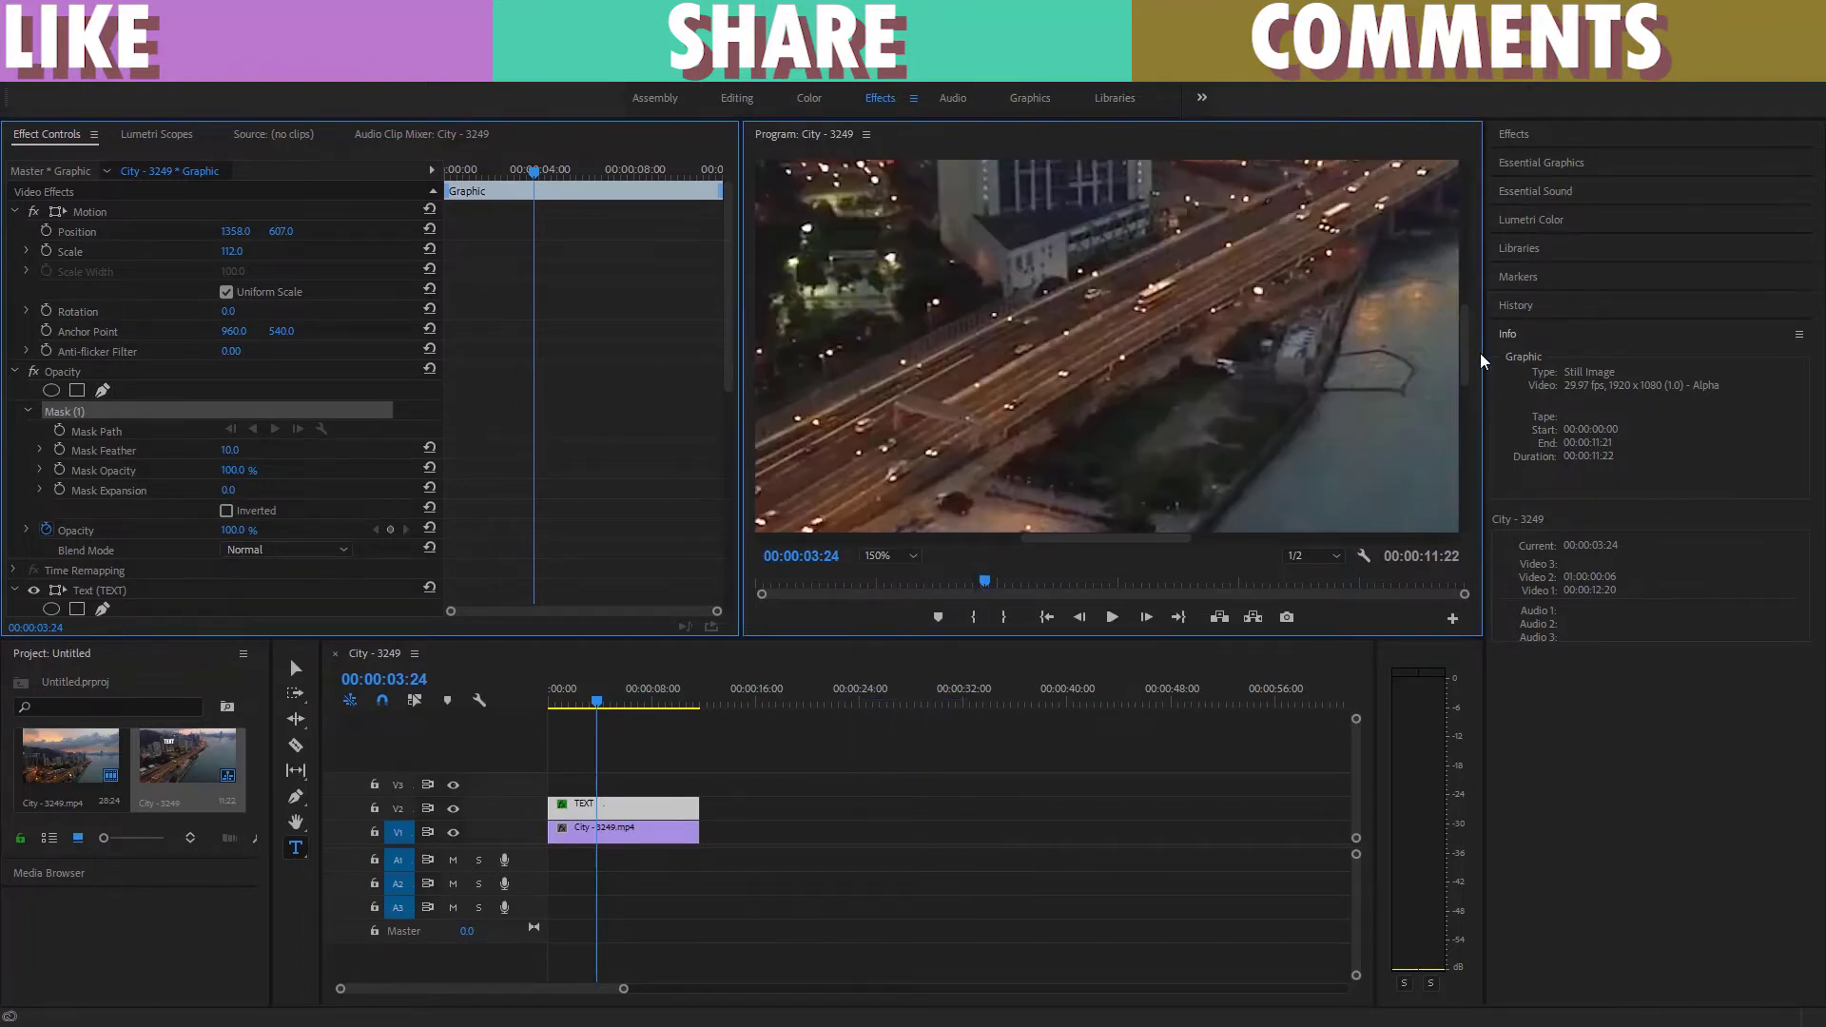
scroll(1450, 217, "up", 5)
left_click_drag(1091, 539, 932, 530)
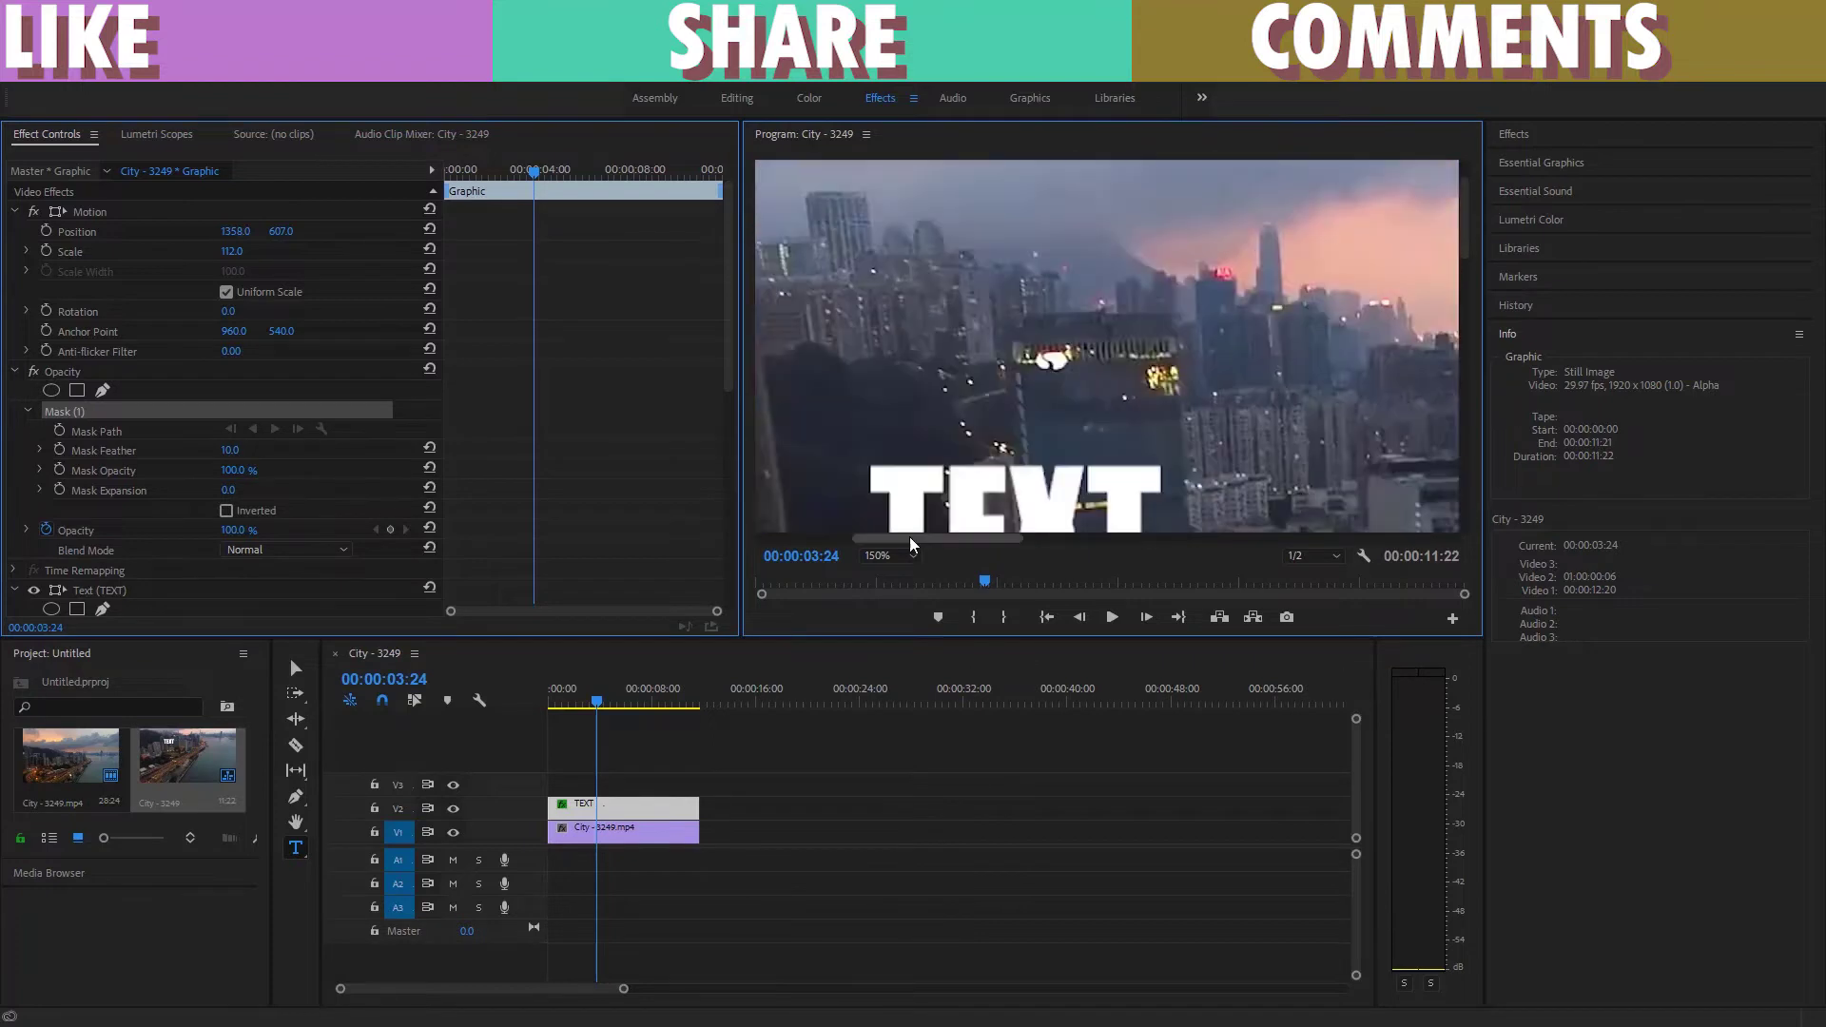
scroll(1434, 268, "down", 3)
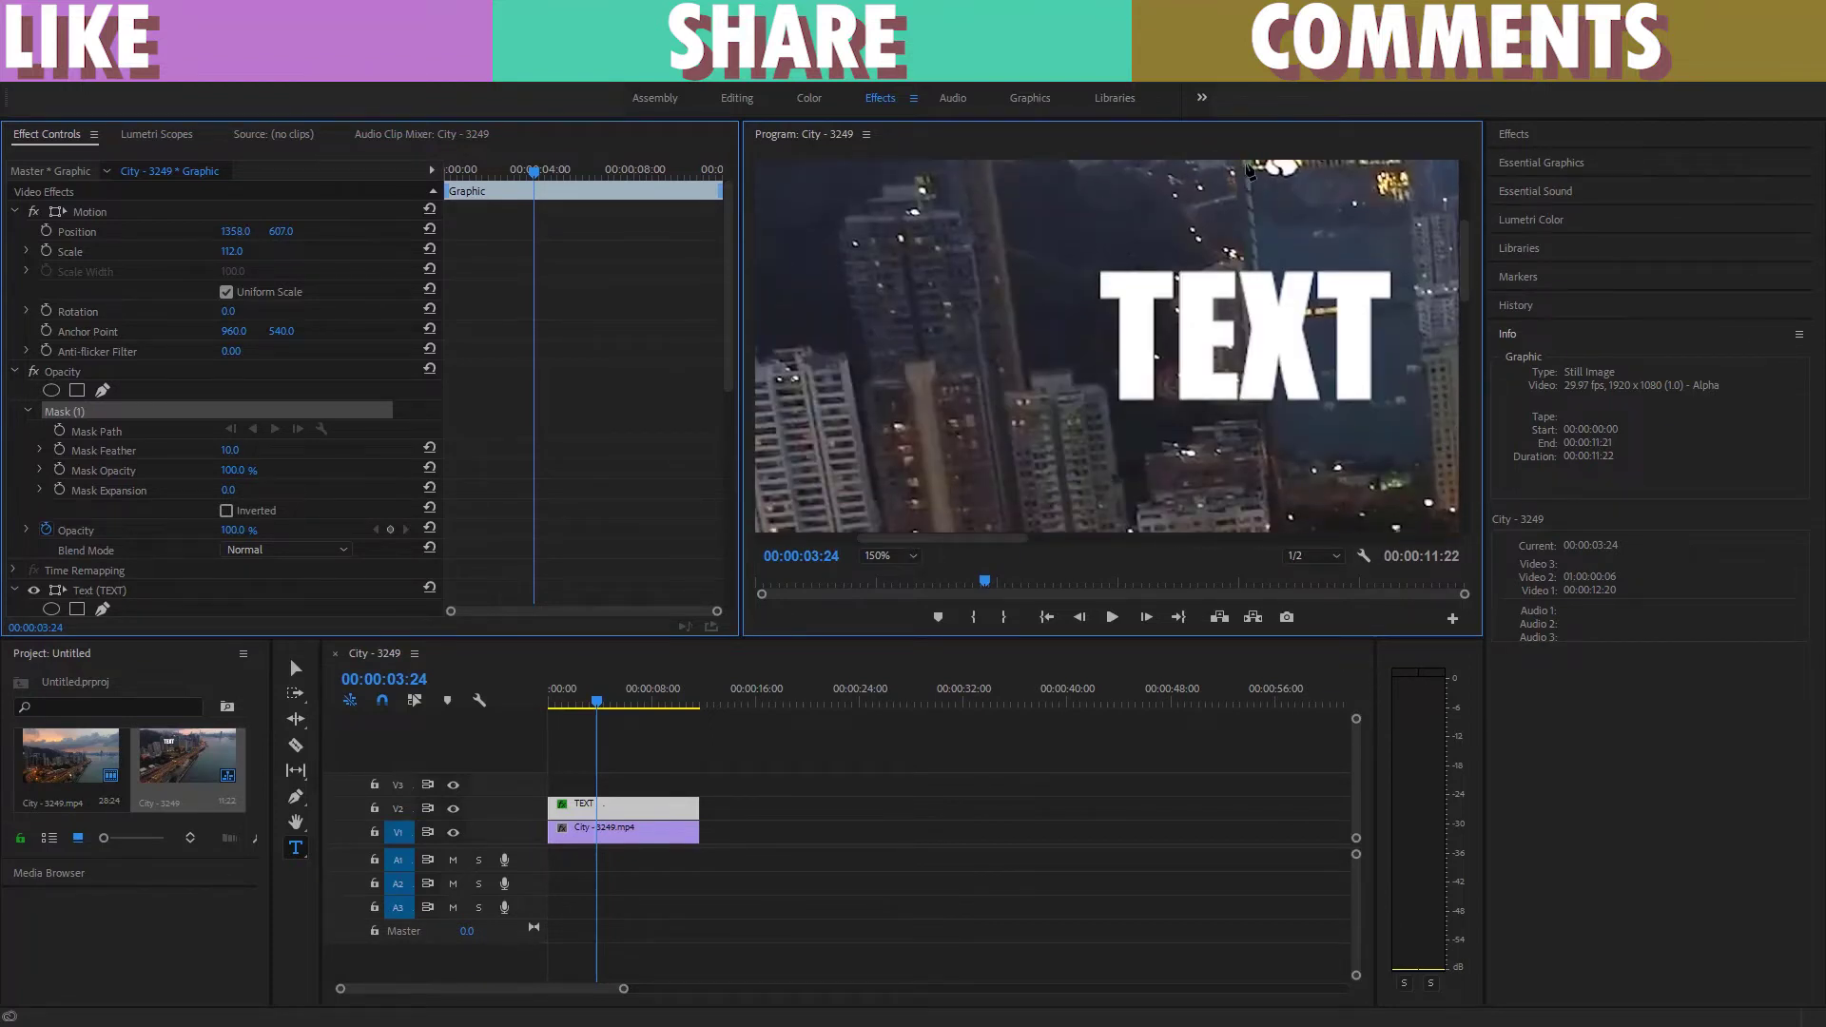
left_click(1403, 200)
left_click(1246, 164)
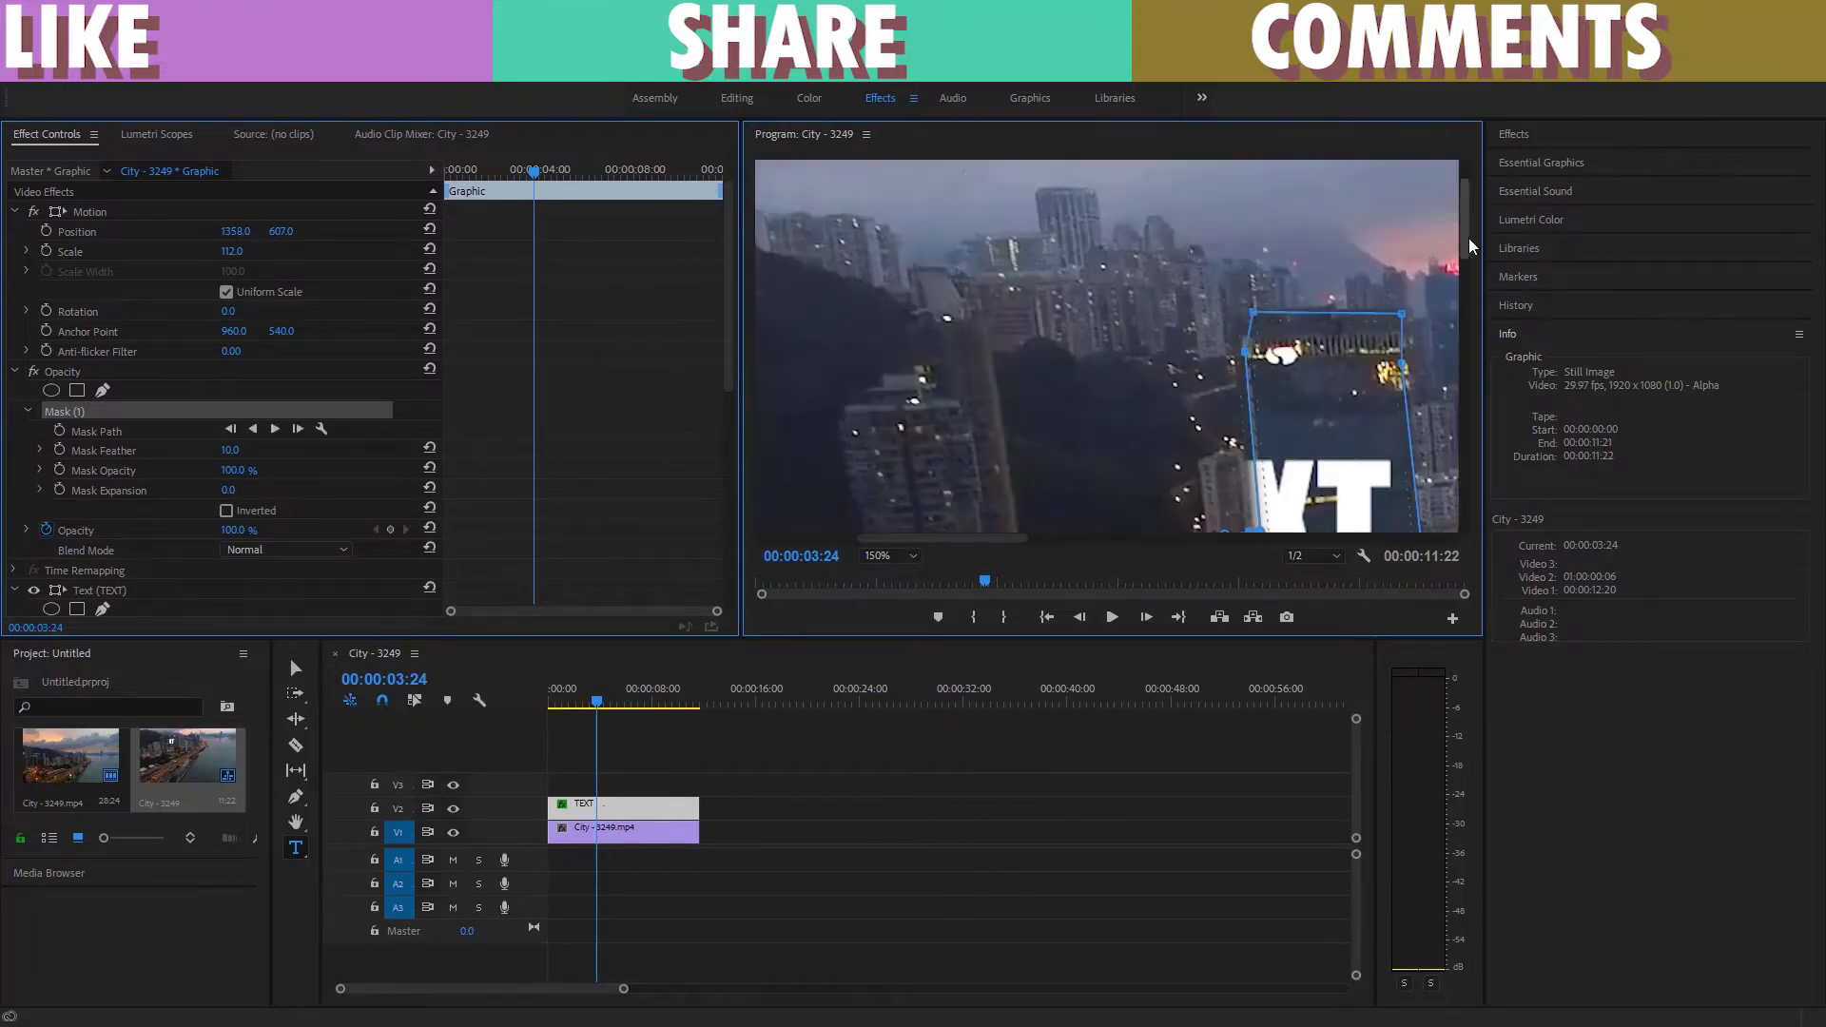
- Set Mask Feather to 0, refine the mask's left edge, and fit the preview
left_click_drag(242, 459, 204, 460)
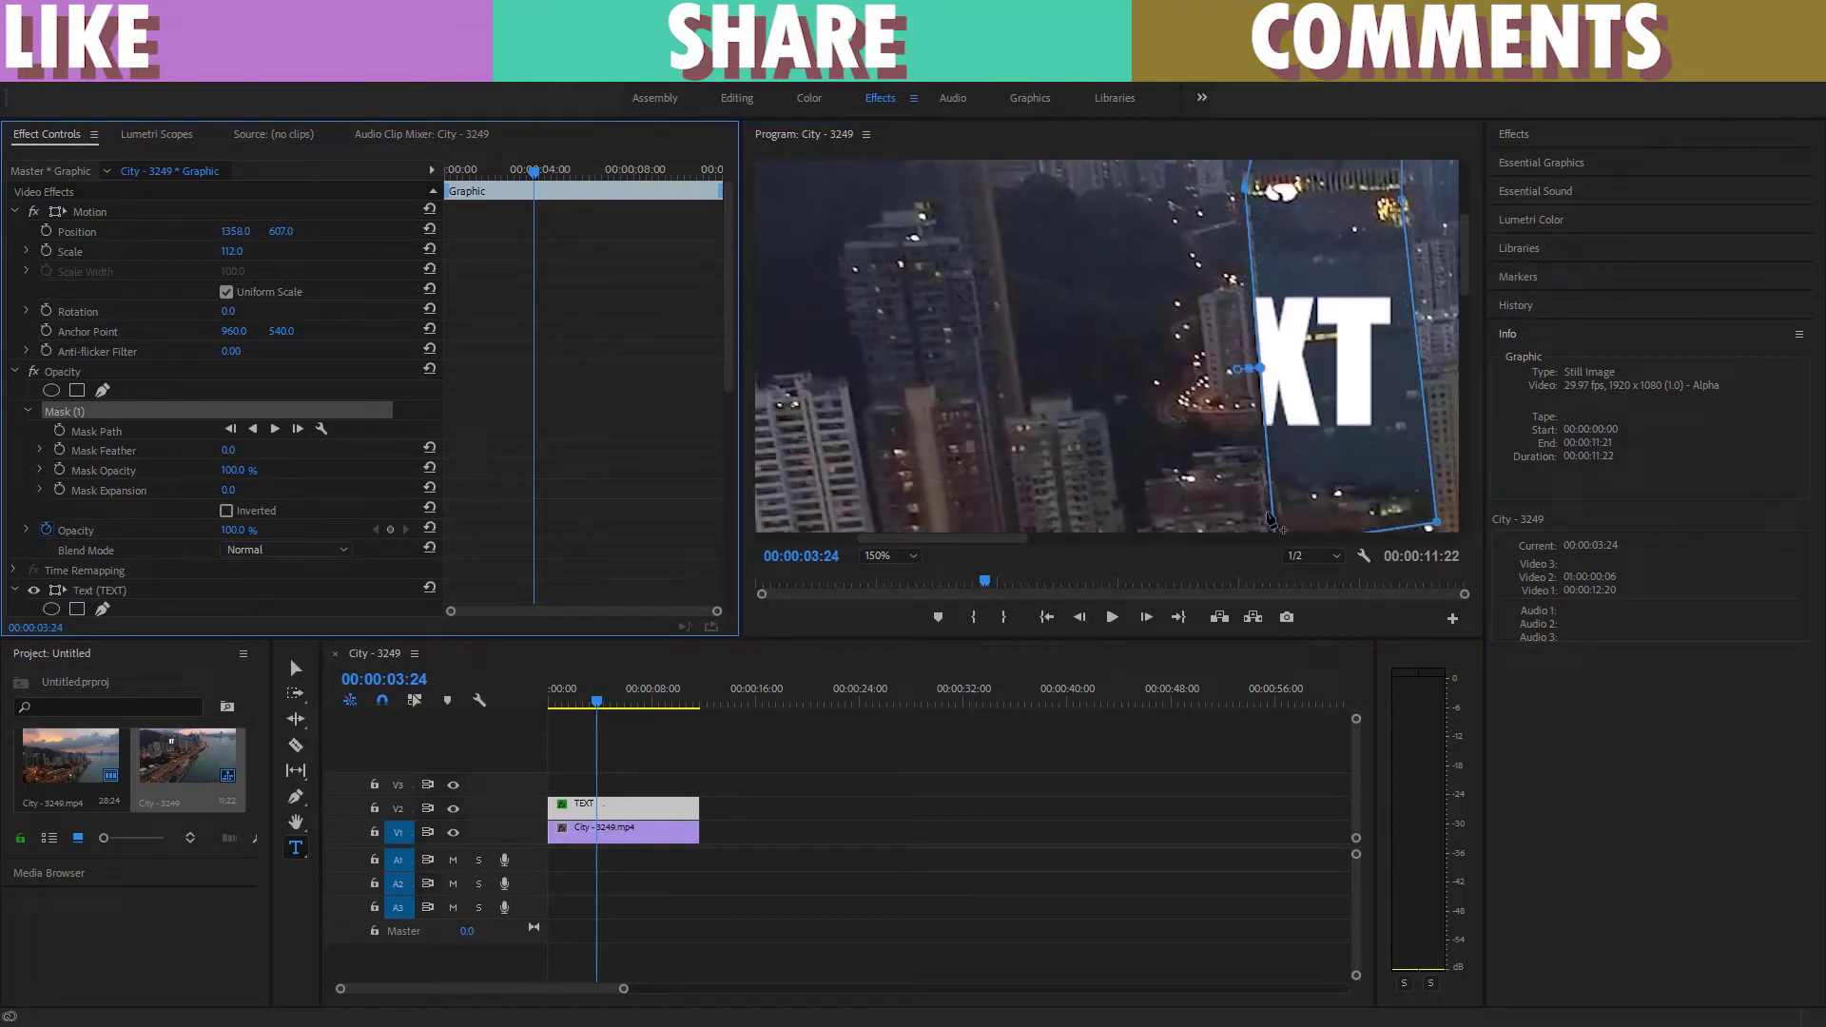
left_click_drag(1270, 518, 1265, 511)
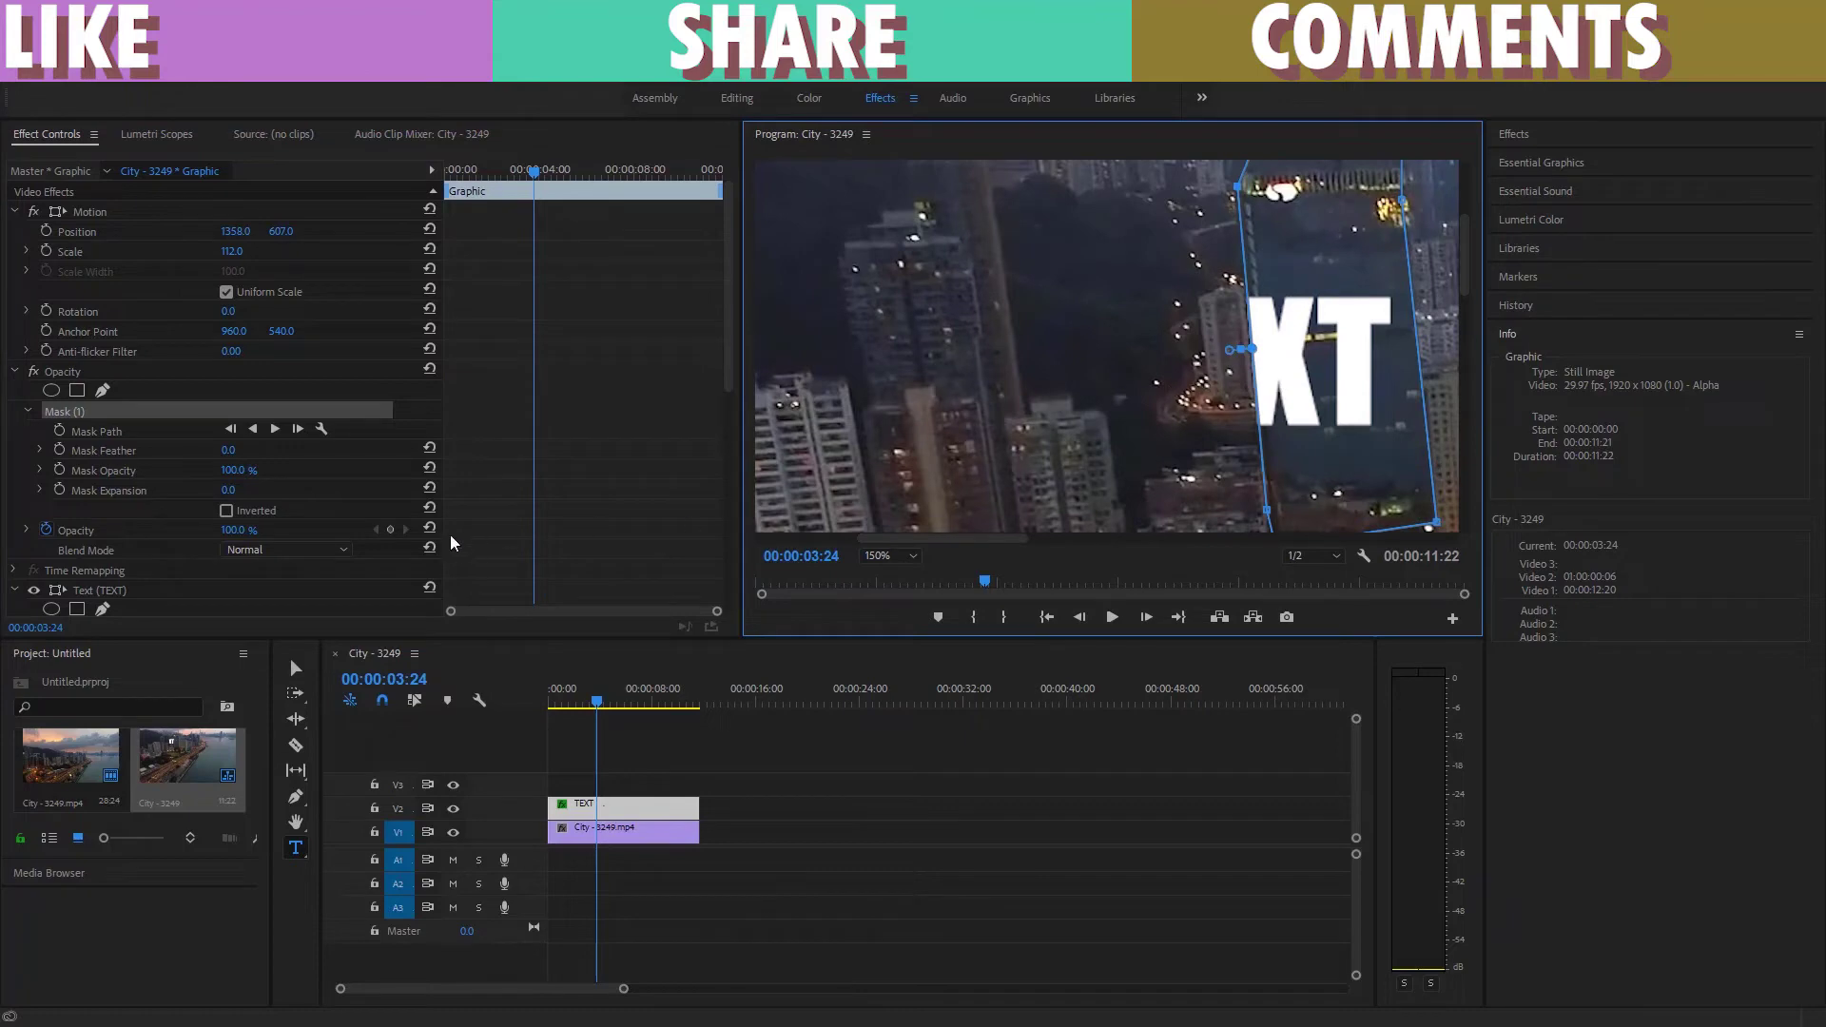
left_click(888, 556)
left_click(897, 572)
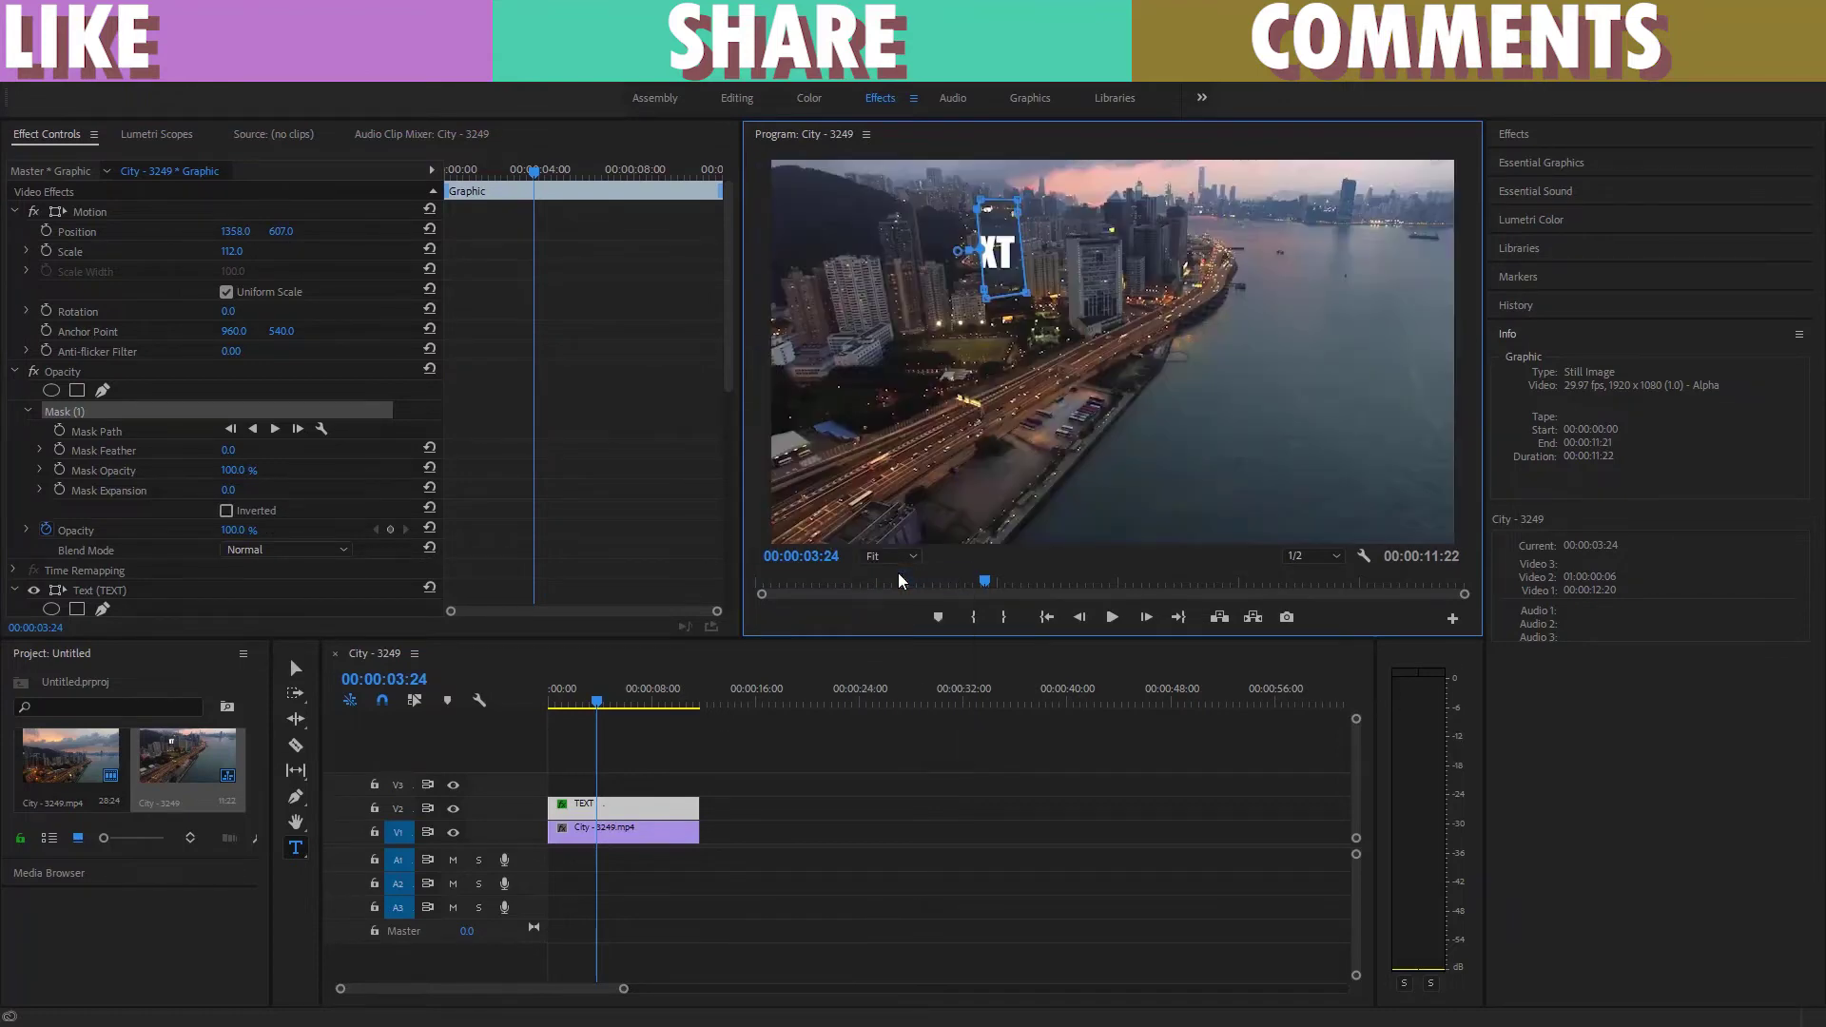
- Enable Mask Path keyframes at 0:00 with the preview at 50% magnification
left_click(789, 769)
mouse_move(596, 711)
left_mouse_down()
mouse_move(609, 698)
mouse_move(549, 698)
left_mouse_up()
left_click(618, 808)
left_click(517, 383)
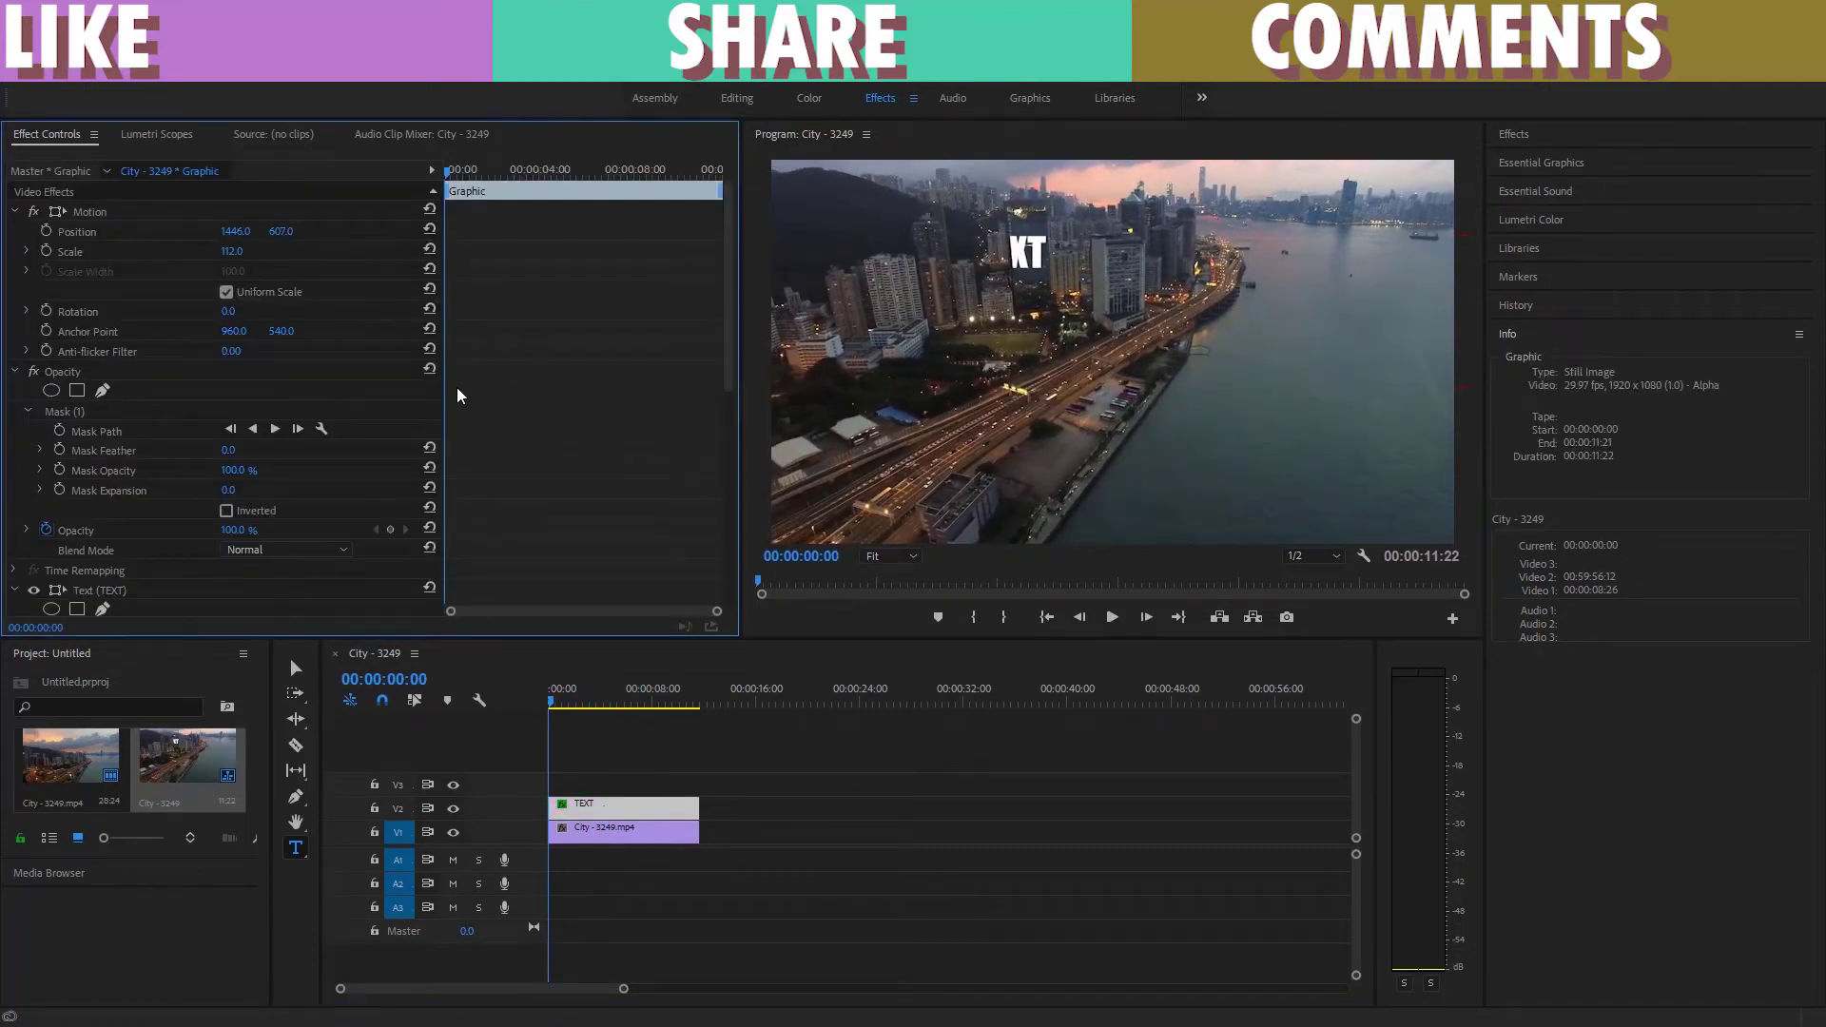
left_click(59, 430)
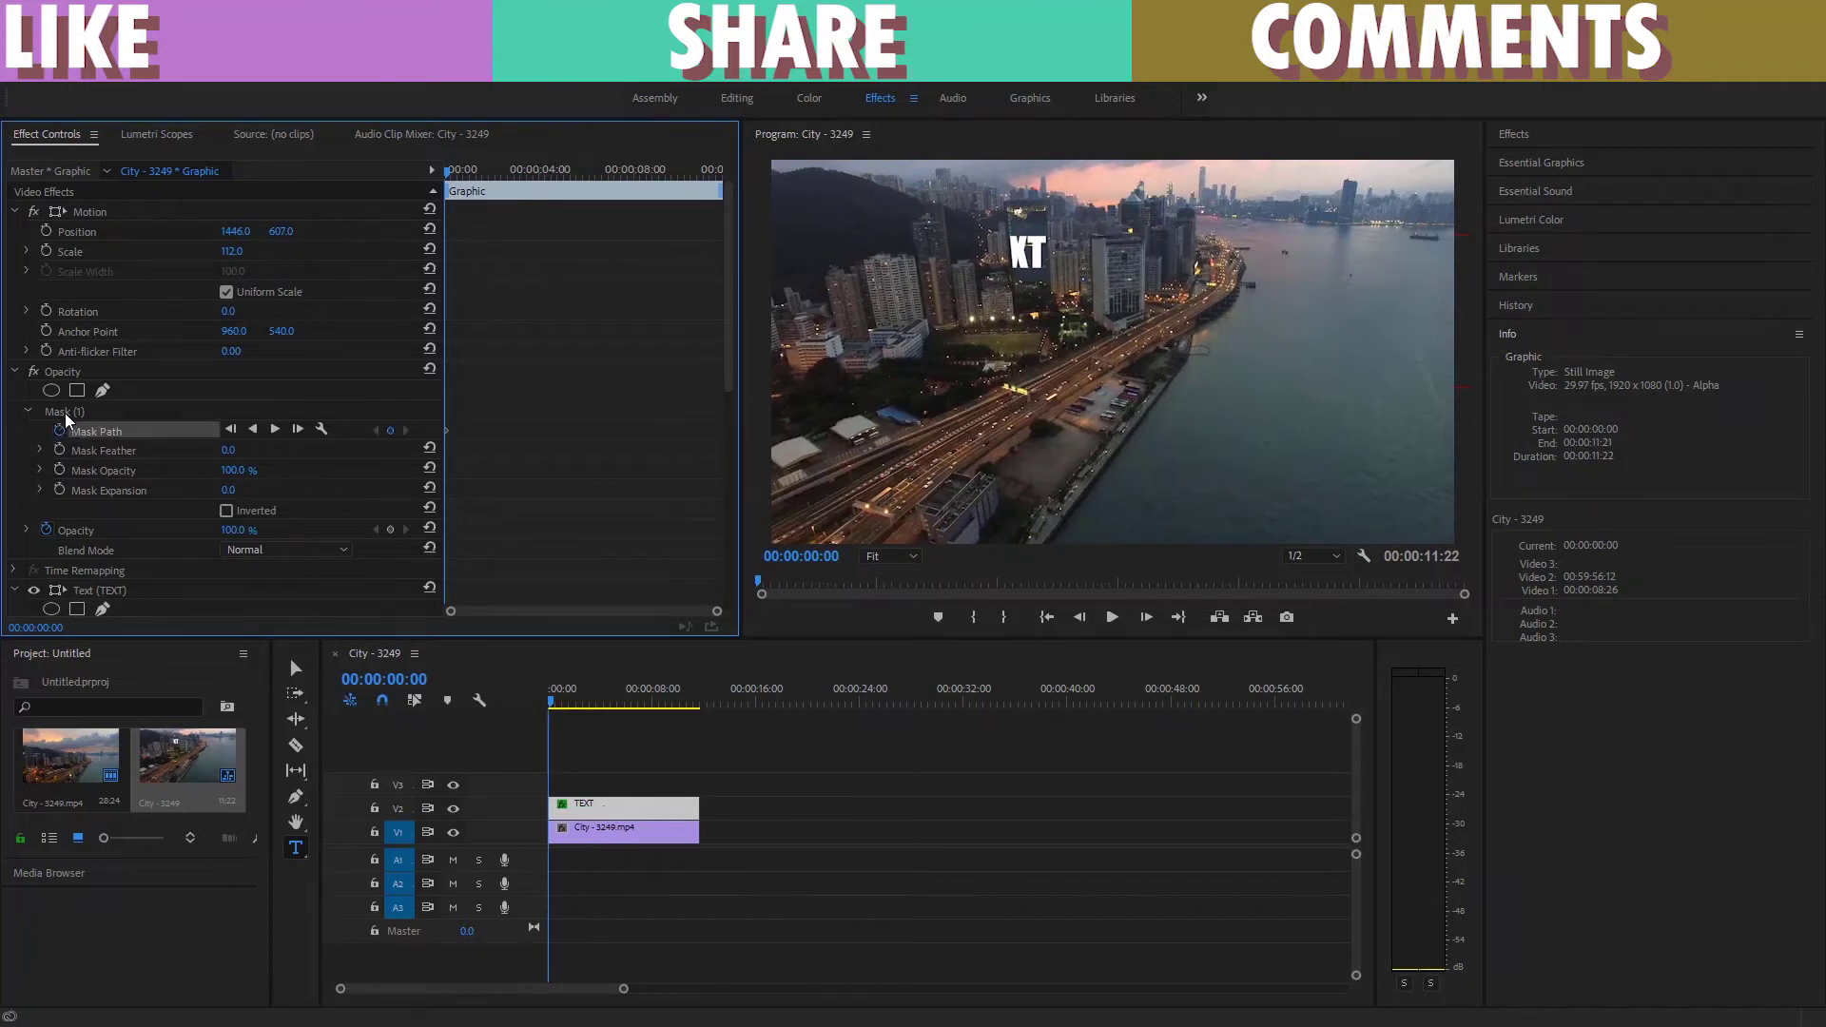
left_click(65, 410)
left_click(863, 559)
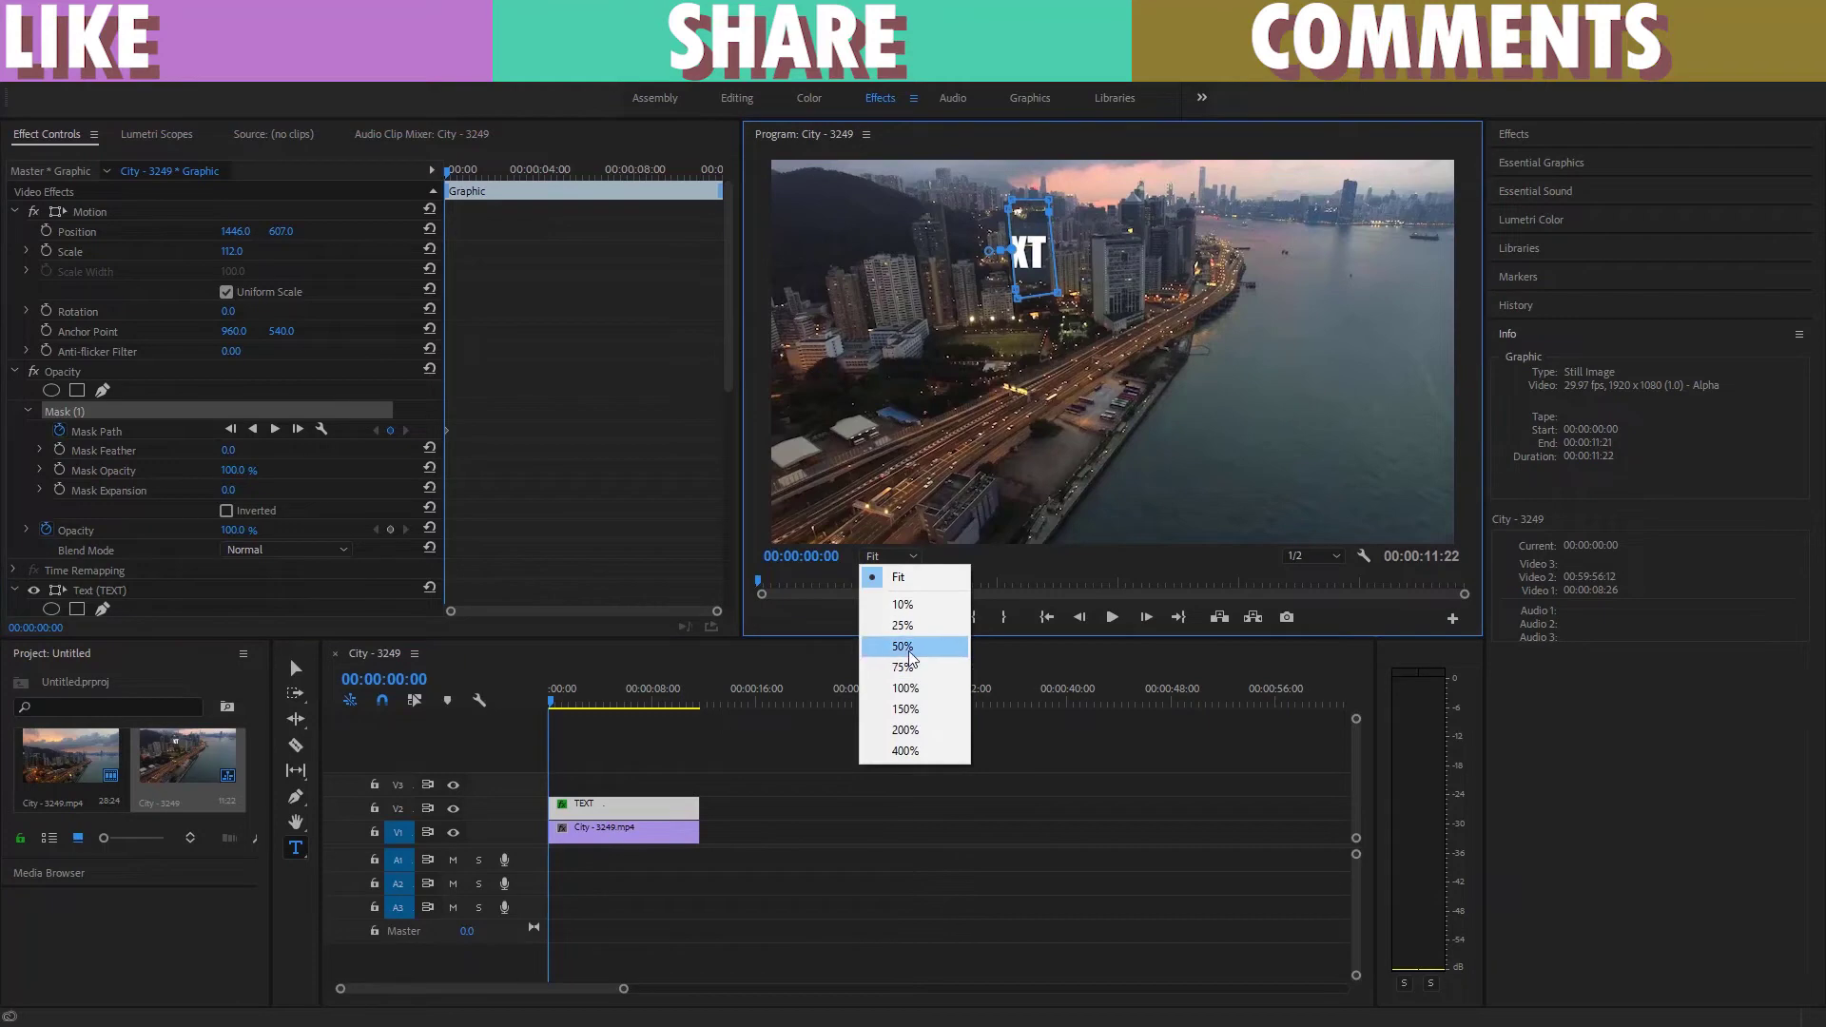
left_click(910, 657)
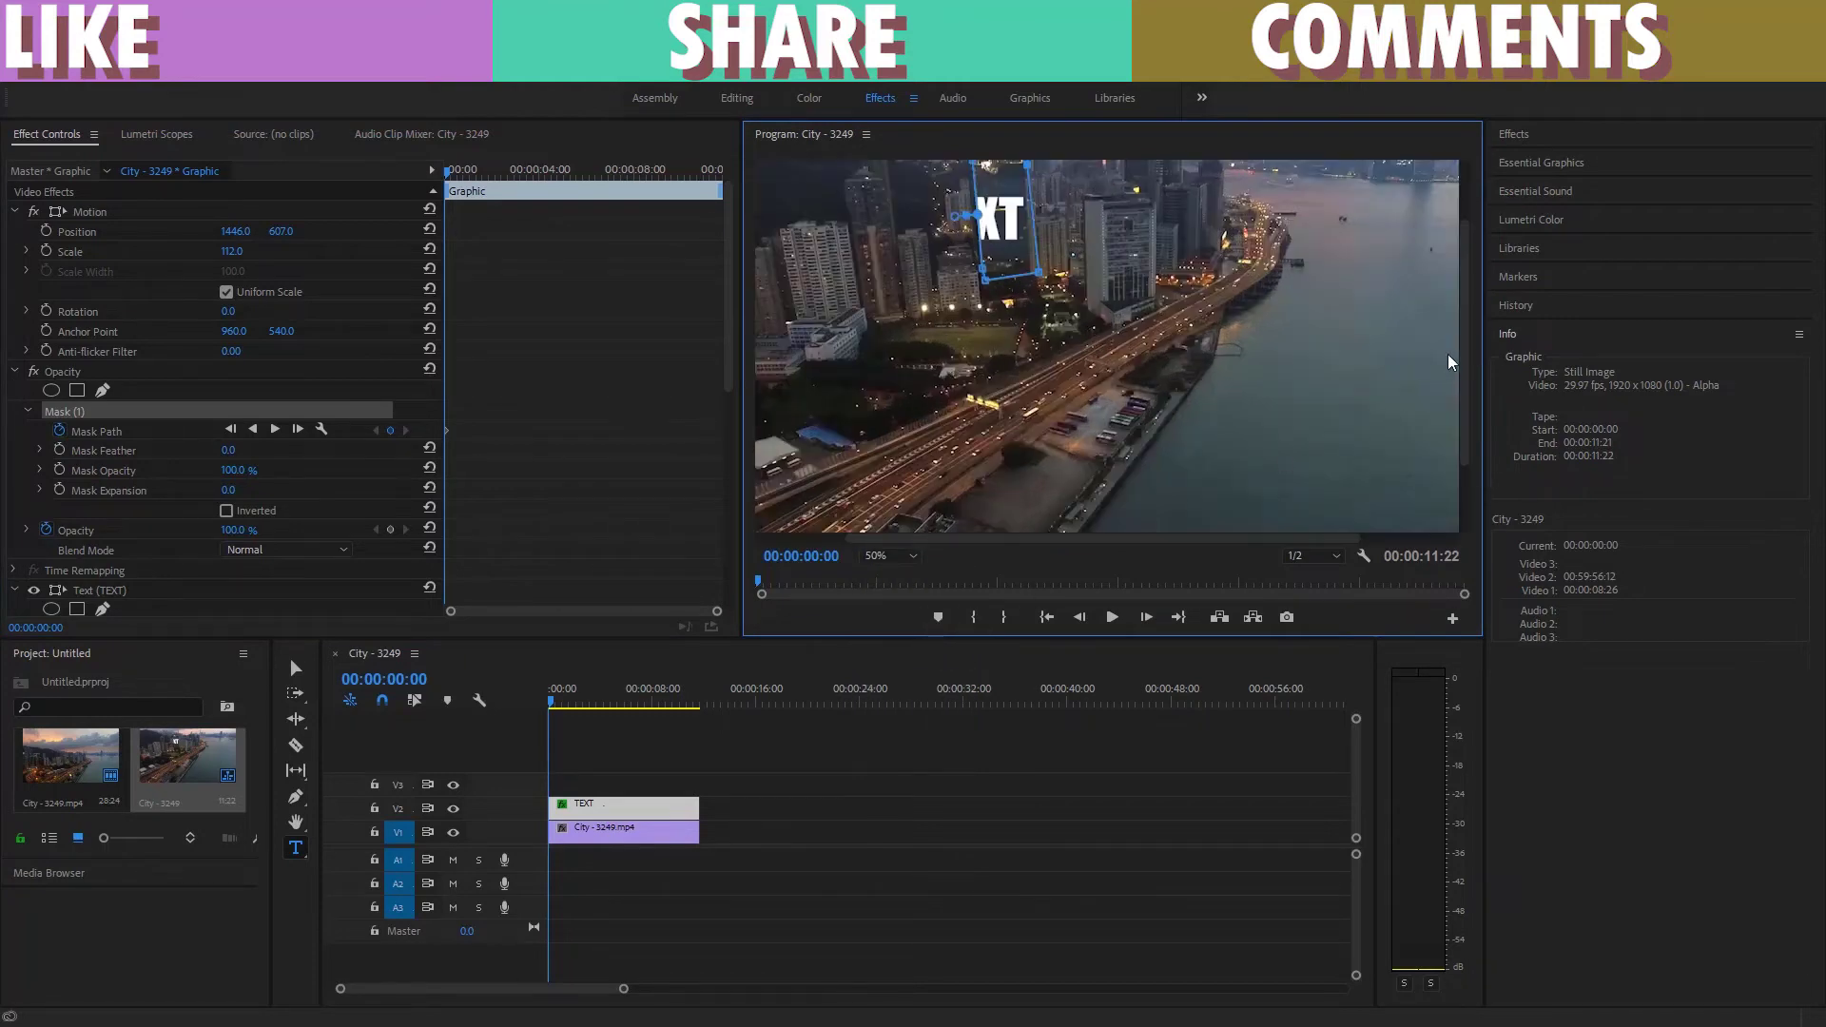
key("space")
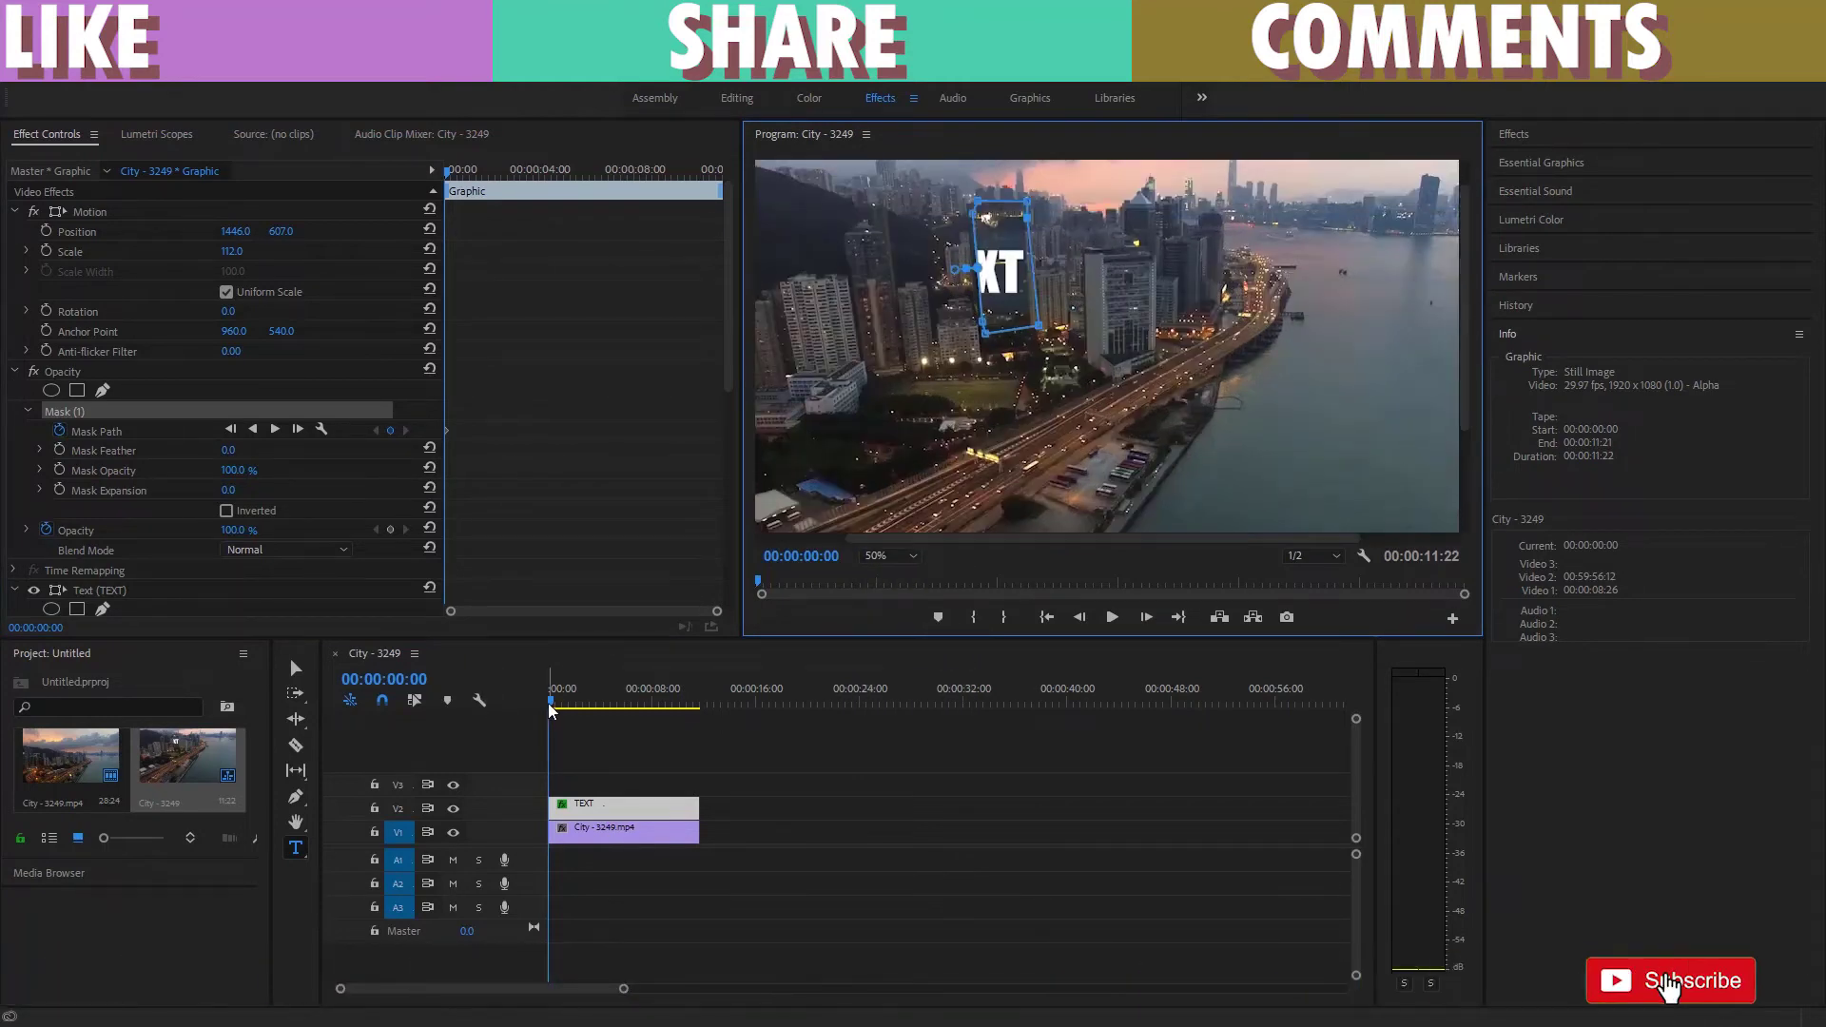
- Reposition the mask around nine seconds and near the clip end to hide the title behind the building
left_click_drag(999, 282, 957, 287)
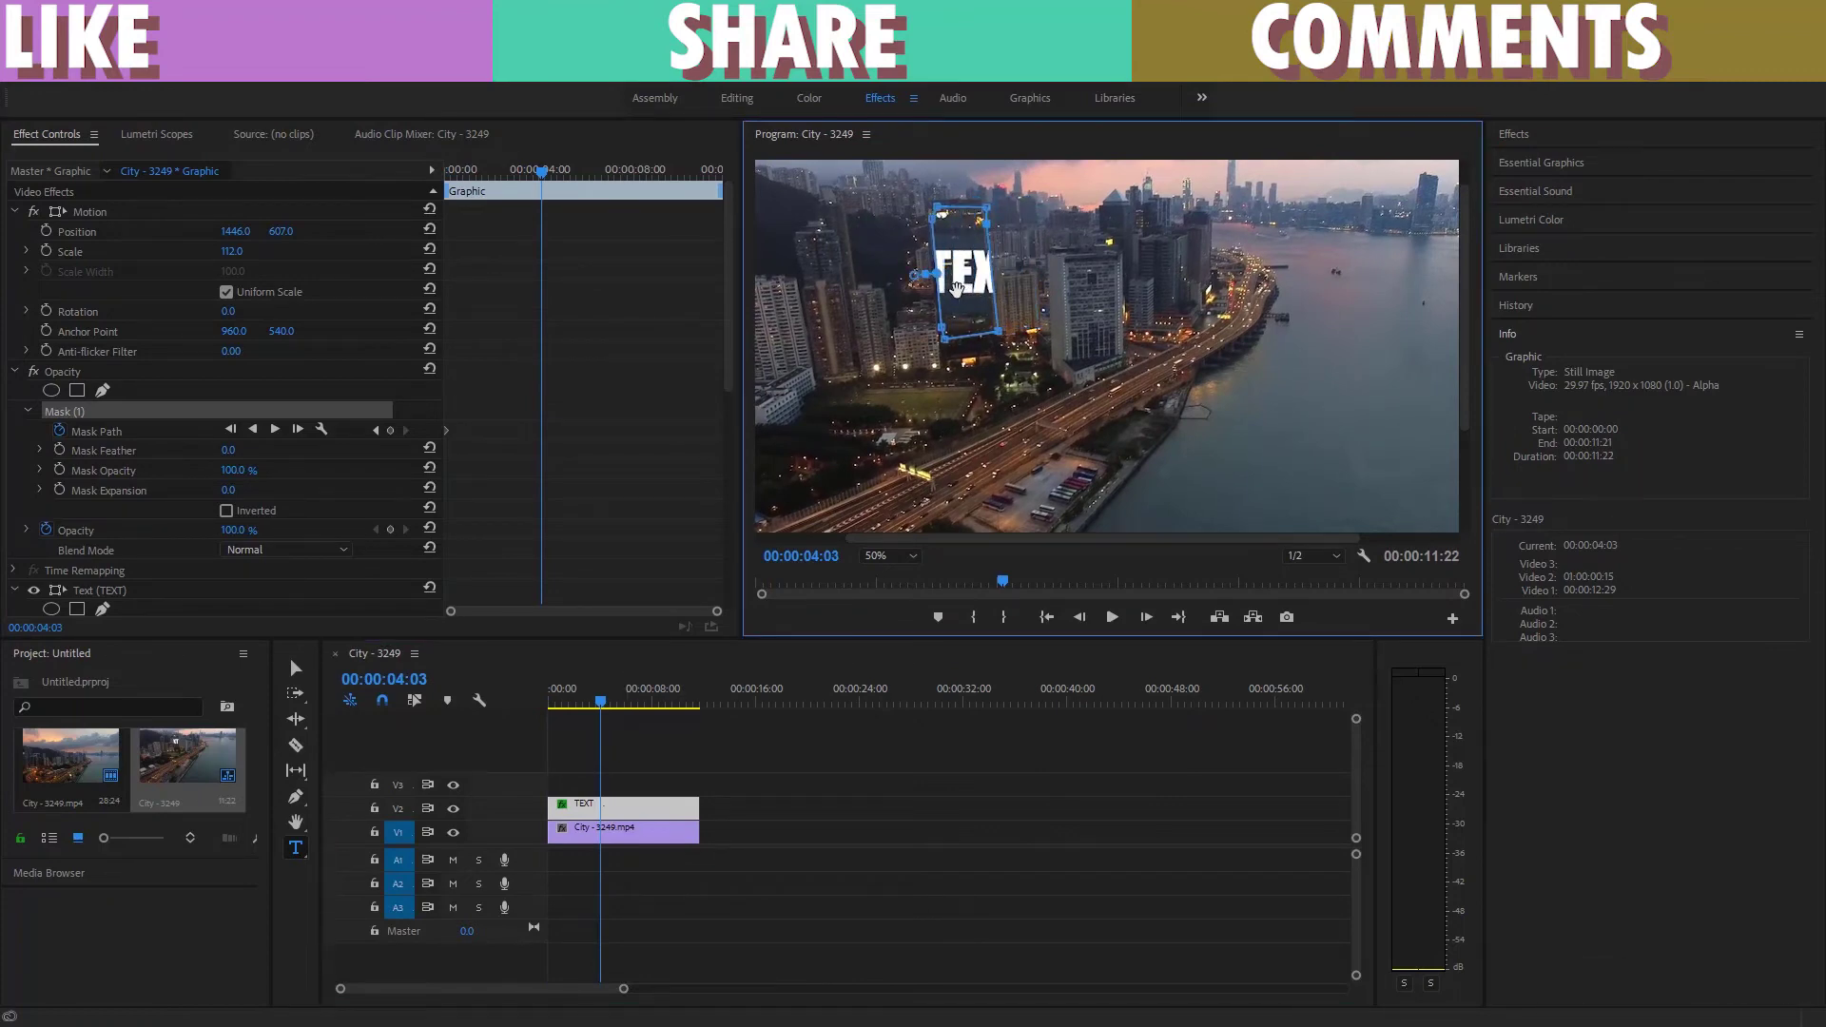
left_click(666, 703)
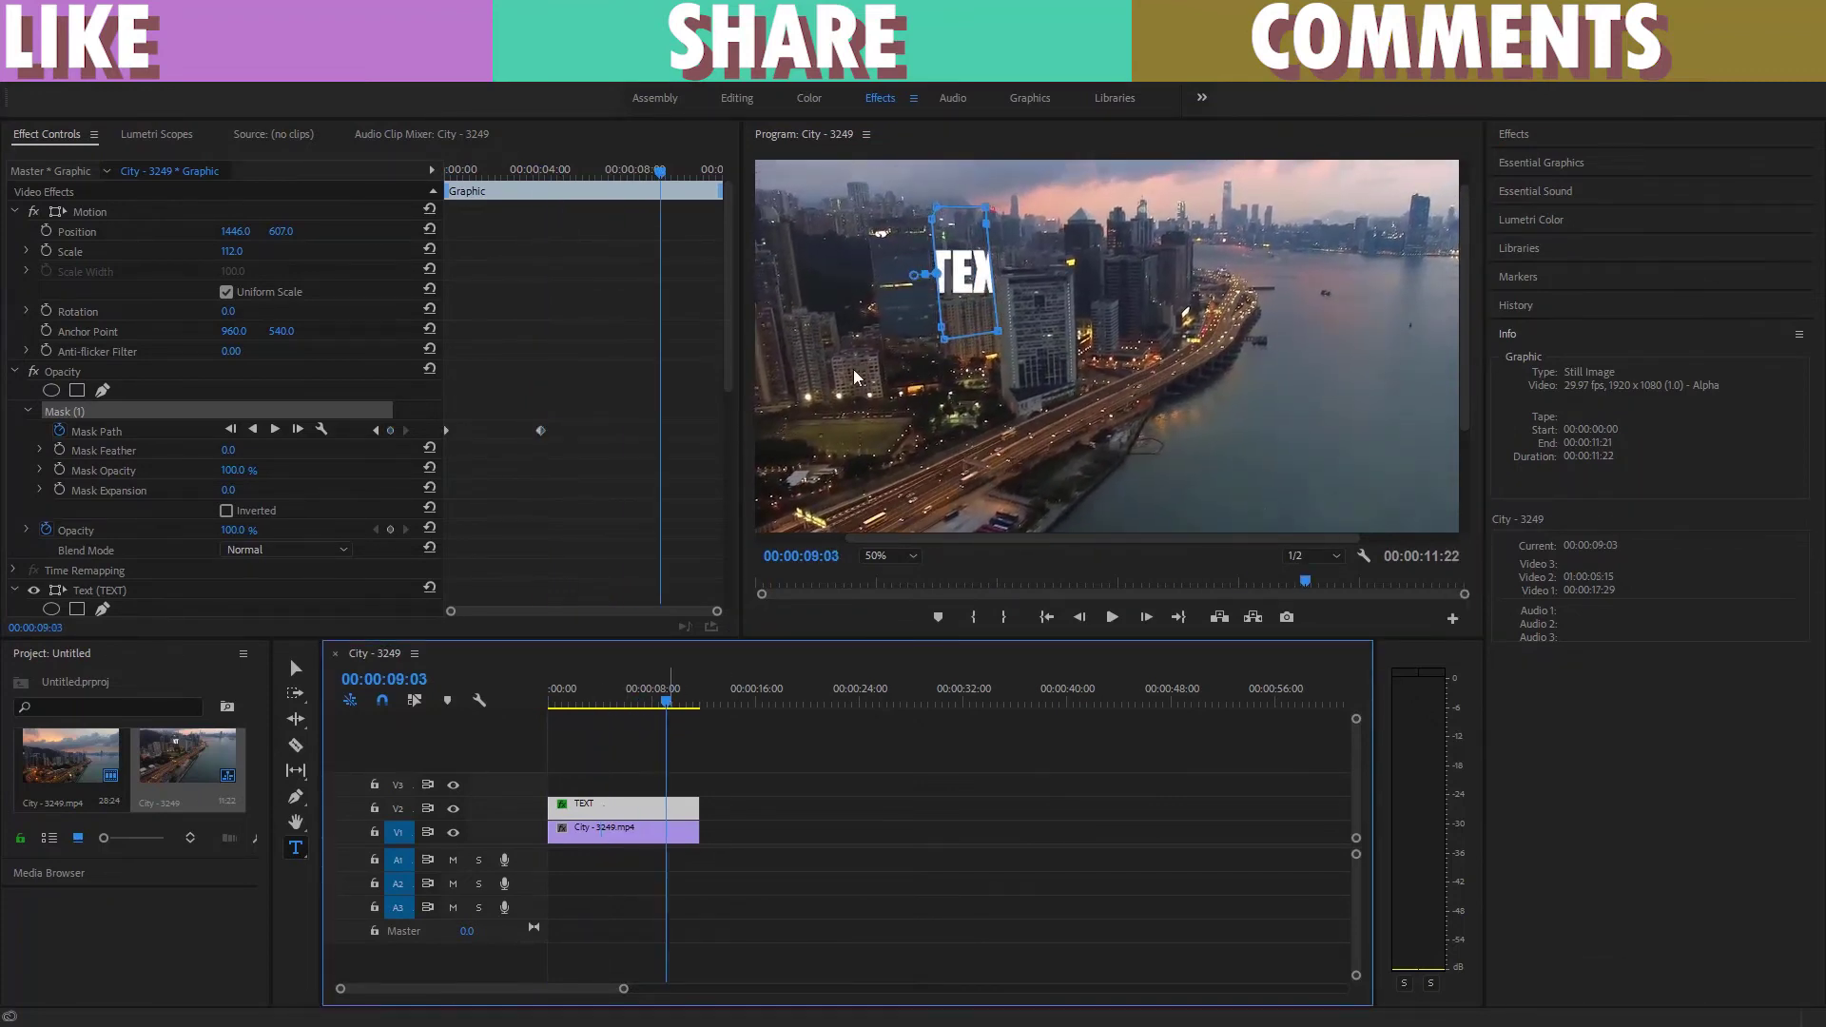
left_click_drag(946, 287, 895, 318)
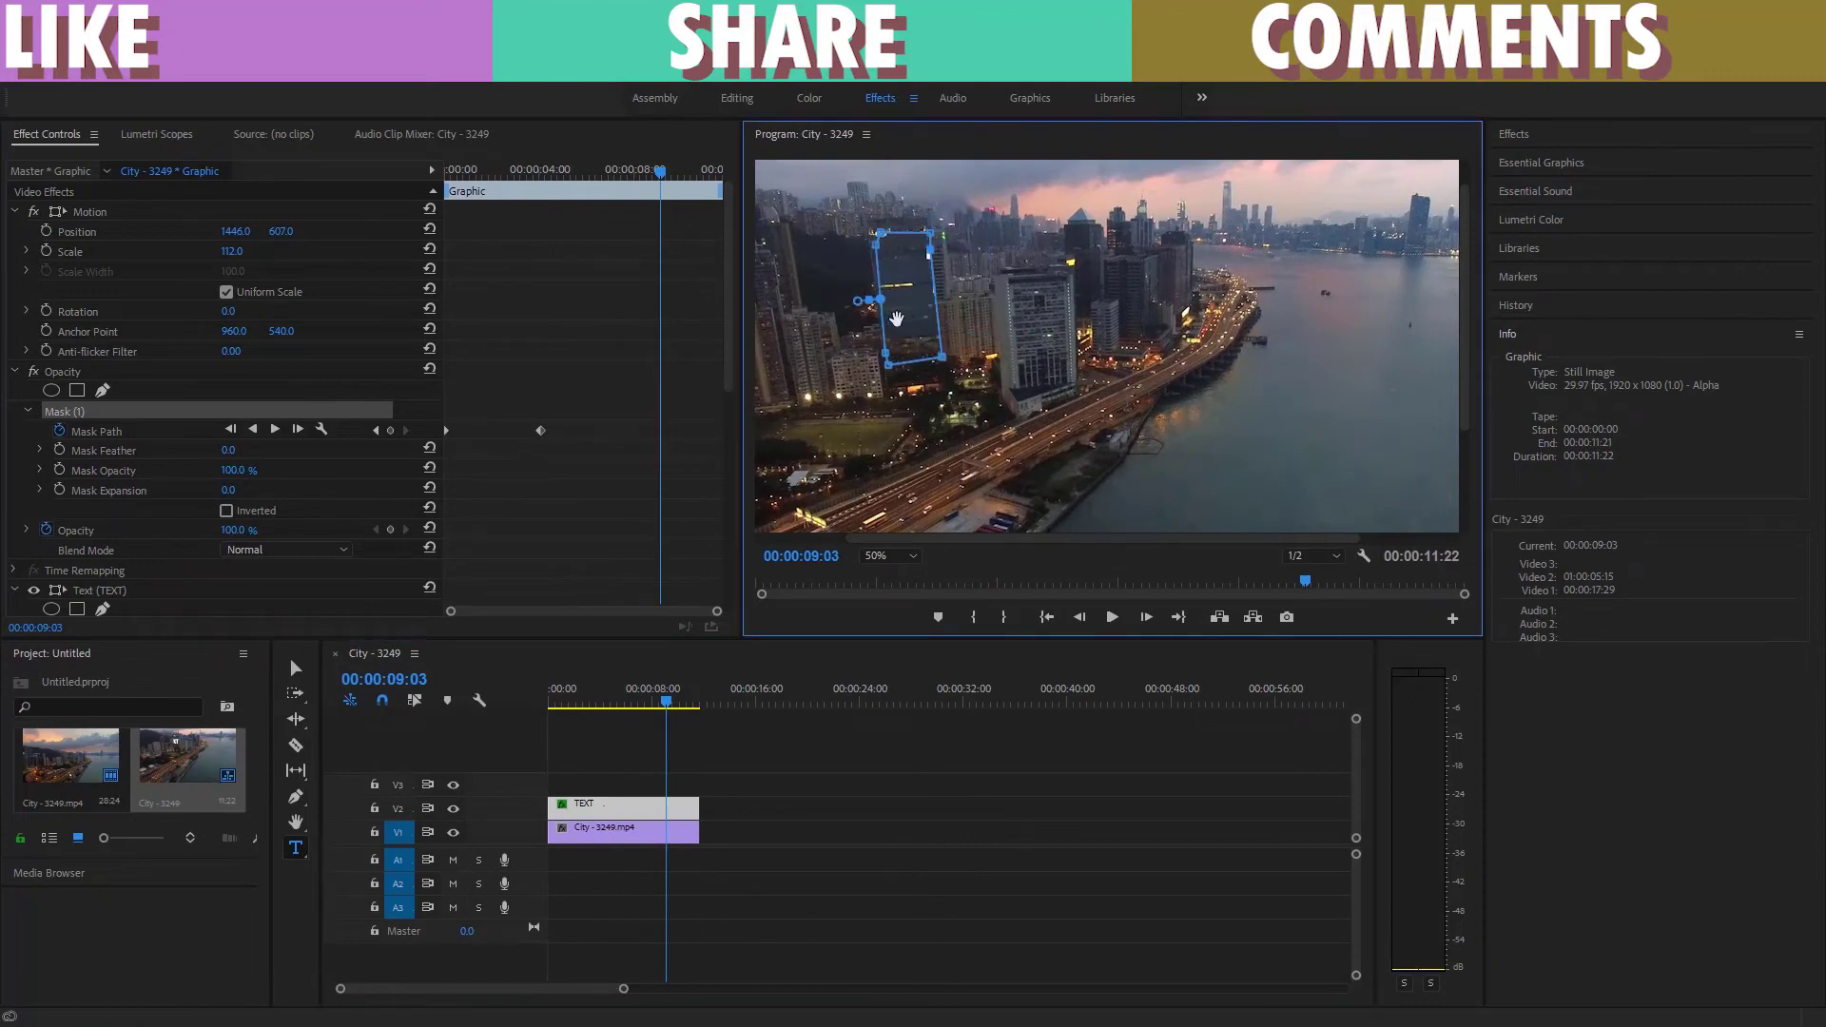
left_click(706, 704)
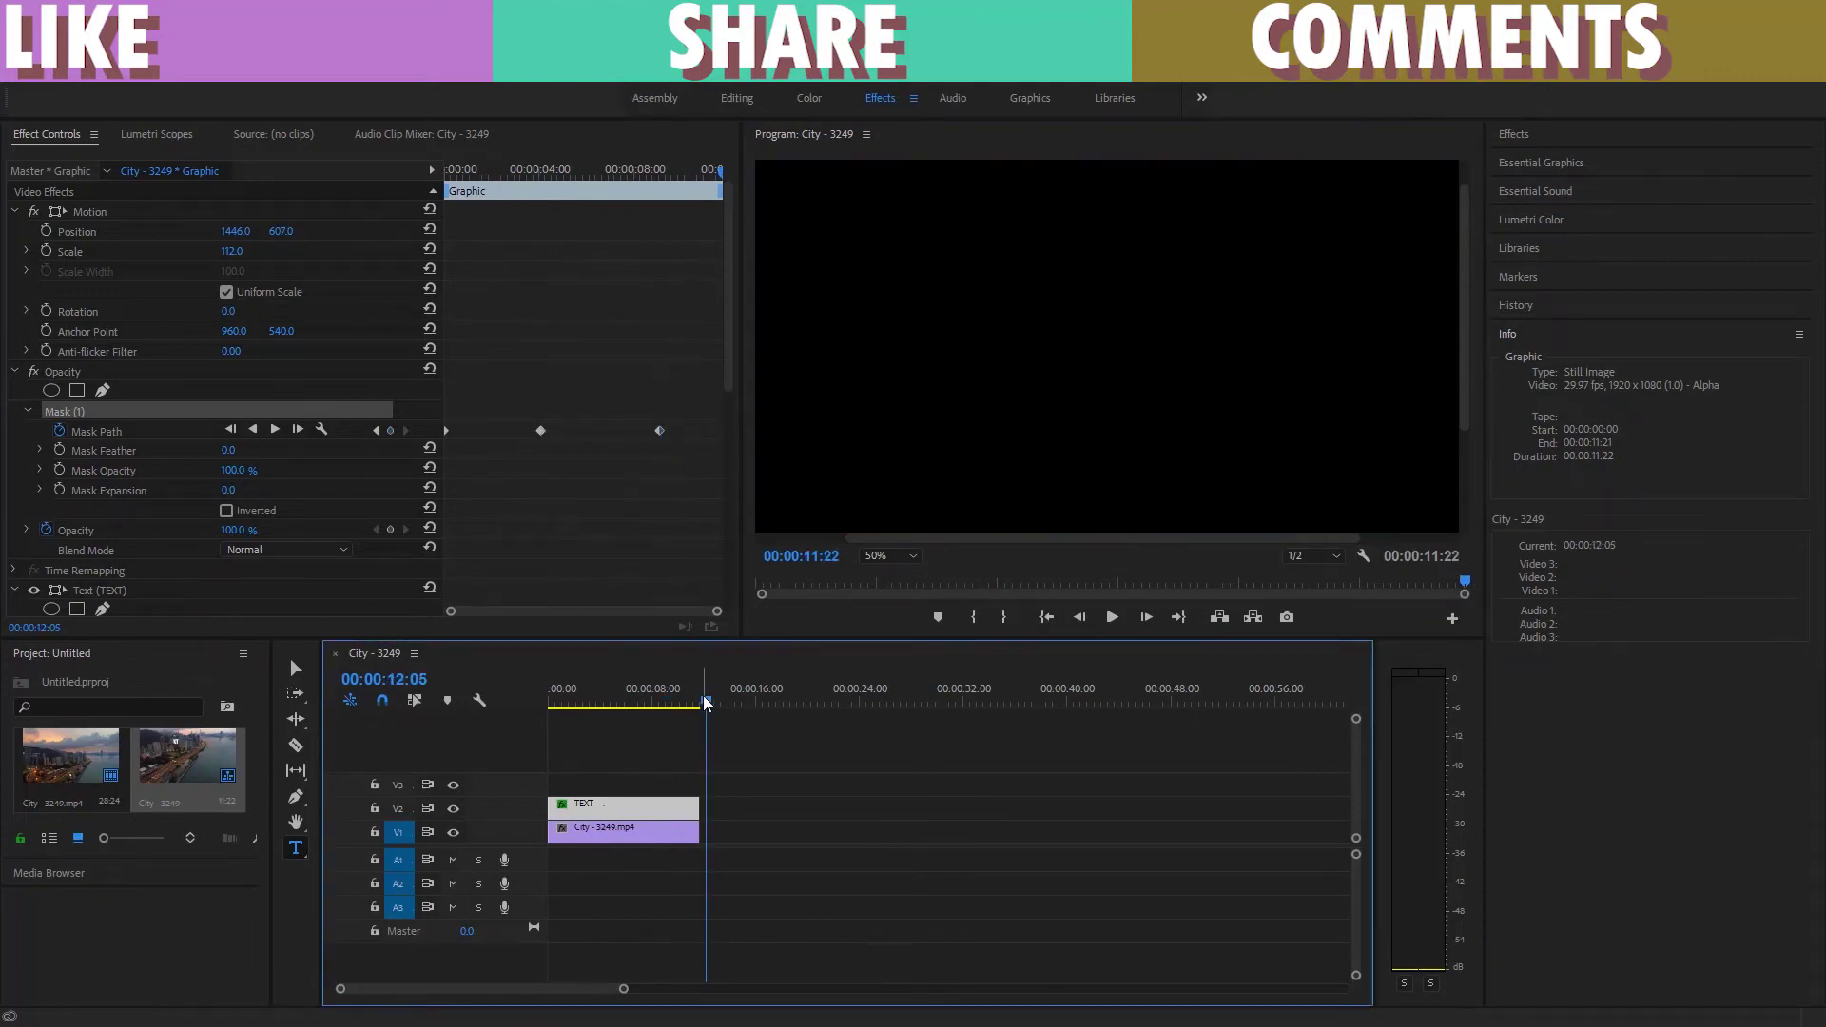
left_click_drag(709, 700, 683, 700)
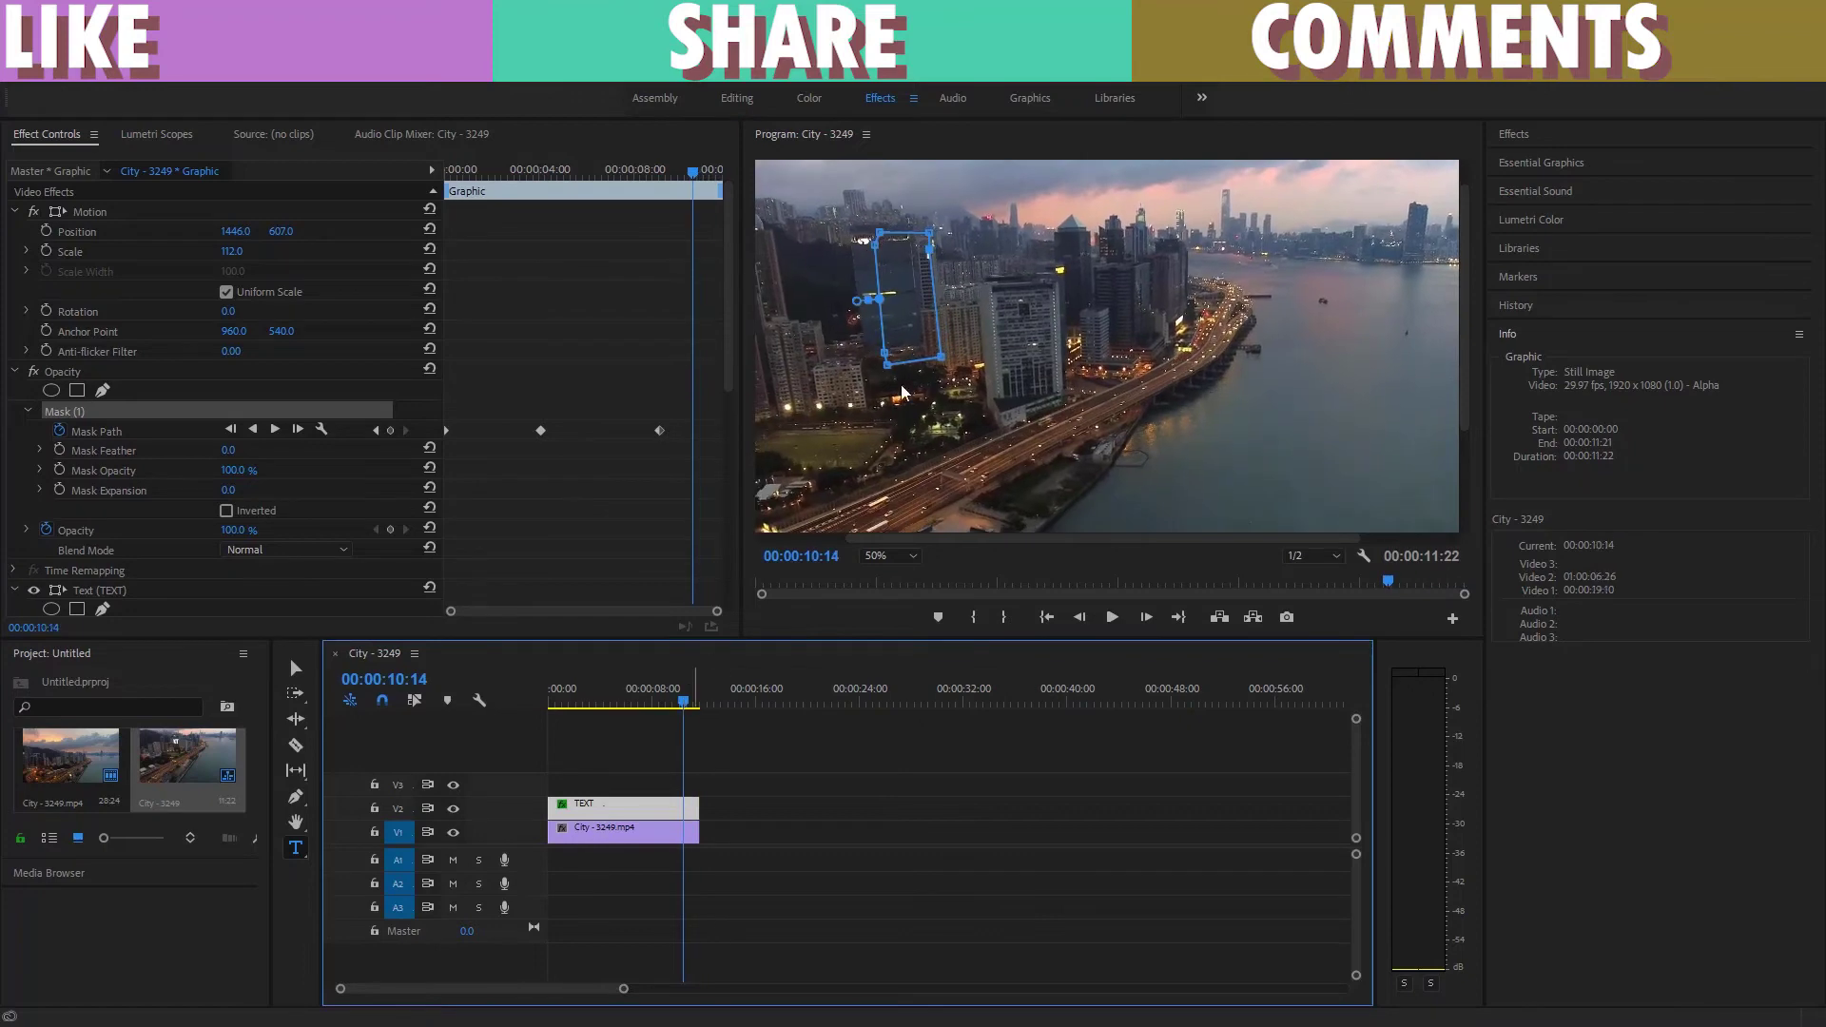
left_click_drag(899, 352, 901, 329)
- Preview the mask animation from the start of the sequence
left_click(797, 795)
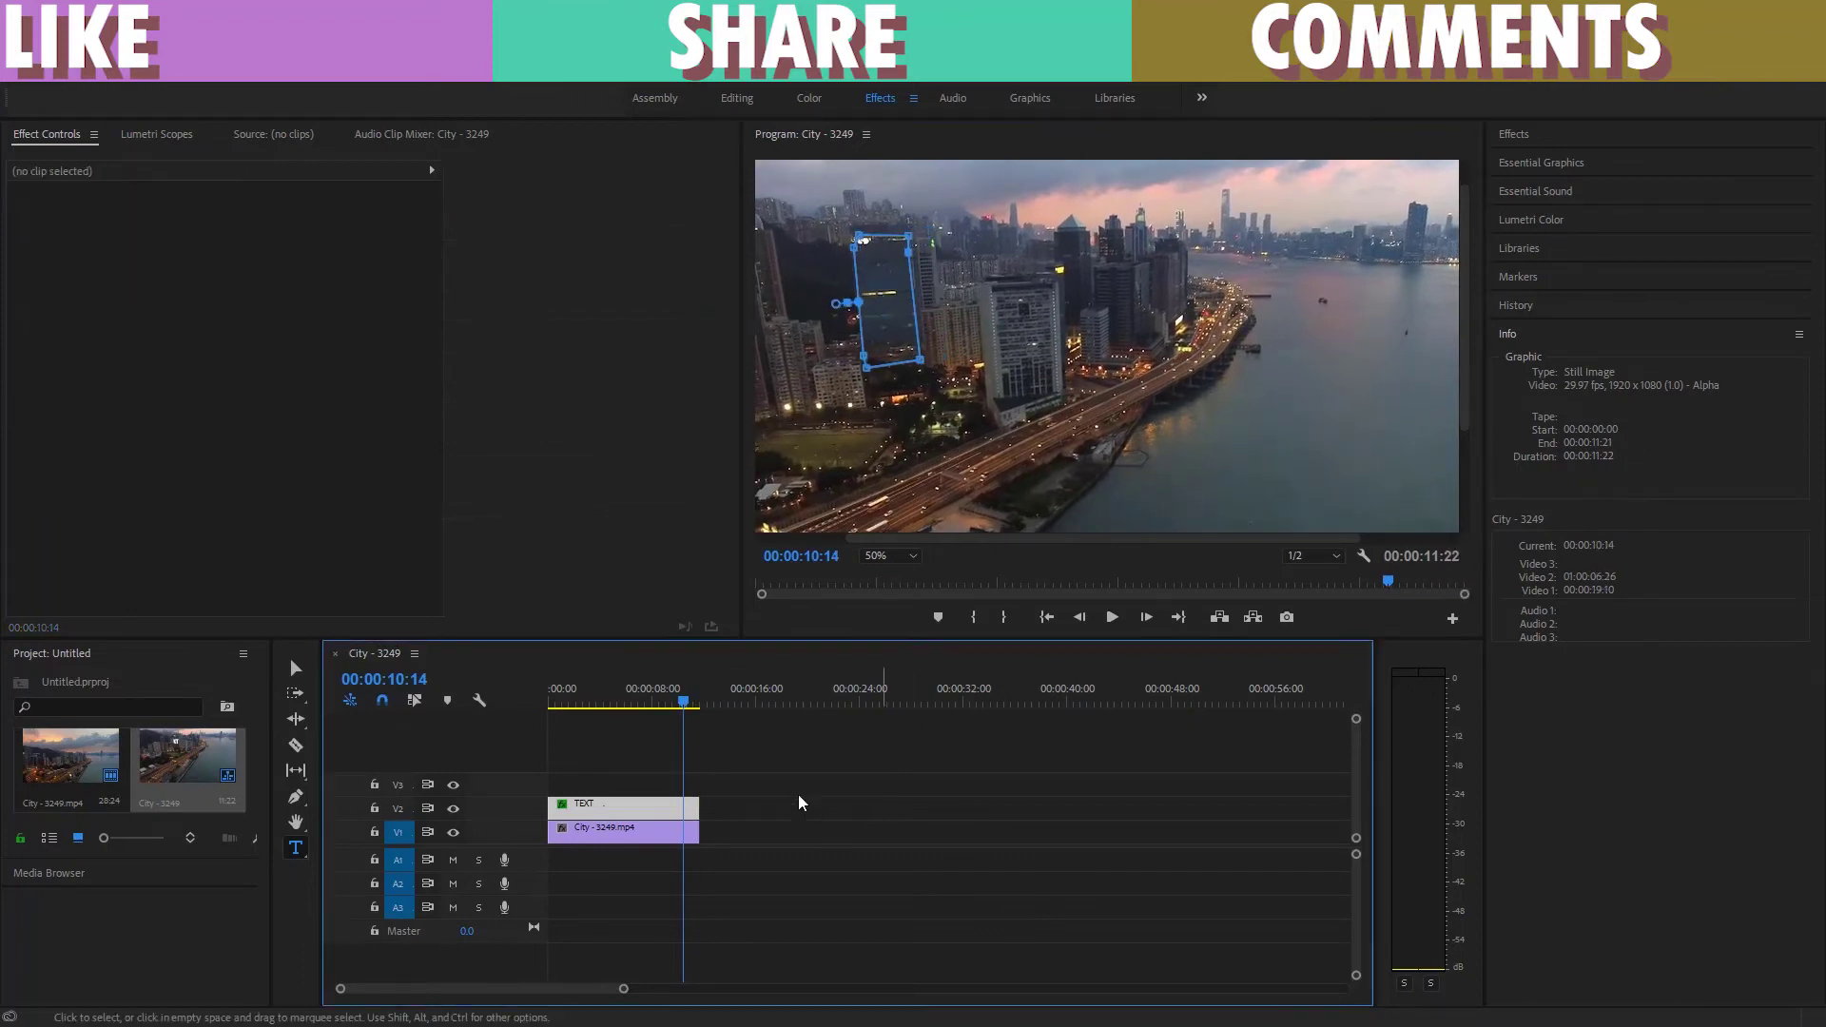
key("Home")
key("space")
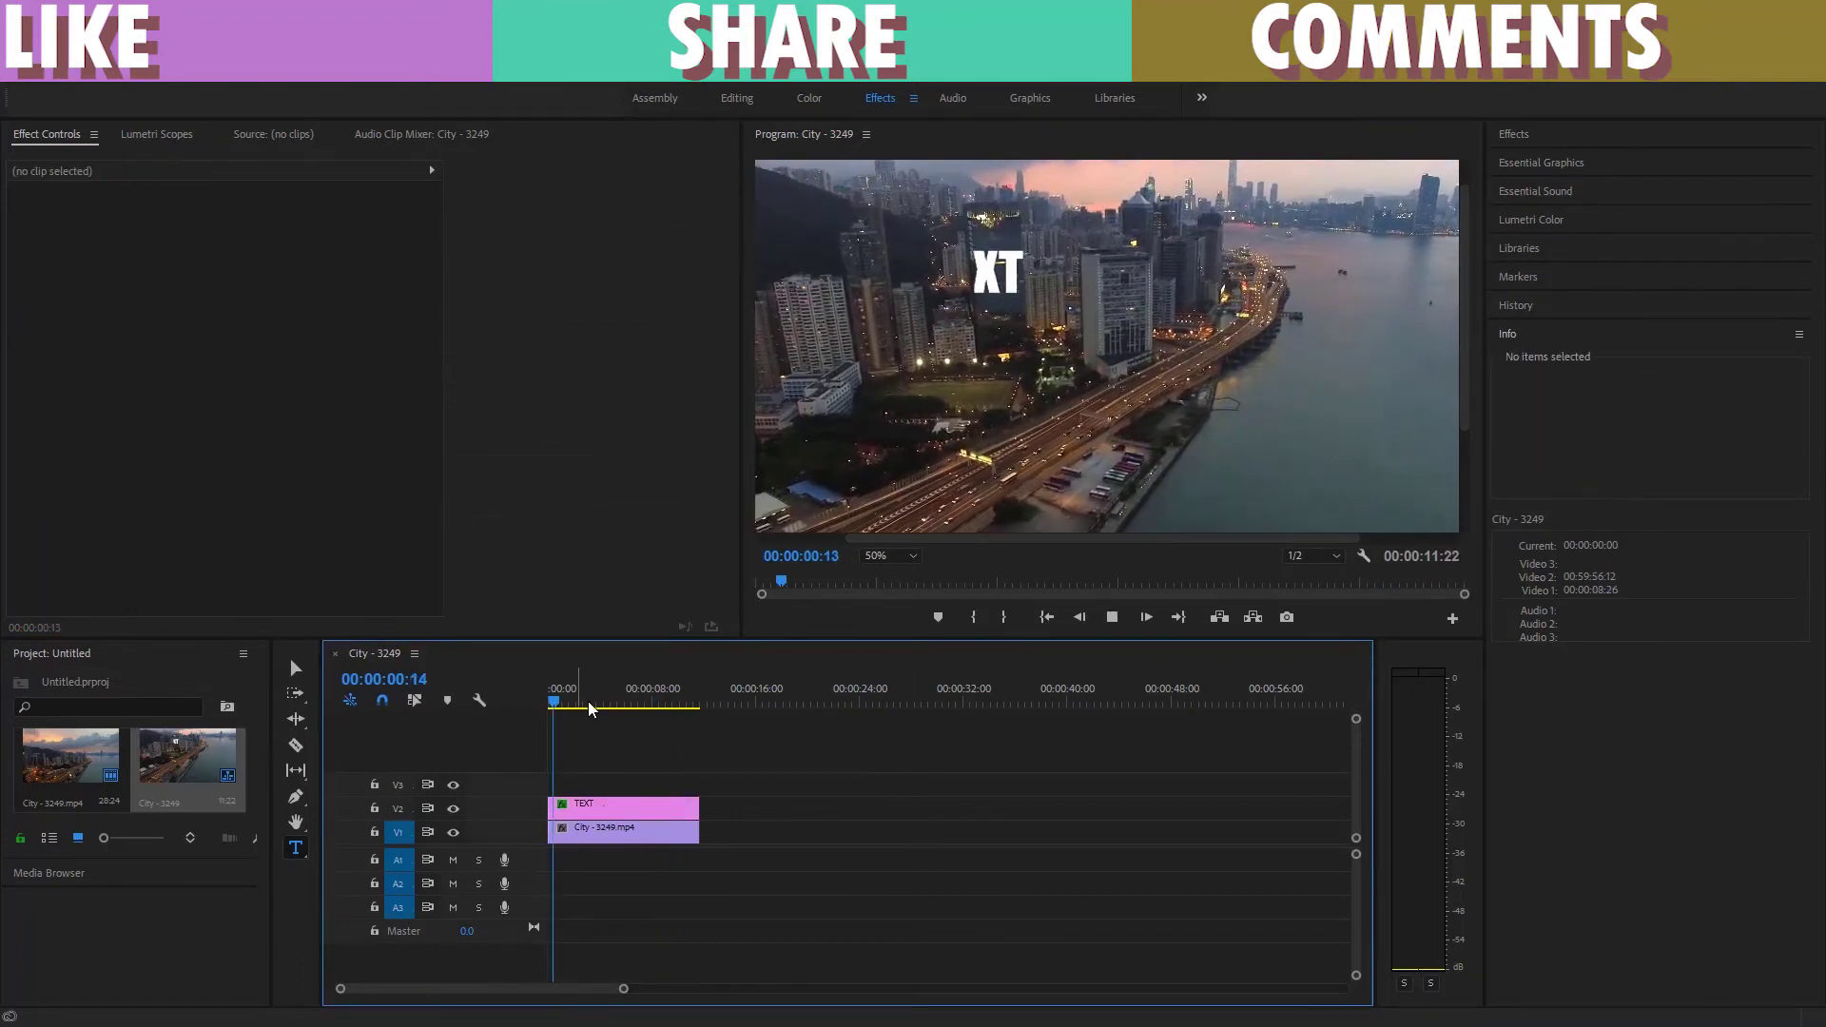
left_click(663, 816)
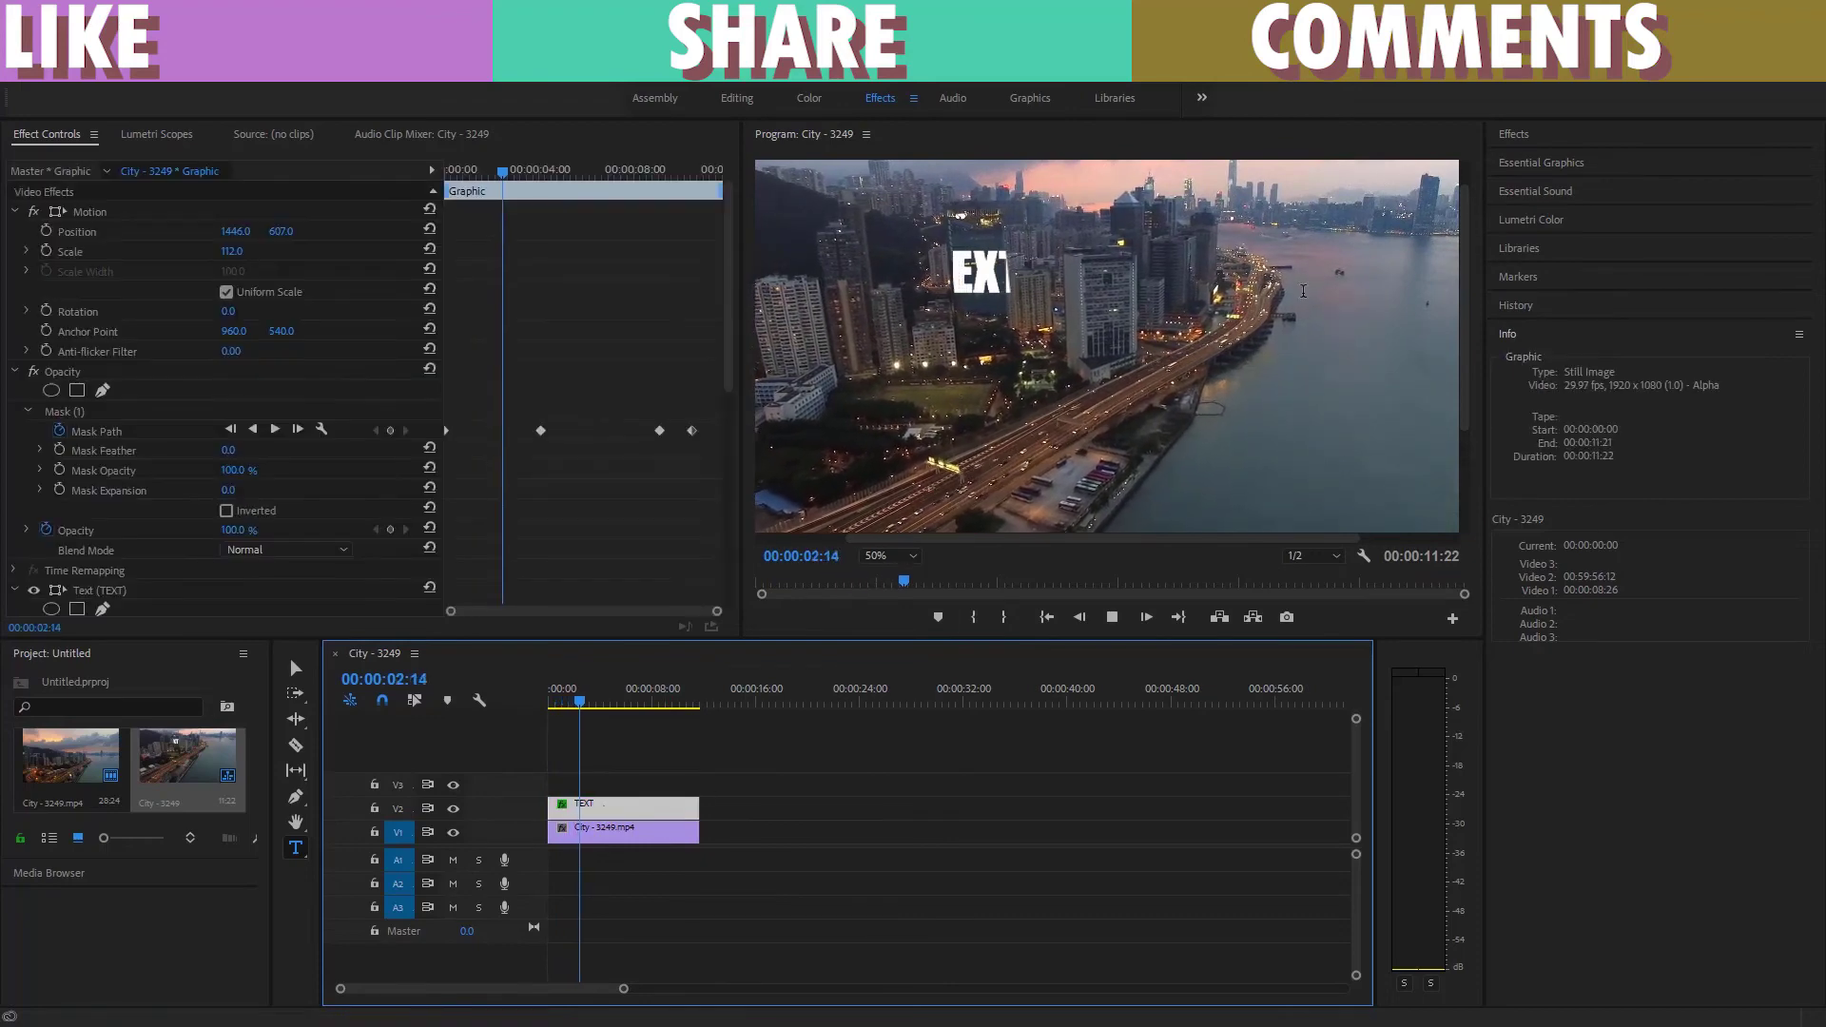
- Apply the Color Balance (RGB) effect to the TEXT clip
left_click(1570, 133)
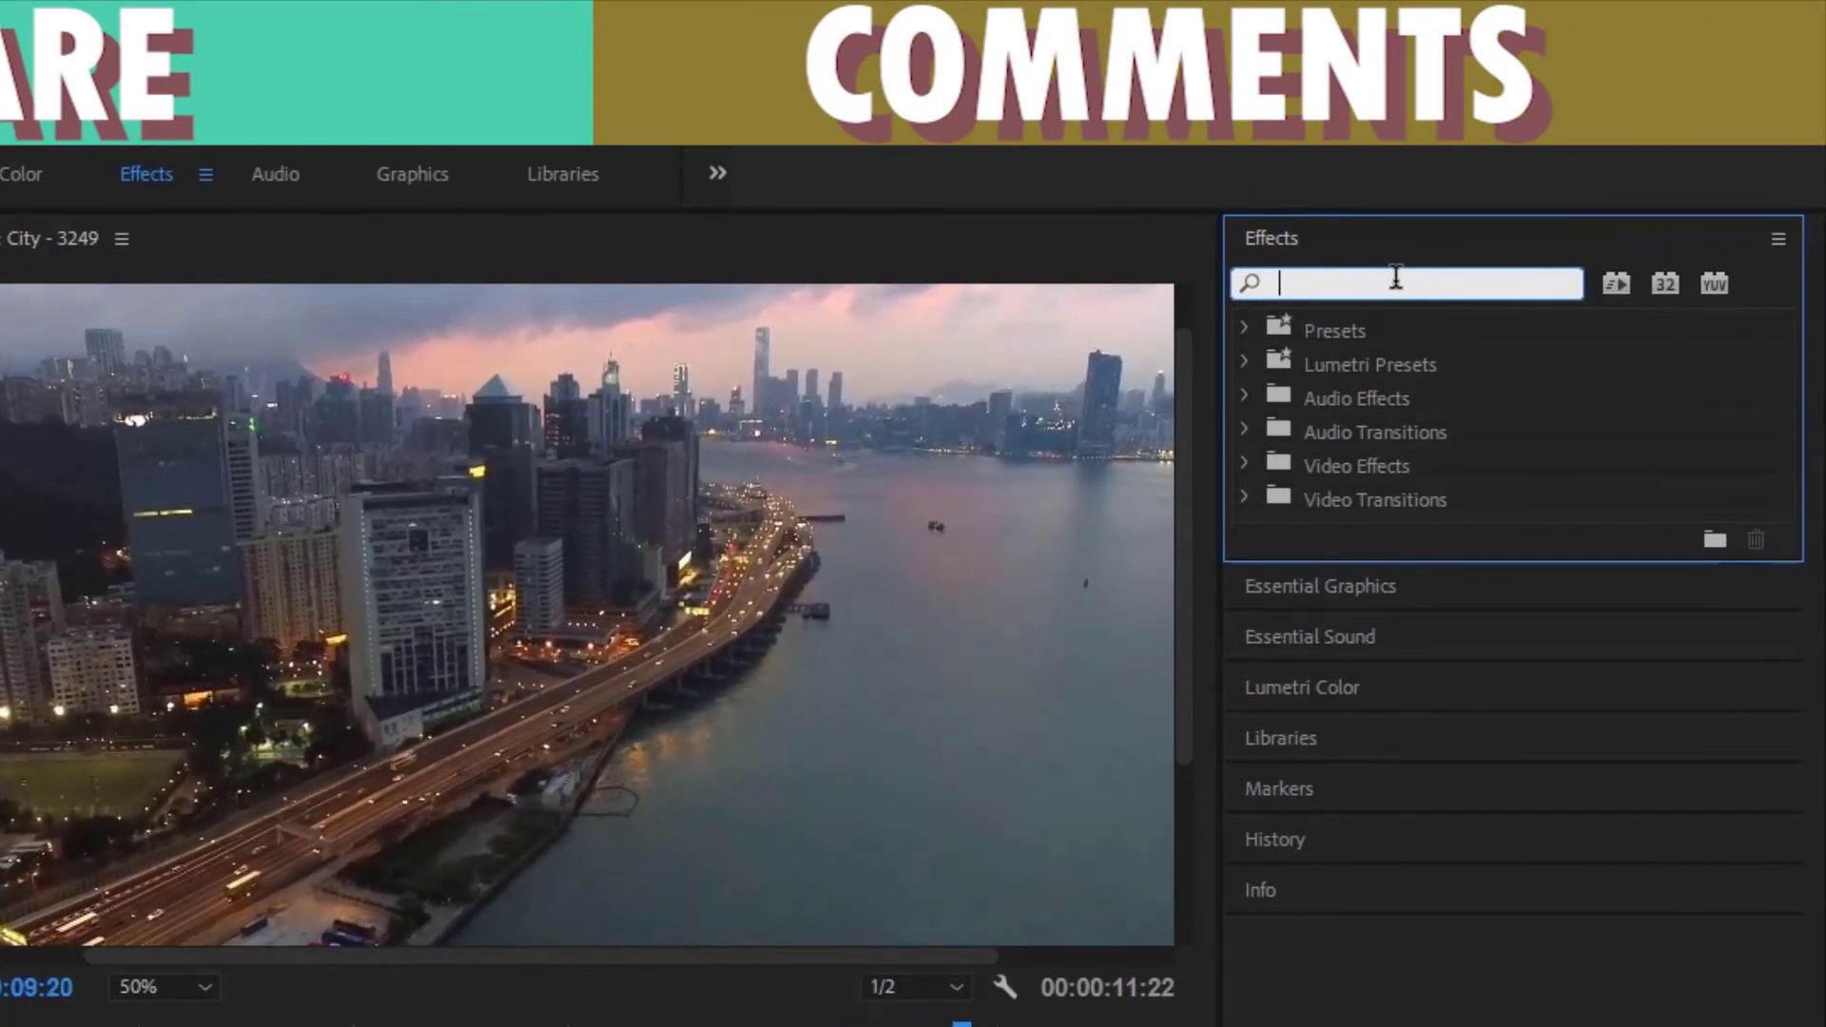
type("RG")
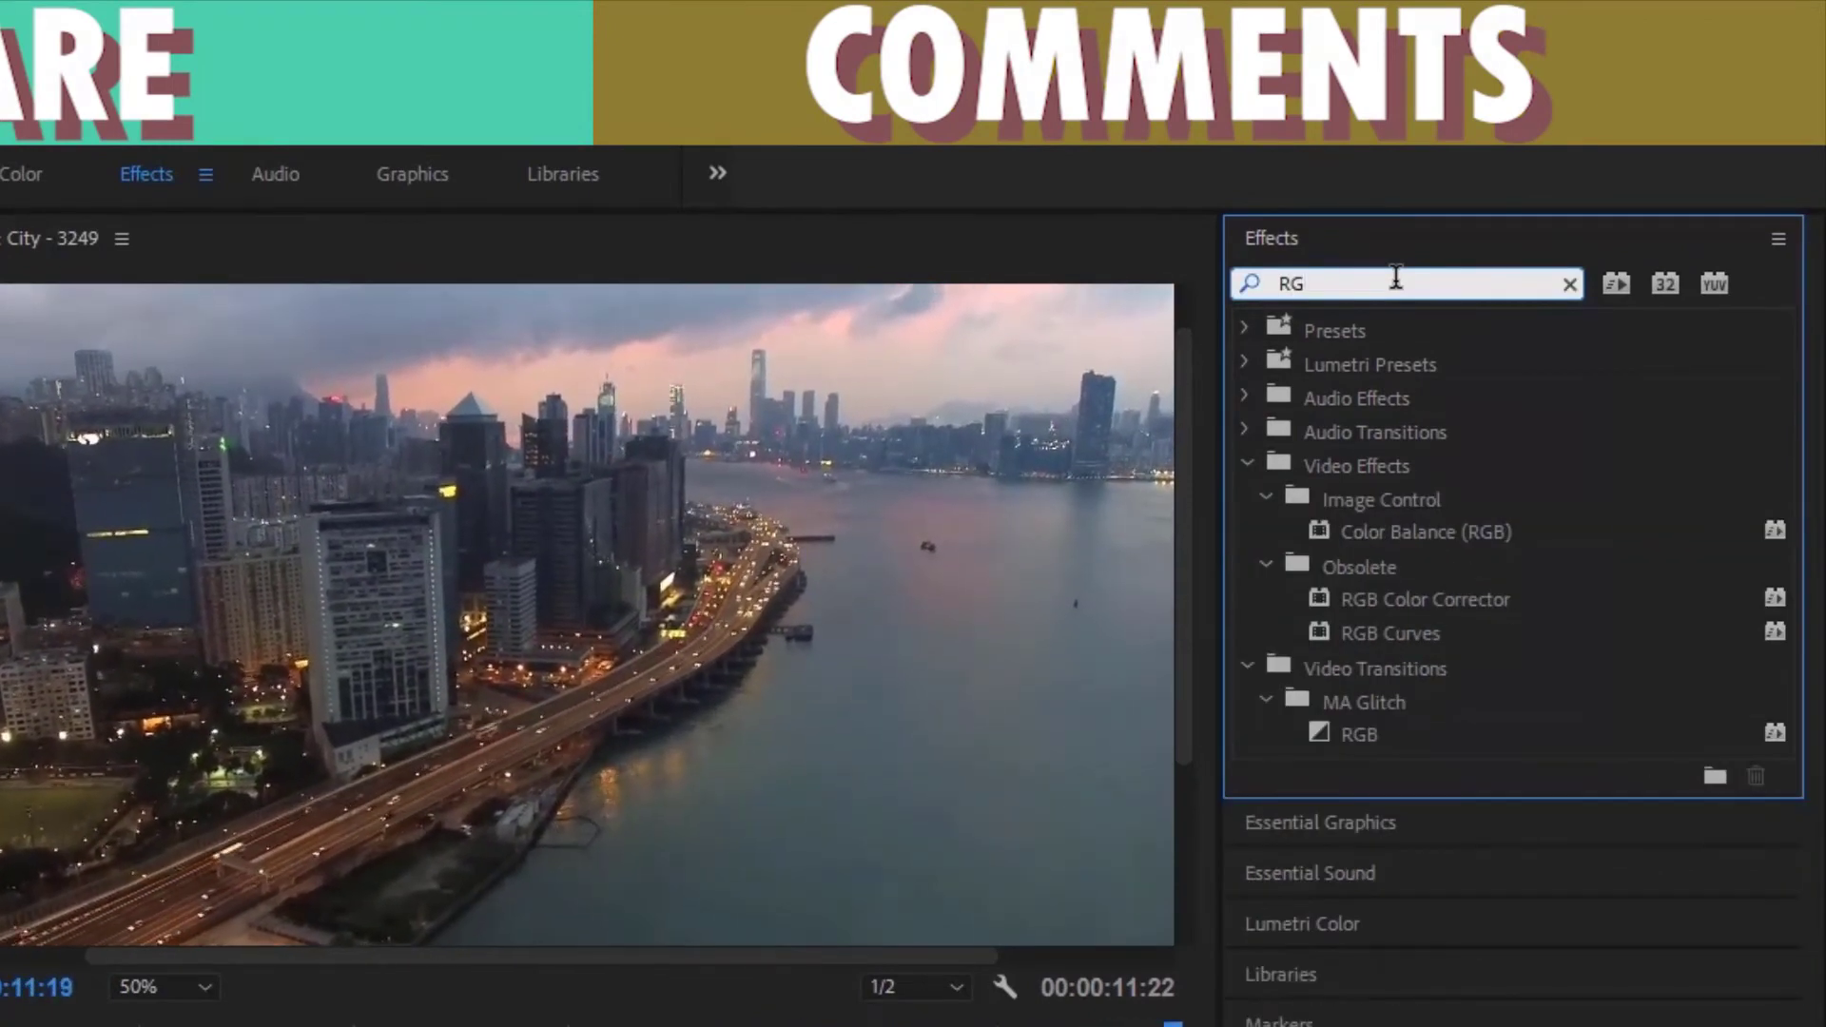
type("B")
left_click_drag(1354, 536, 1583, 532)
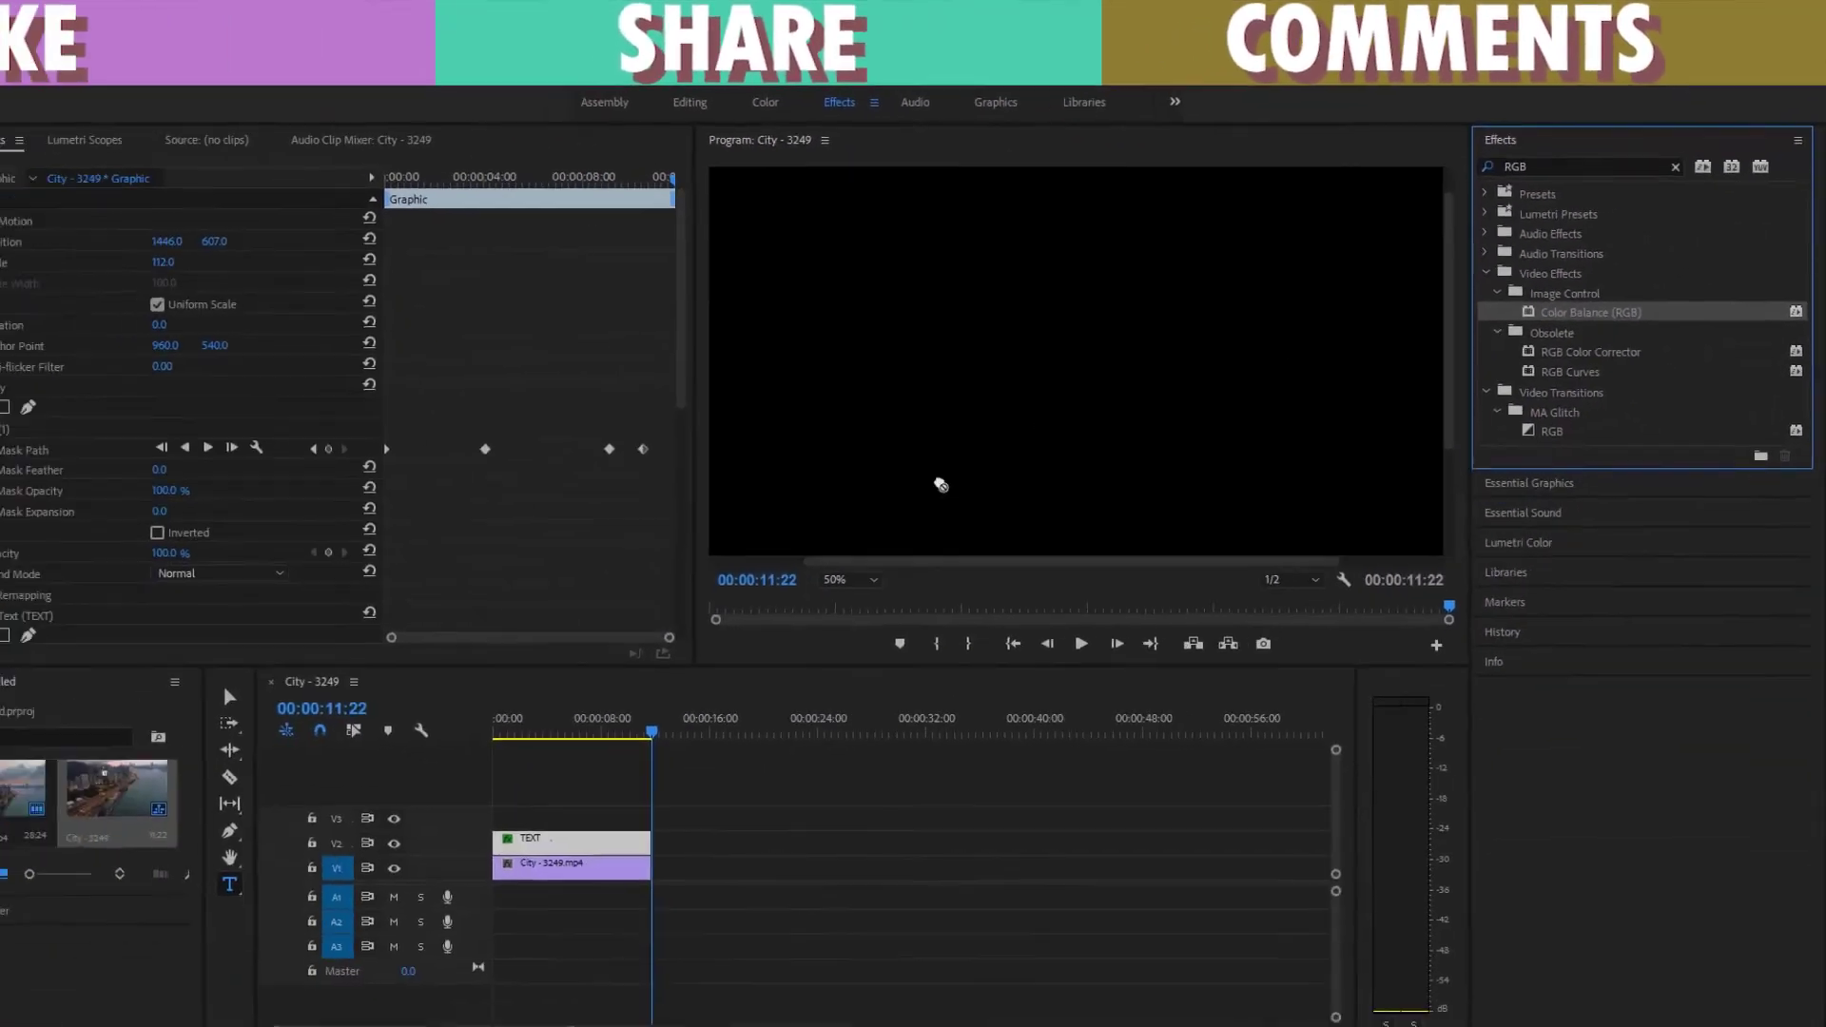
left_click_drag(1550, 529, 624, 804)
left_click(615, 694)
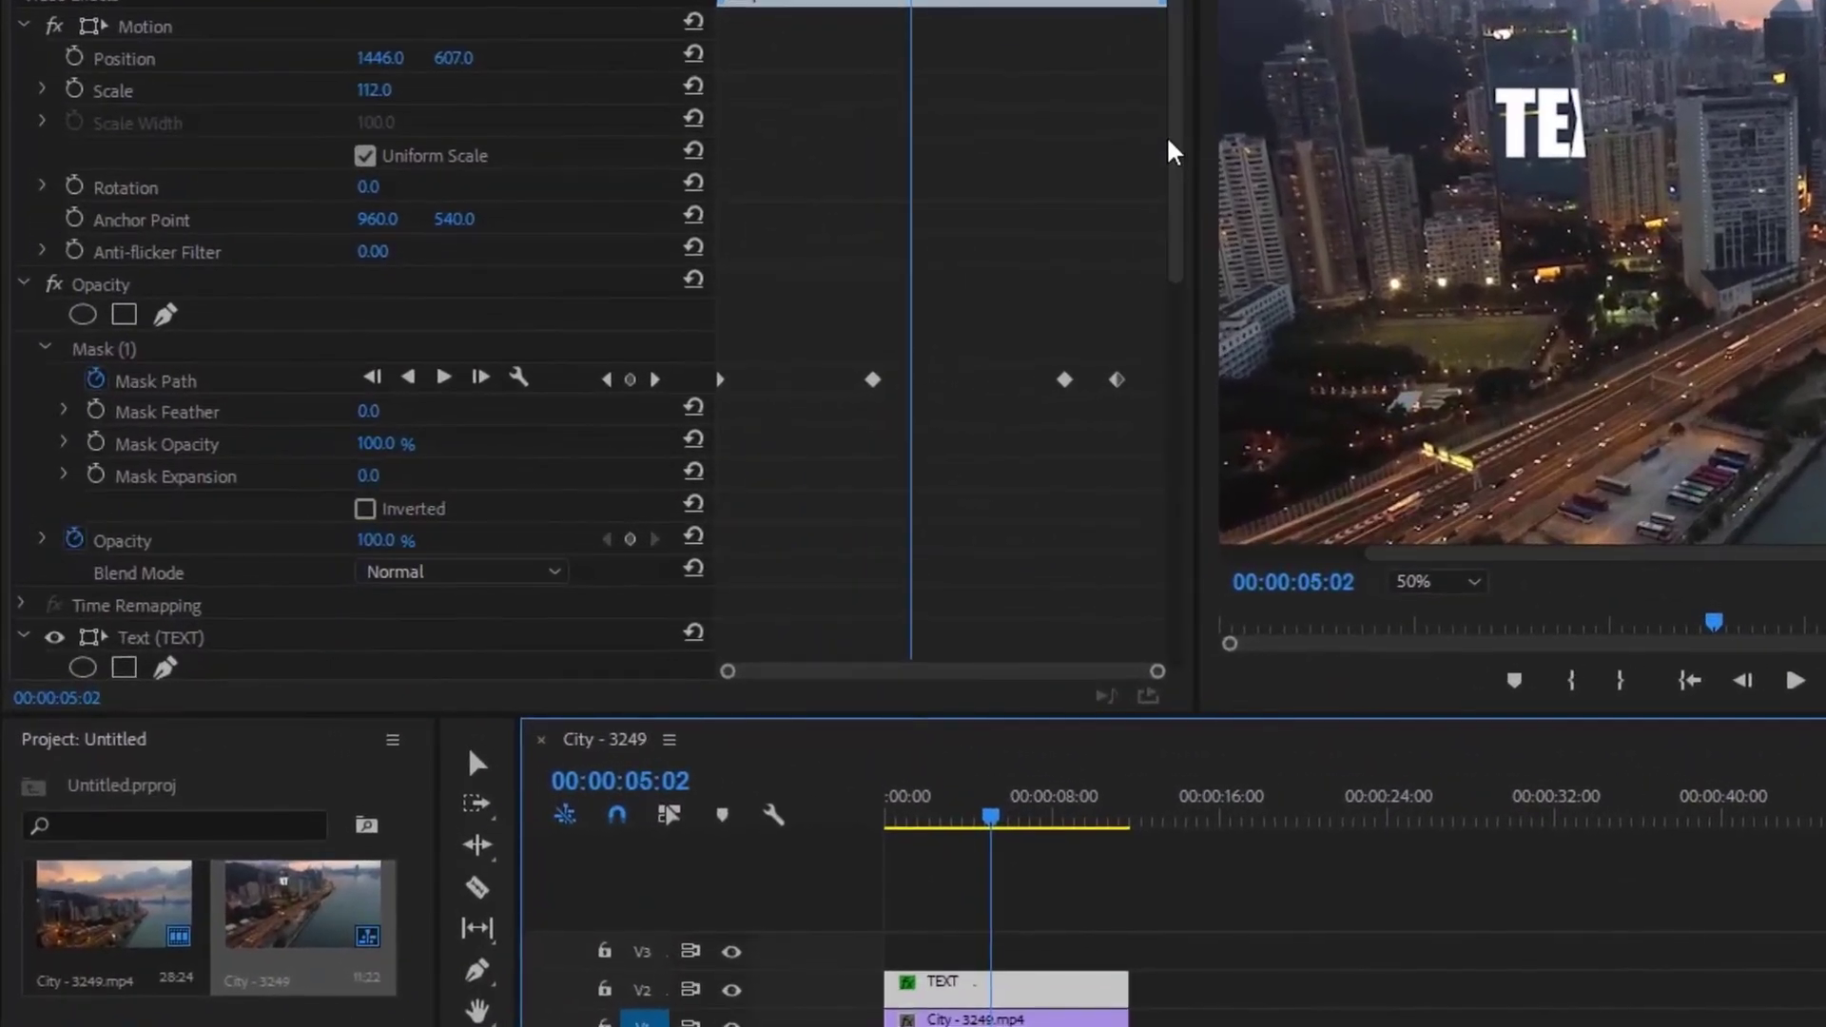
left_click_drag(1176, 152, 1145, 582)
left_click_drag(1187, 404, 1183, 480)
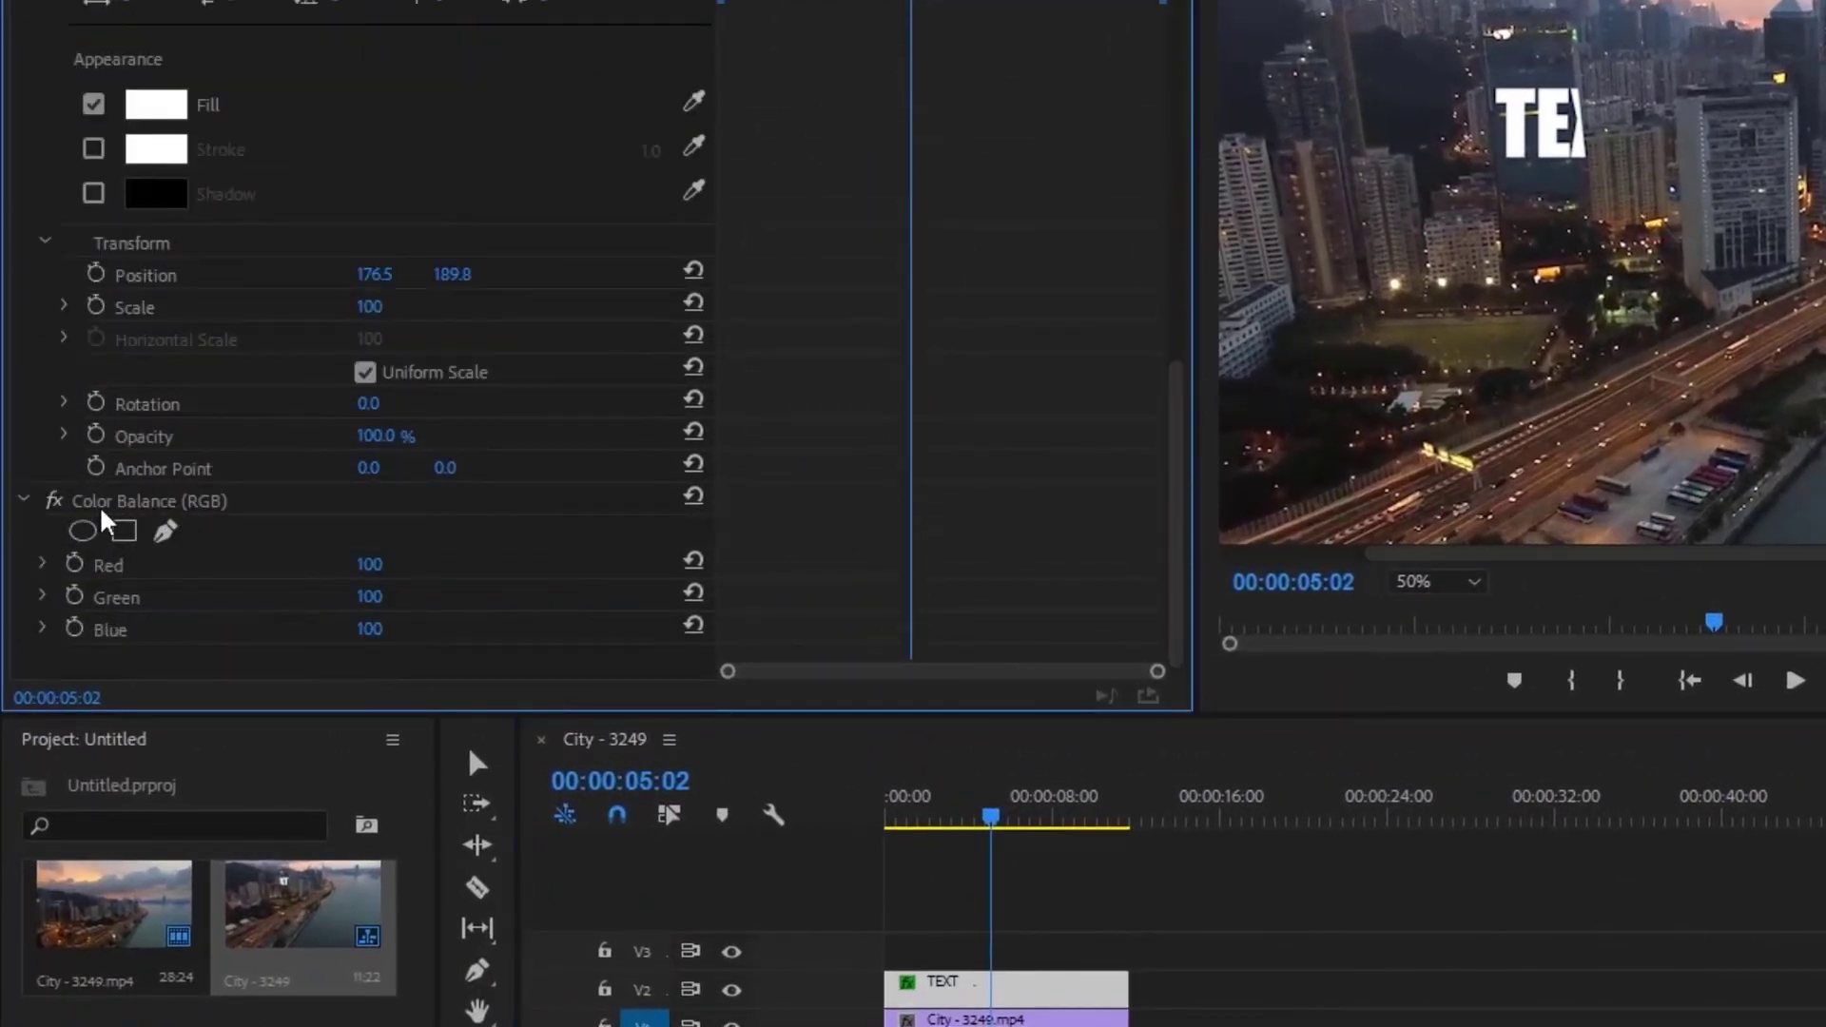
- Enable Red, Blue and Green keyframes and set Red to 0 near the clip start
left_click(75, 564)
left_click(74, 627)
left_click(75, 597)
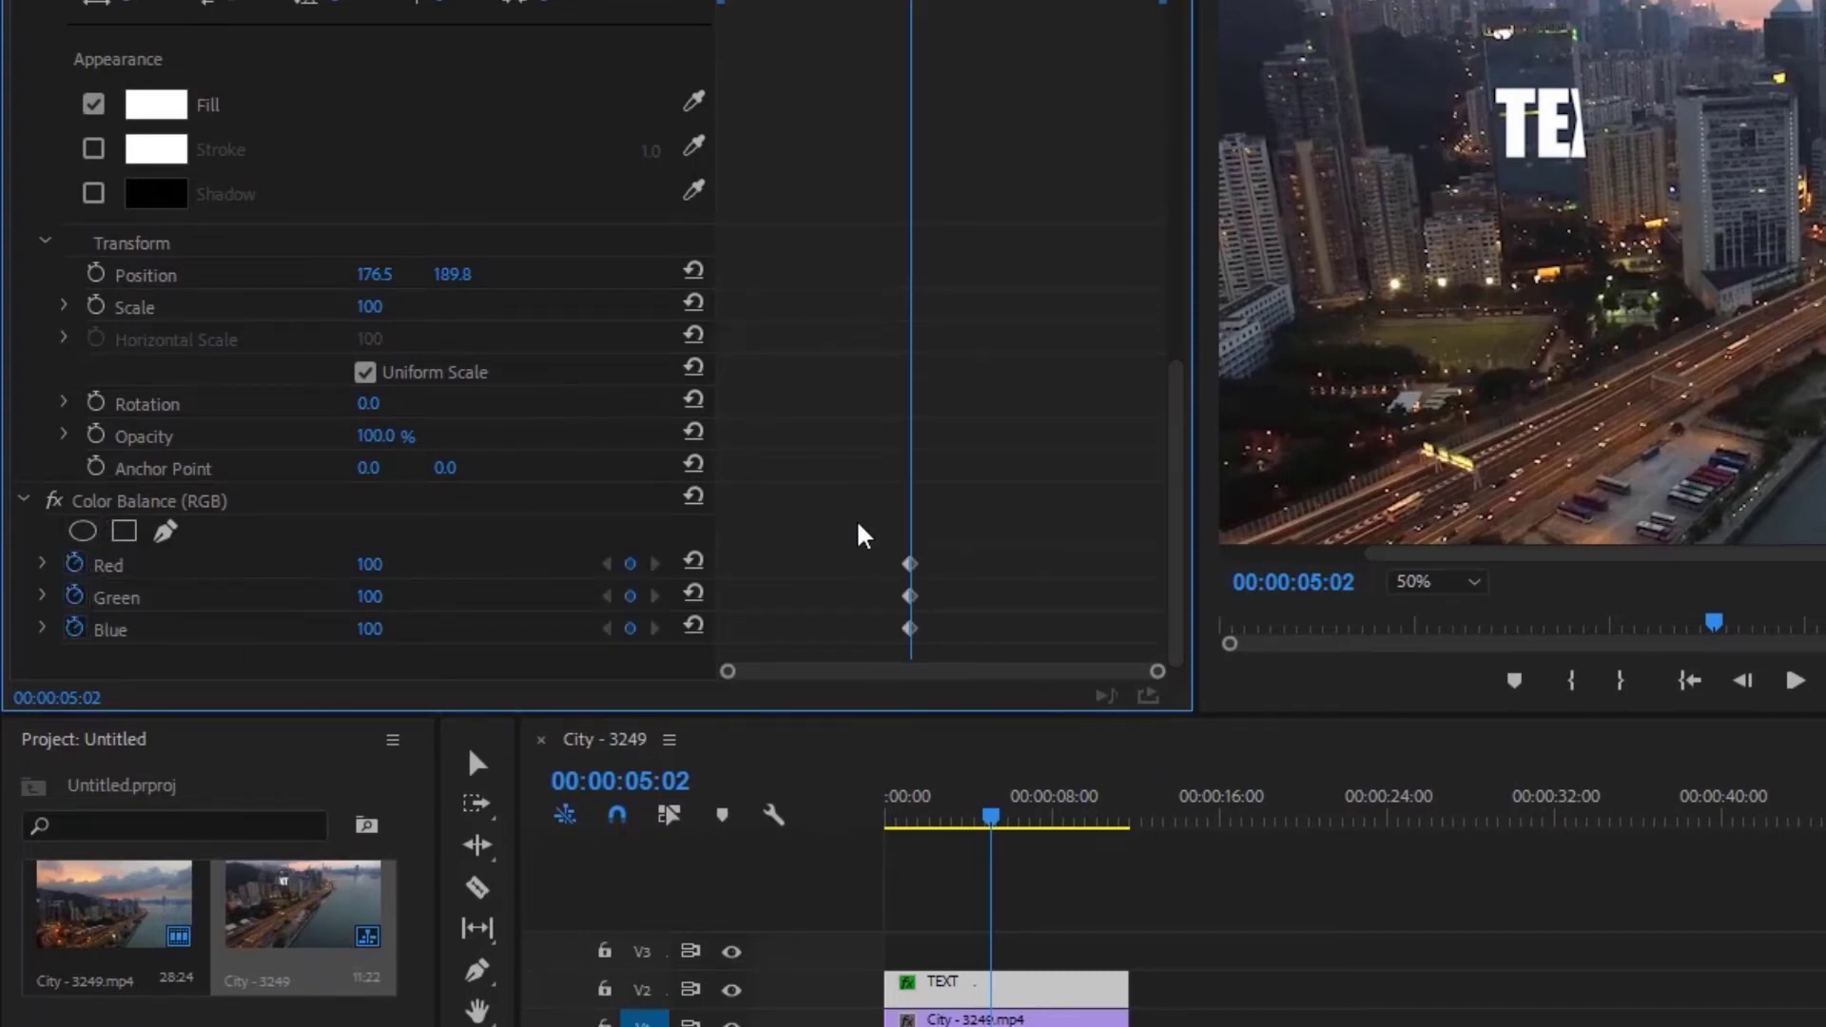
left_click_drag(897, 567, 551, 603)
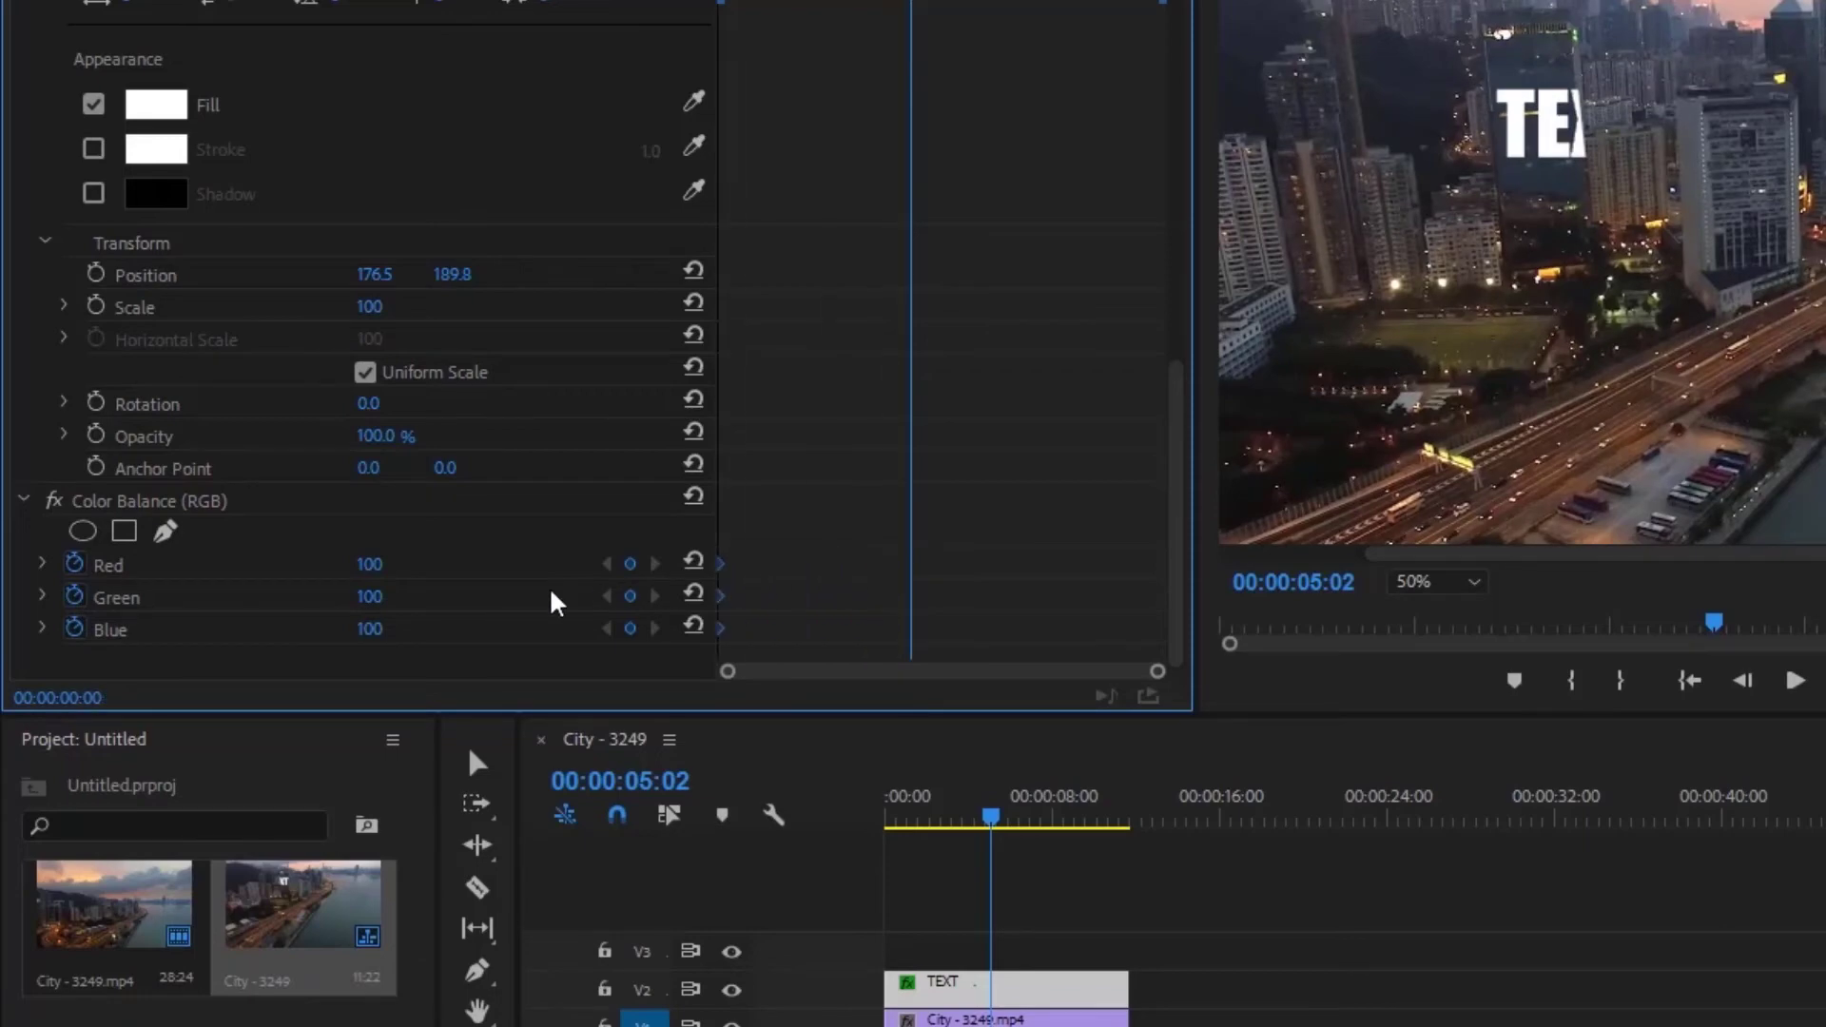
left_click_drag(990, 816, 897, 815)
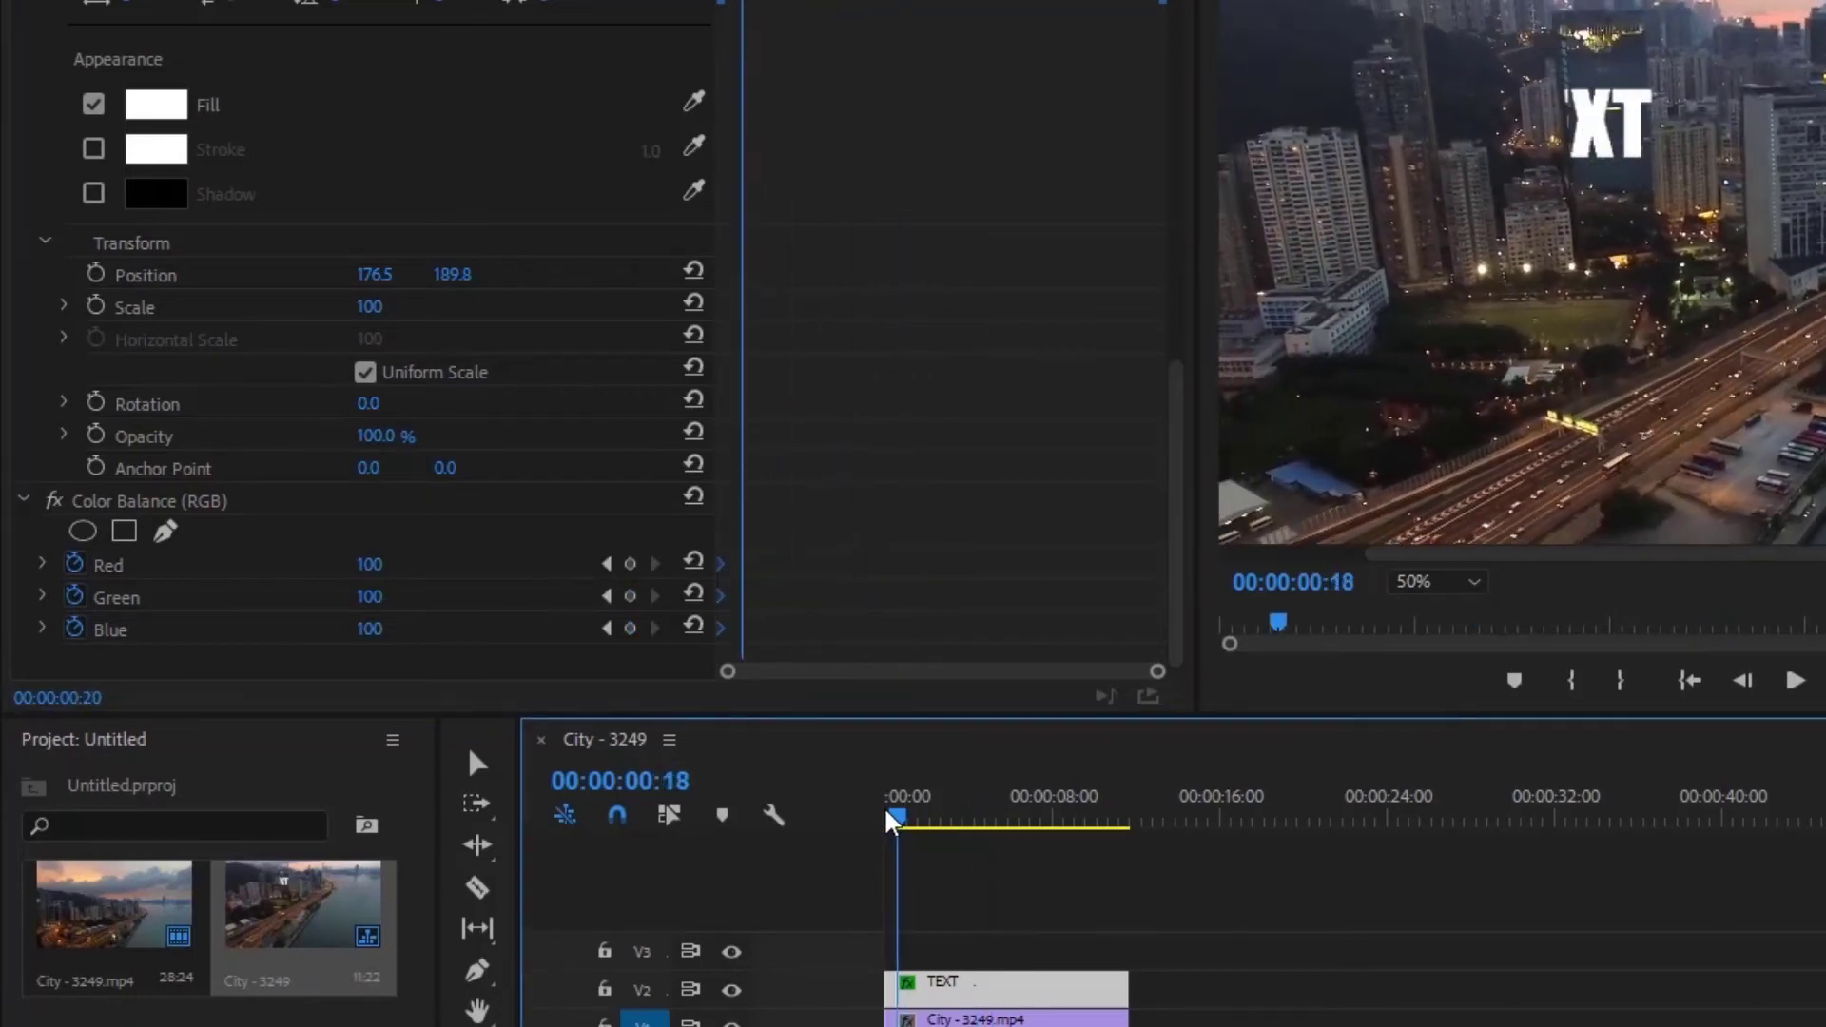
left_click_drag(369, 564, 247, 565)
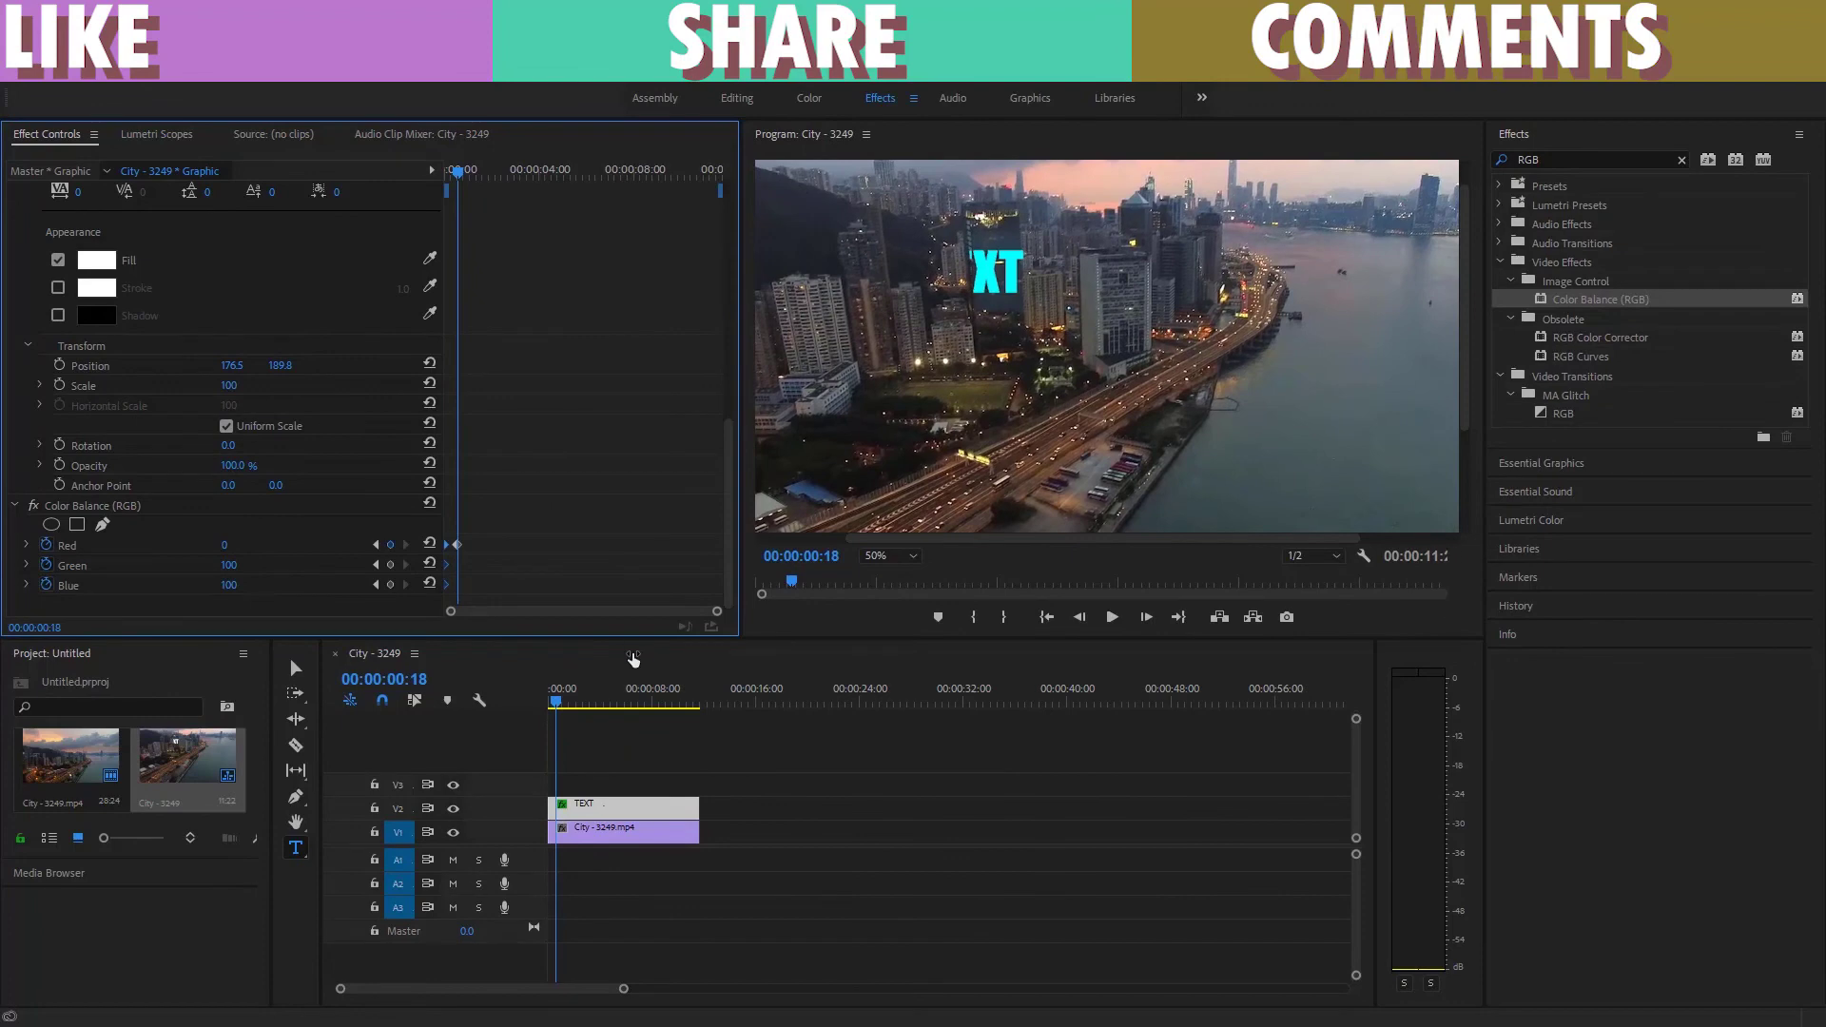
- Keyframe the title to orange (Red 125, Green 55, Blue 0) by 6:09 and preview
left_click(589, 688)
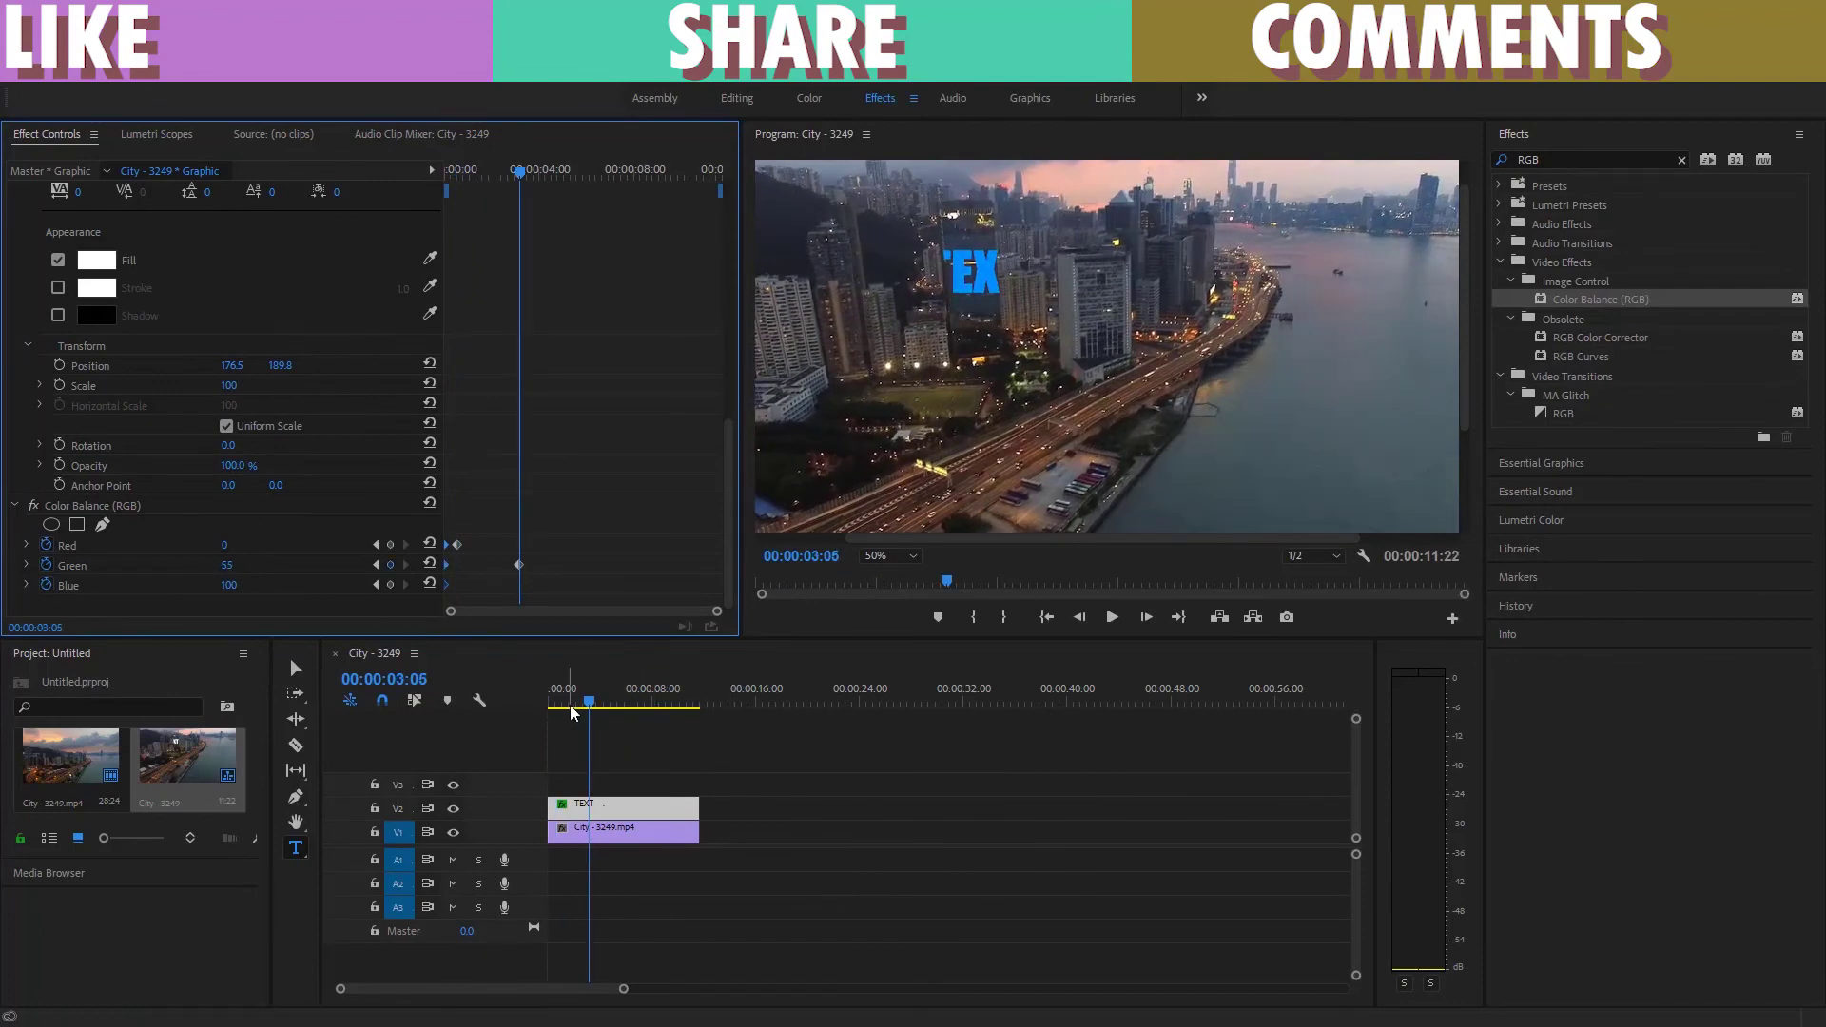
left_click(648, 689)
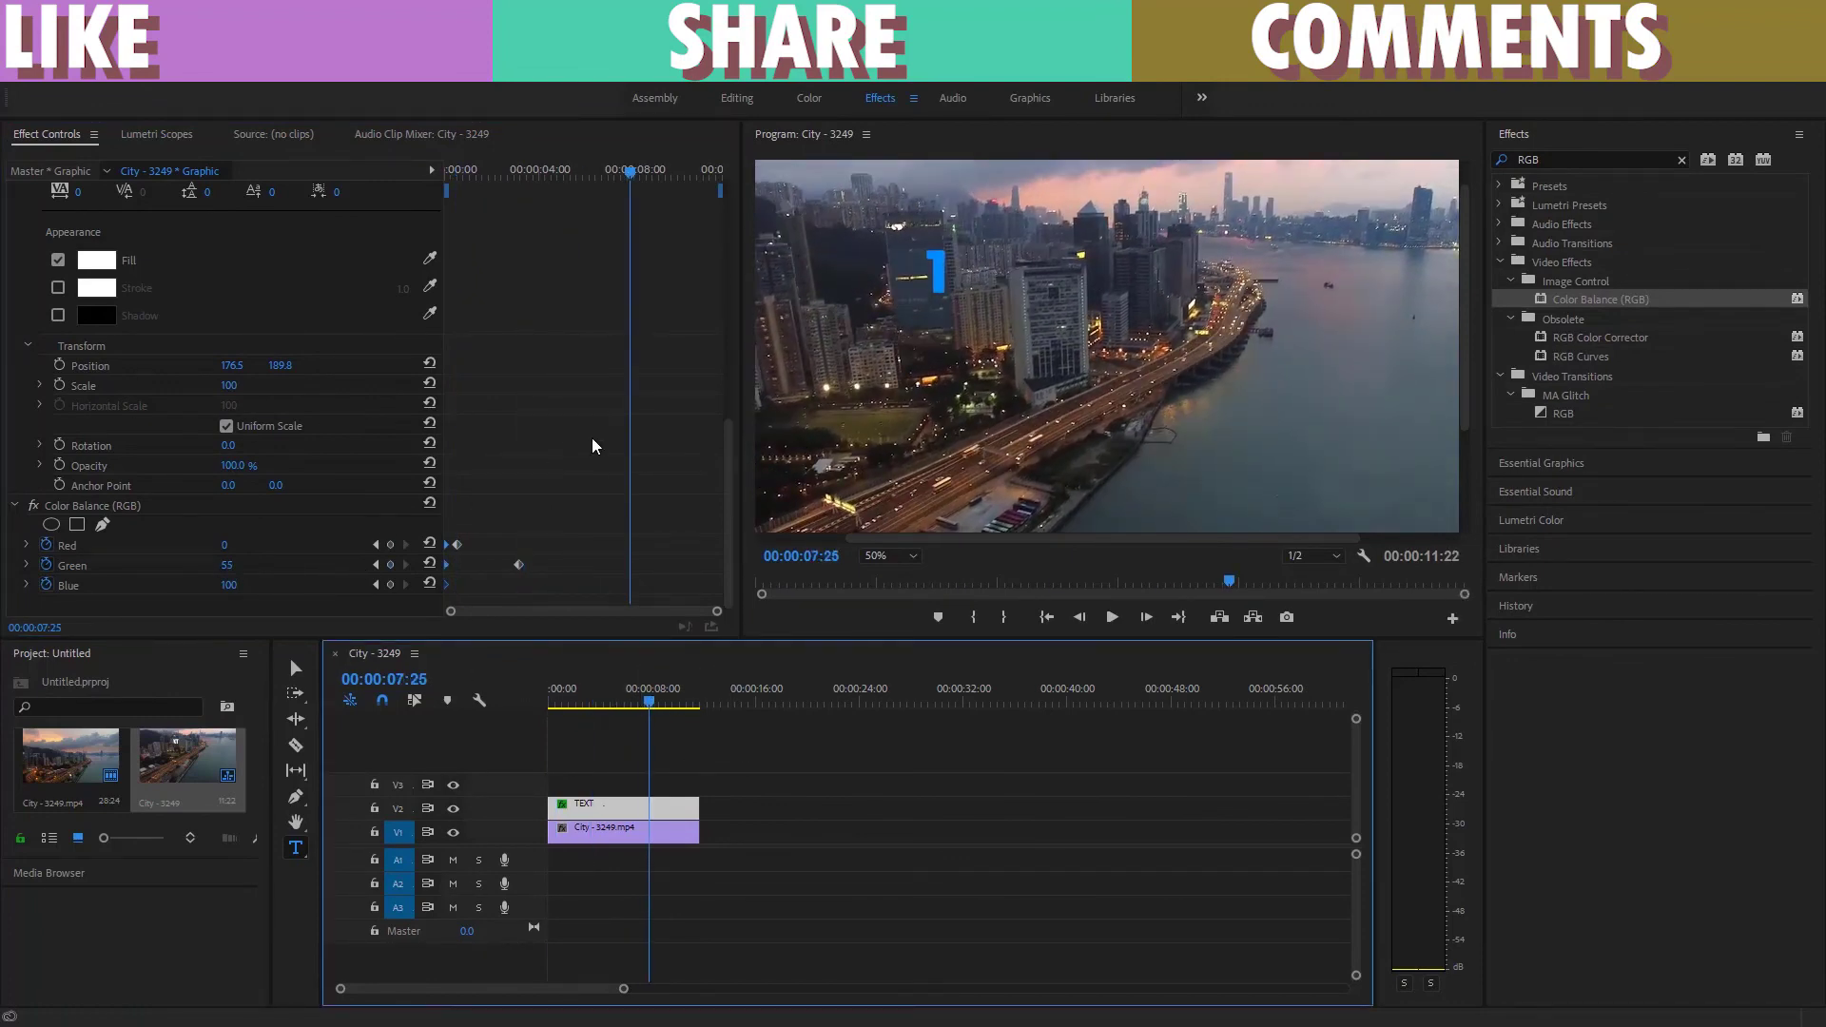
left_click(630, 469)
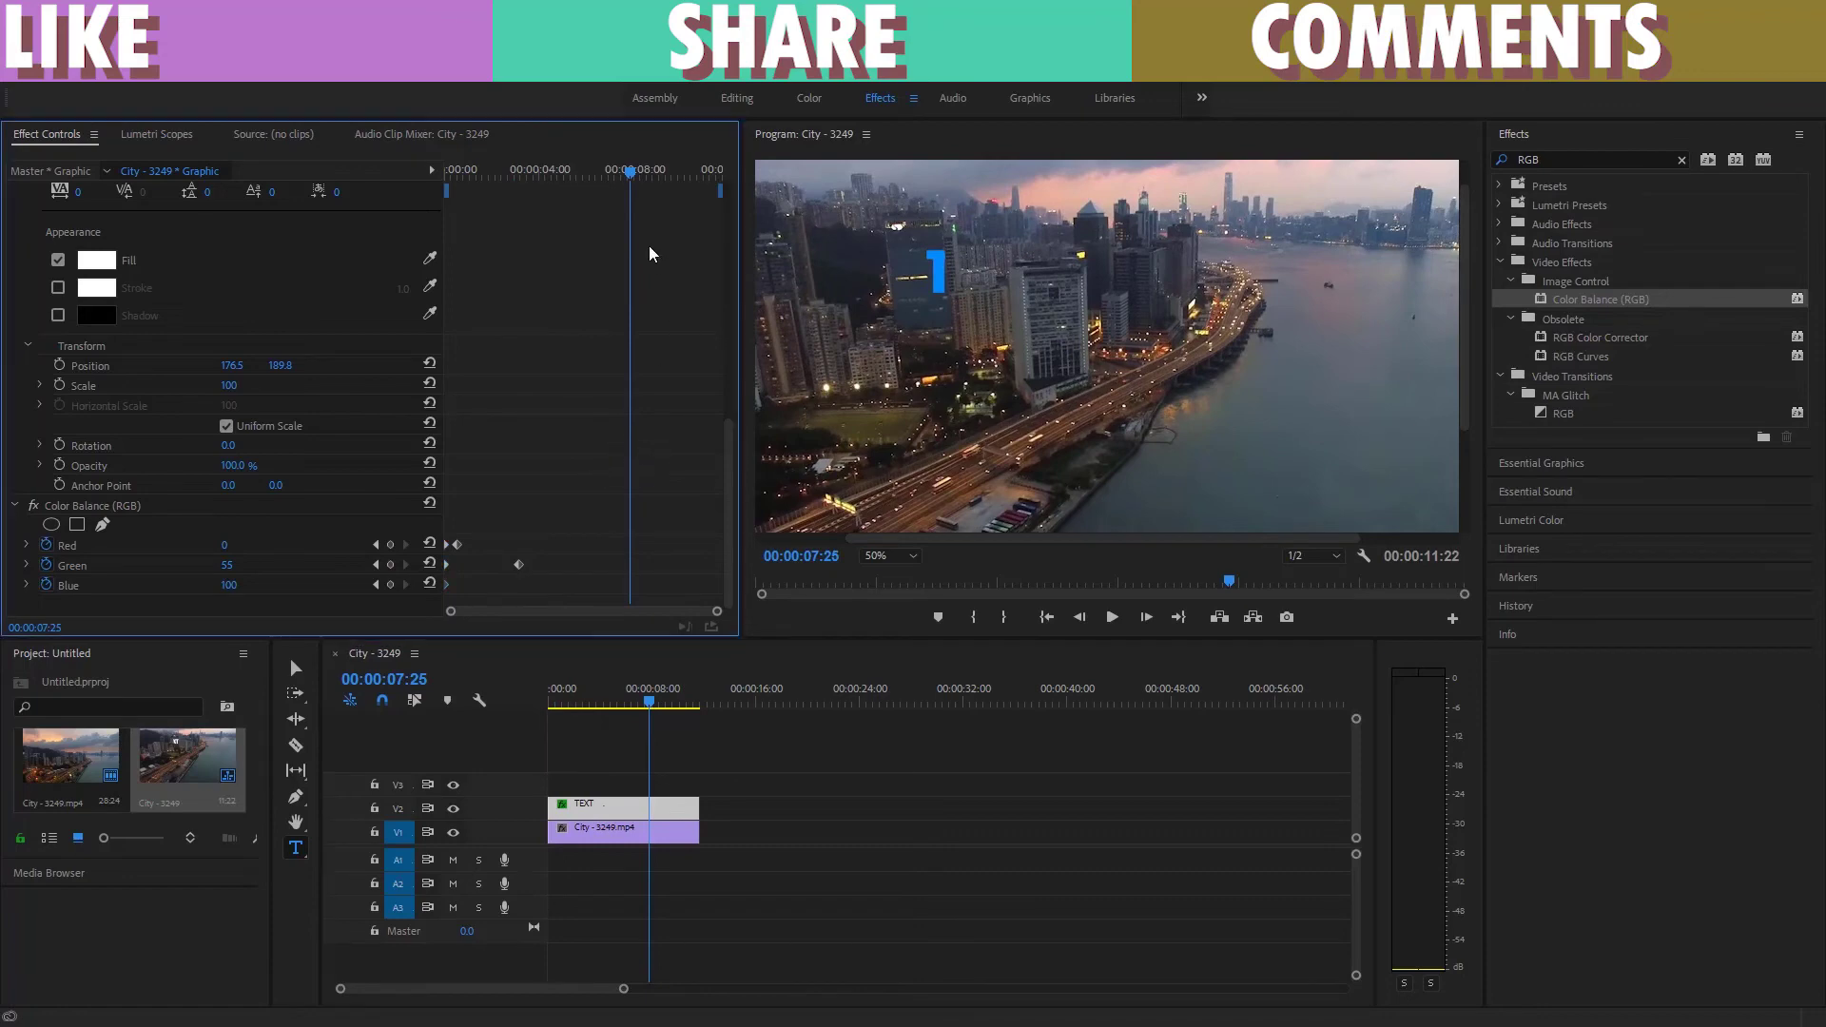
left_click_drag(642, 173, 556, 184)
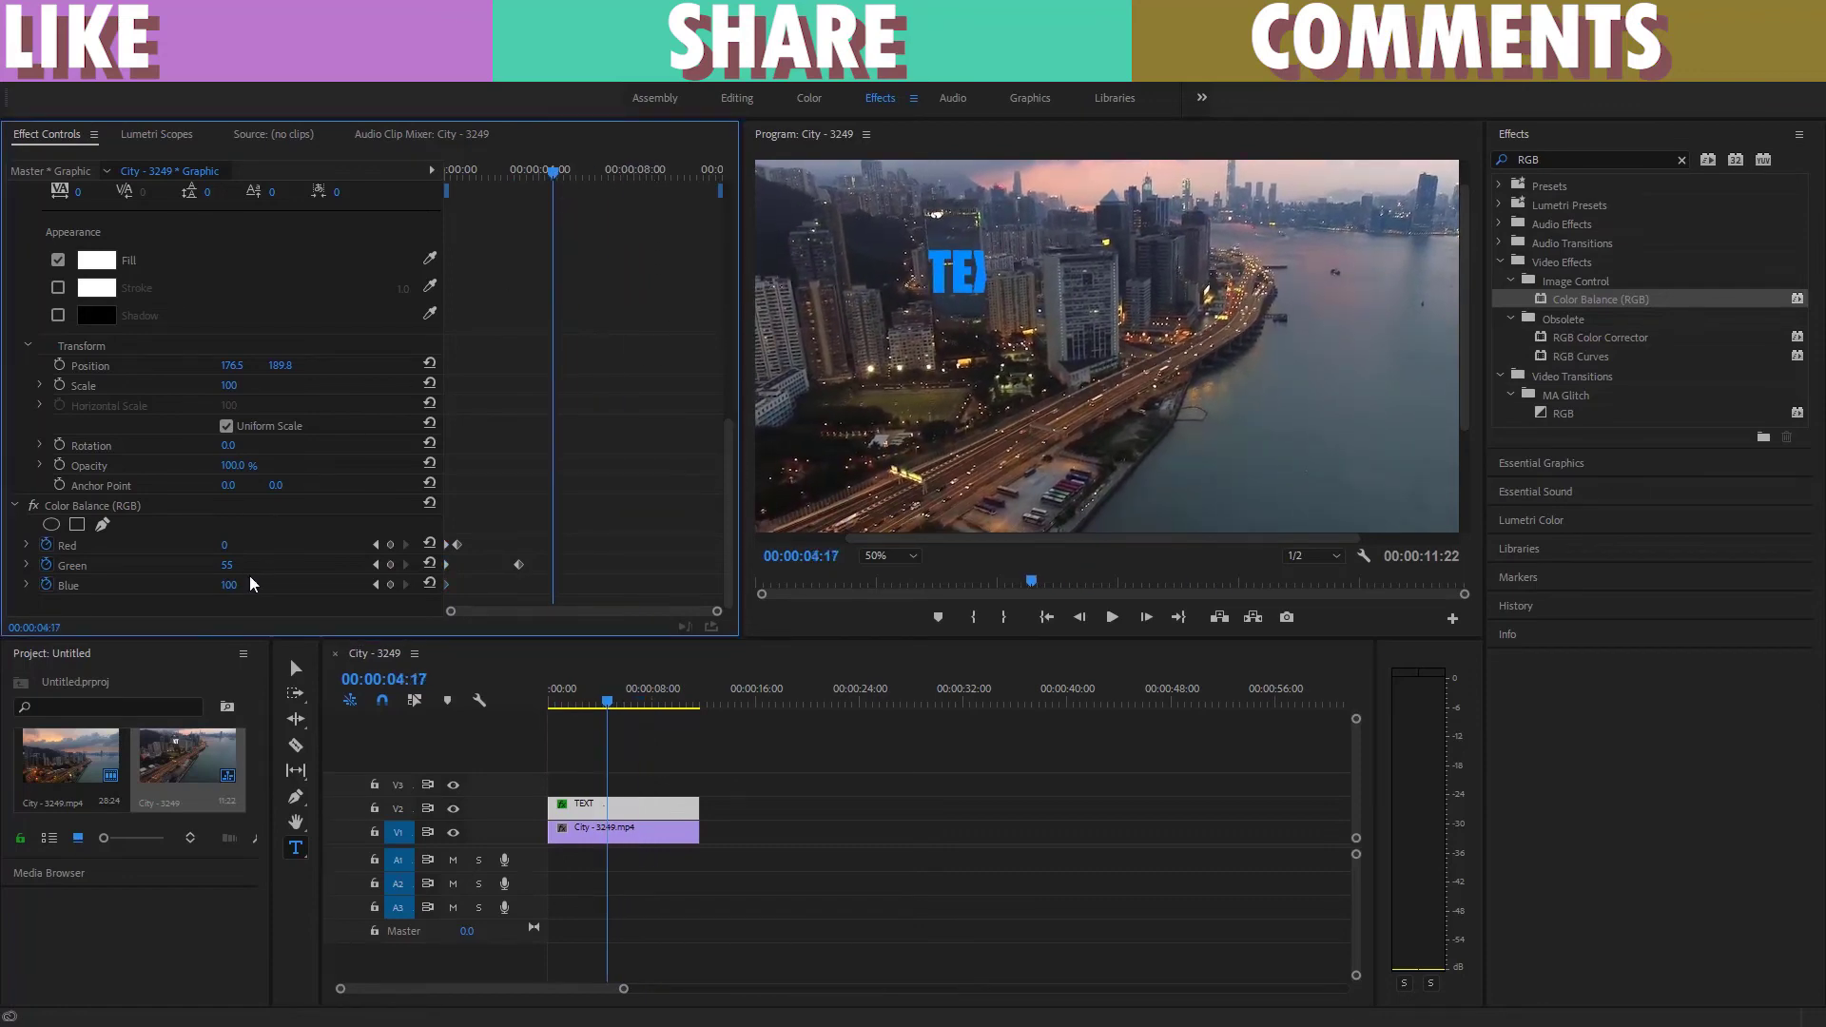
key("Home")
left_click(425, 707)
key("space")
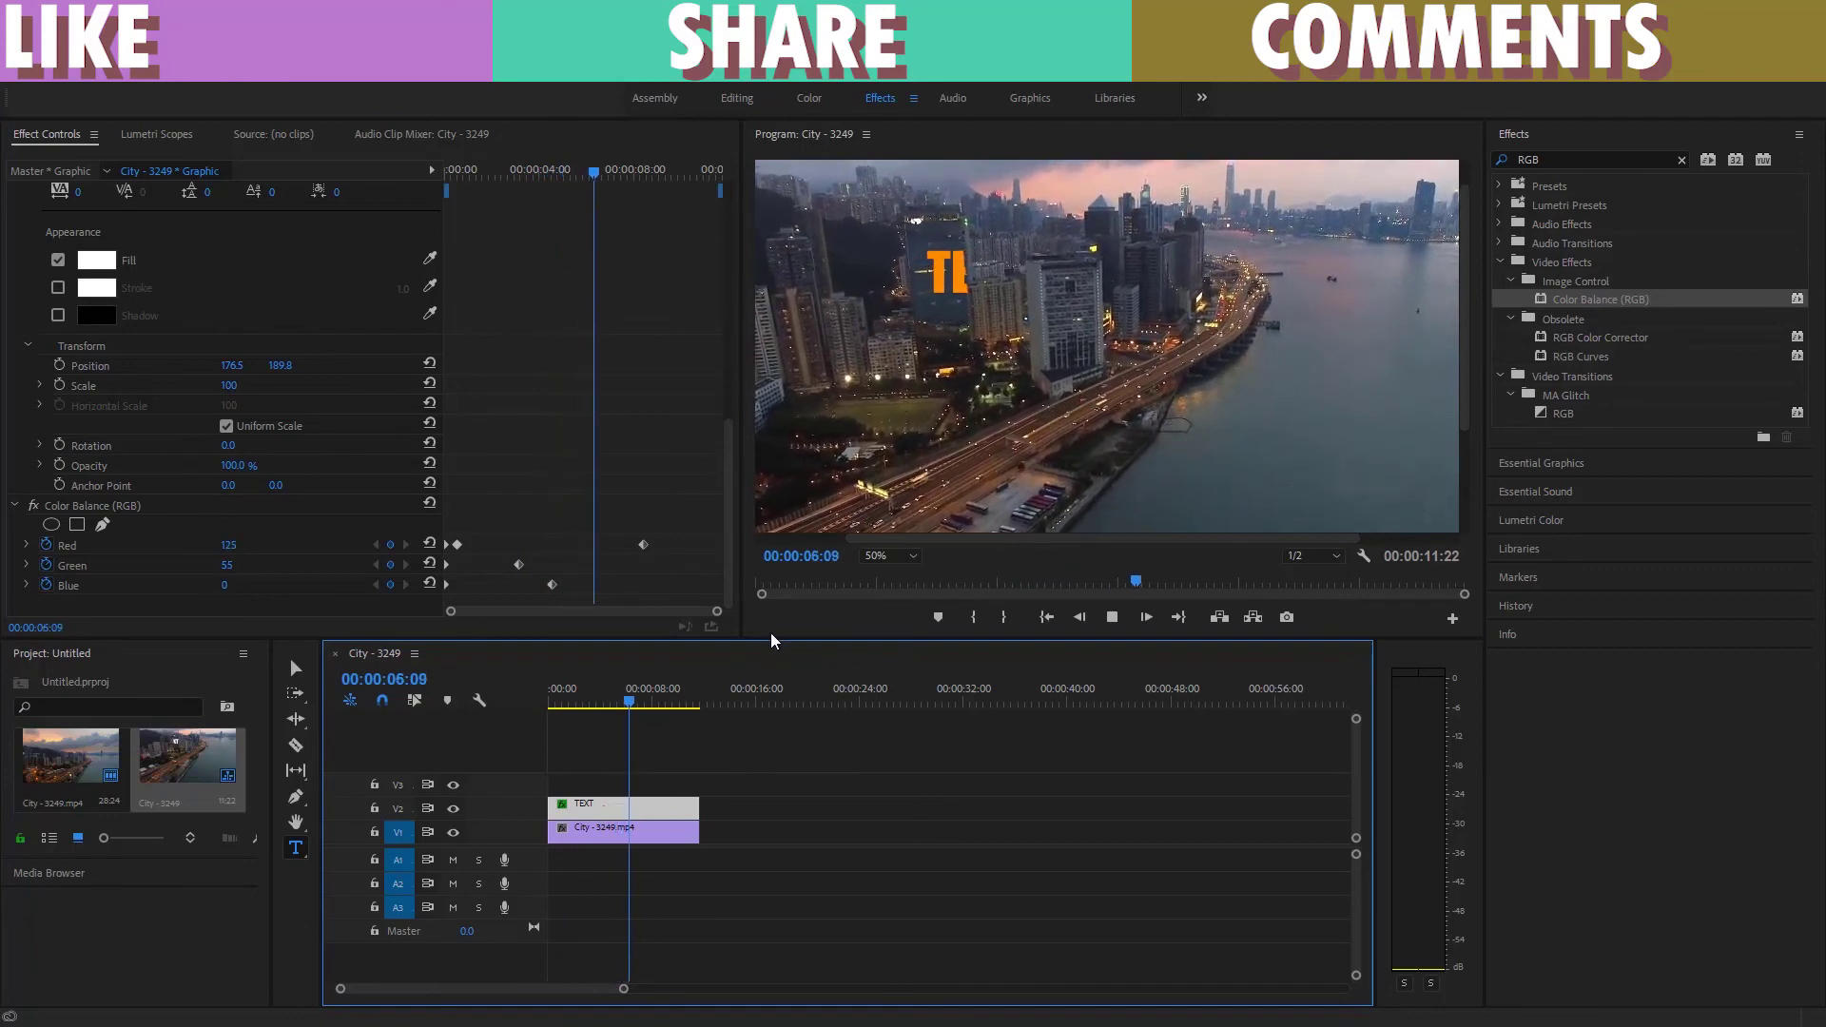
key("space")
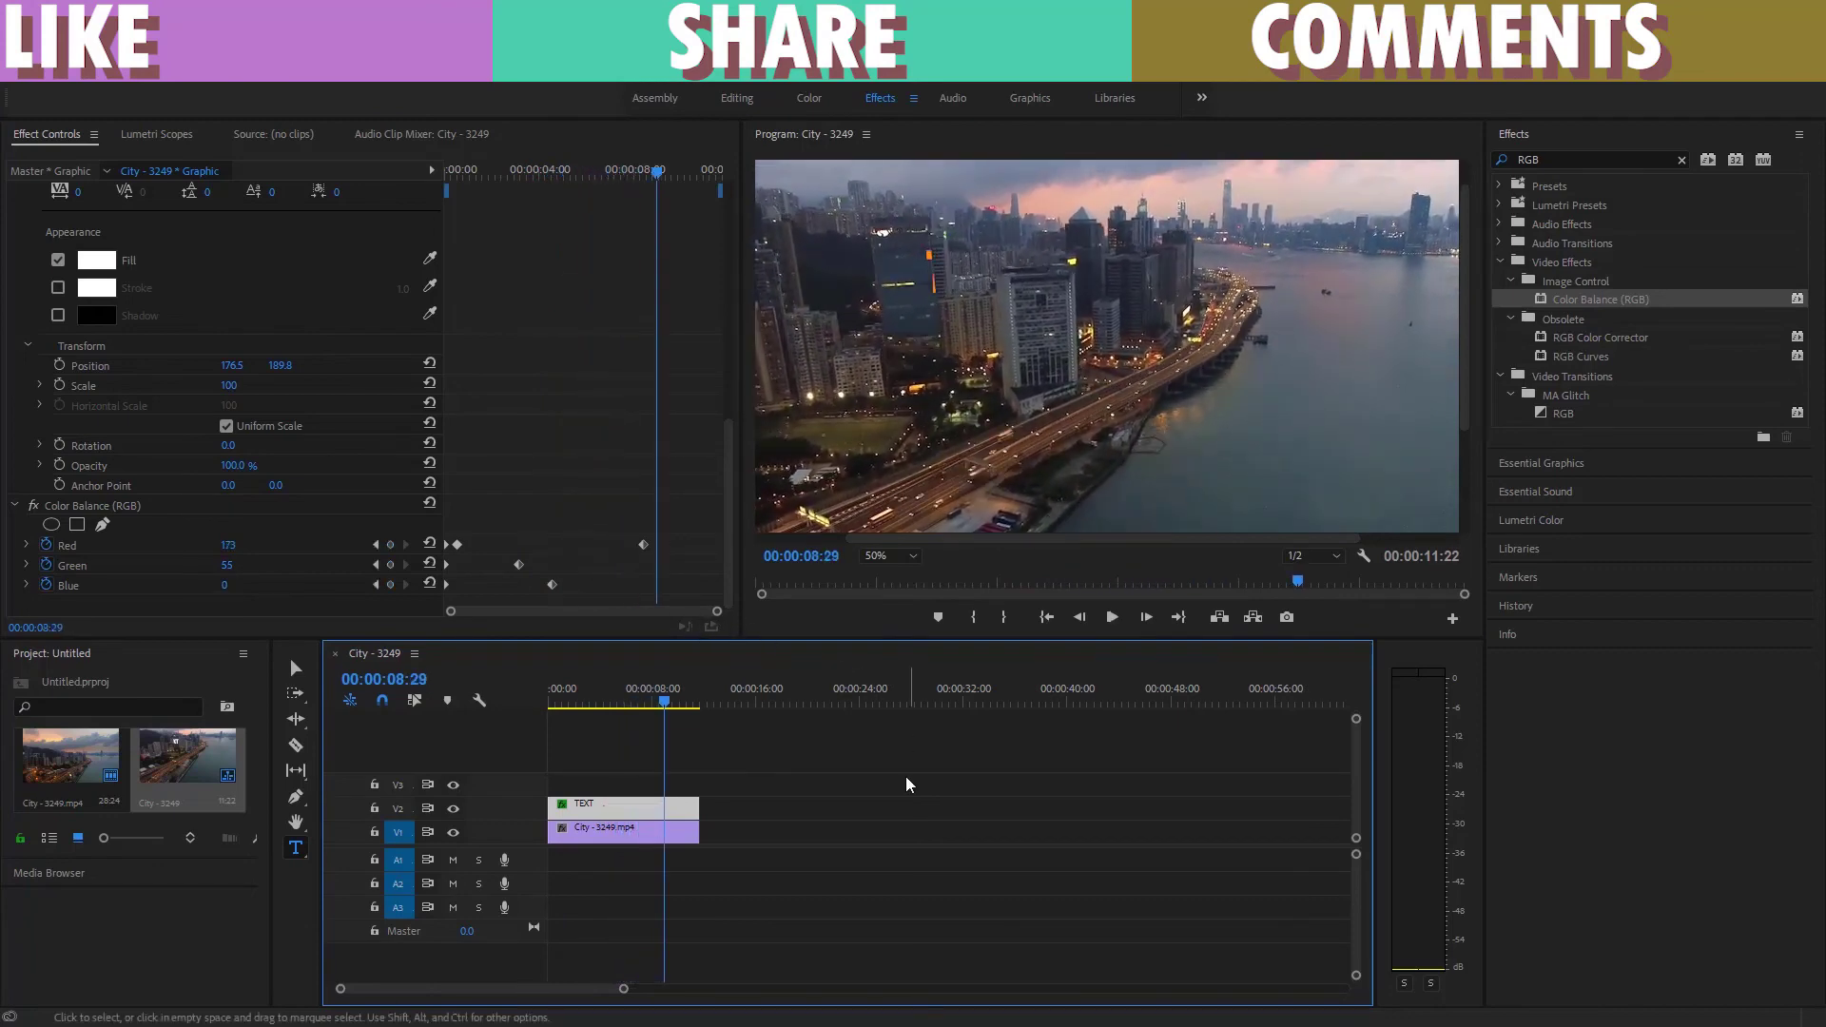